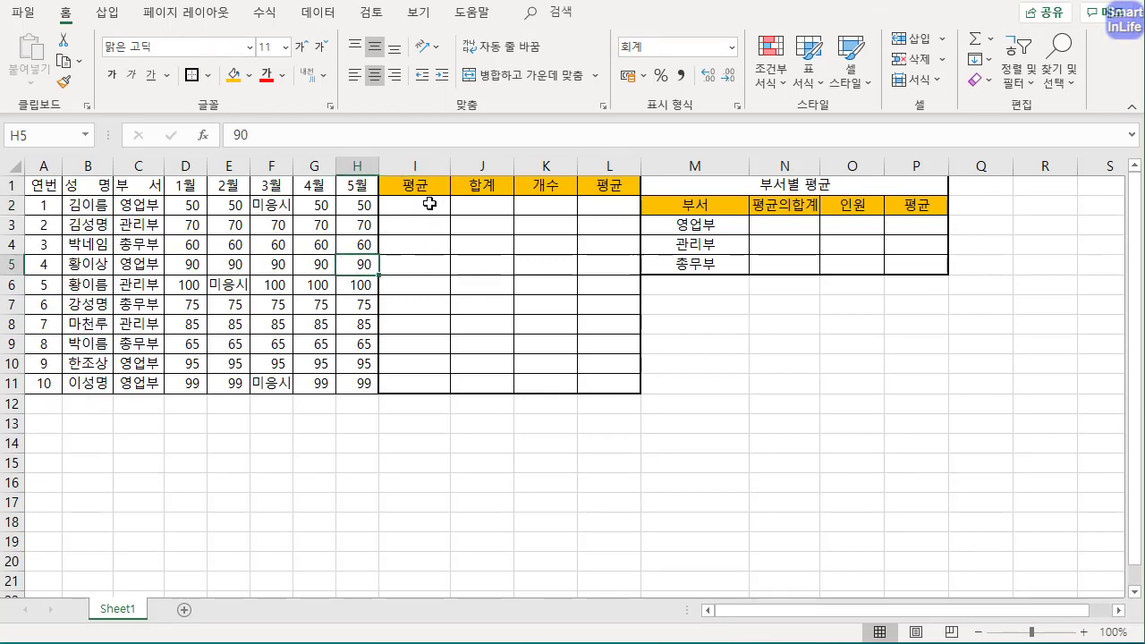
Calculate the row 2 average of January to May in cell I2 with =AVERAGE(D2:H2)
left_click(429, 204)
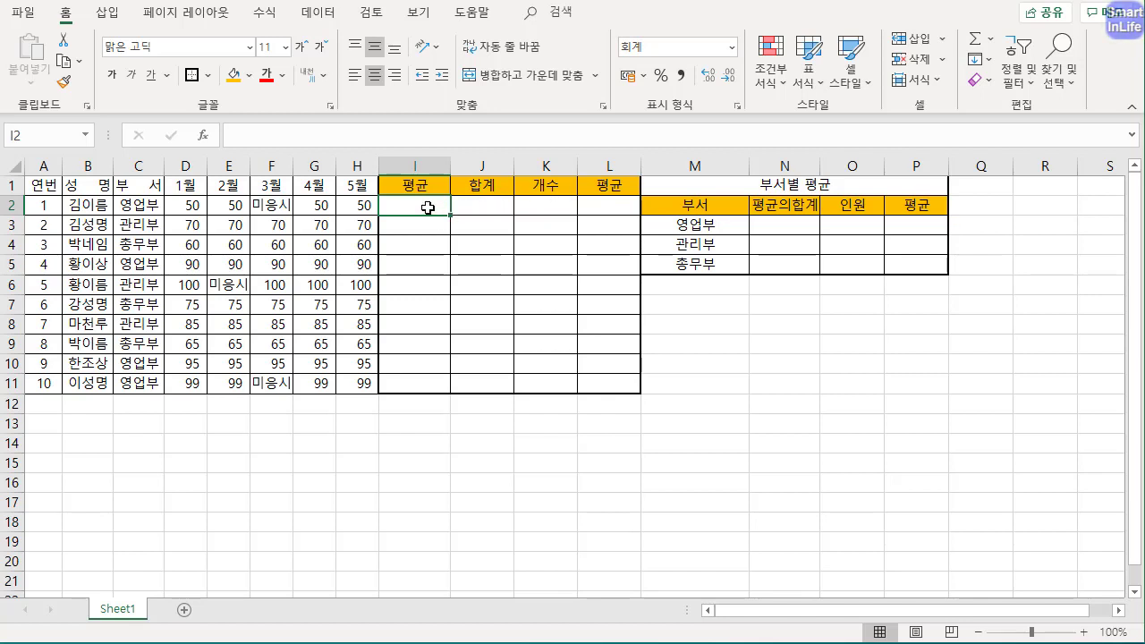
type("=")
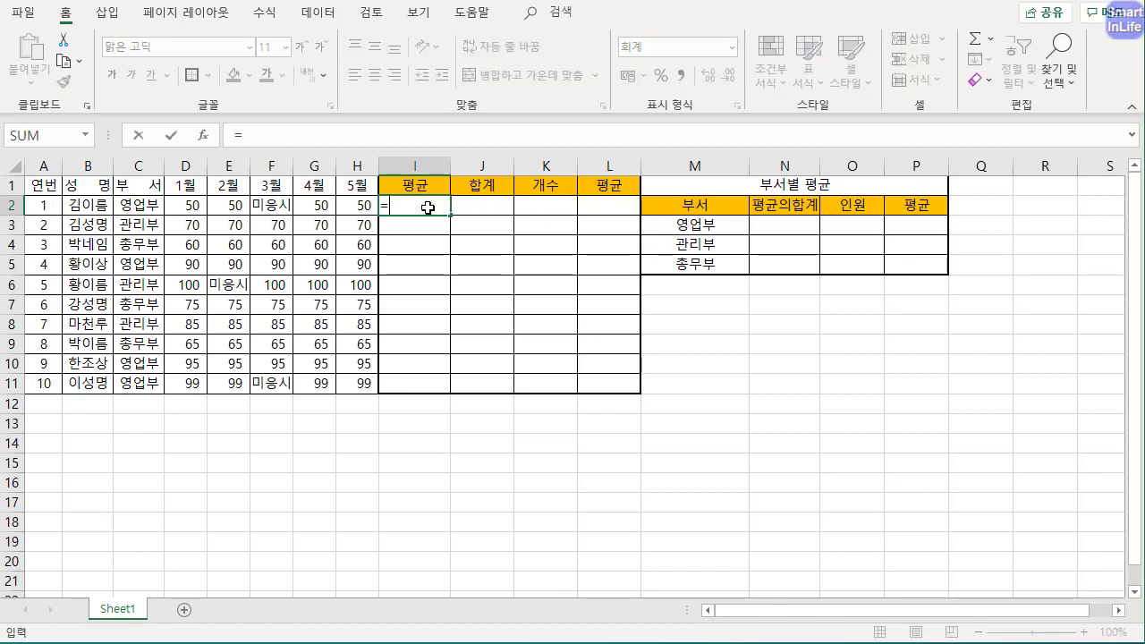
type("=")
key("BackSpace")
type("AV")
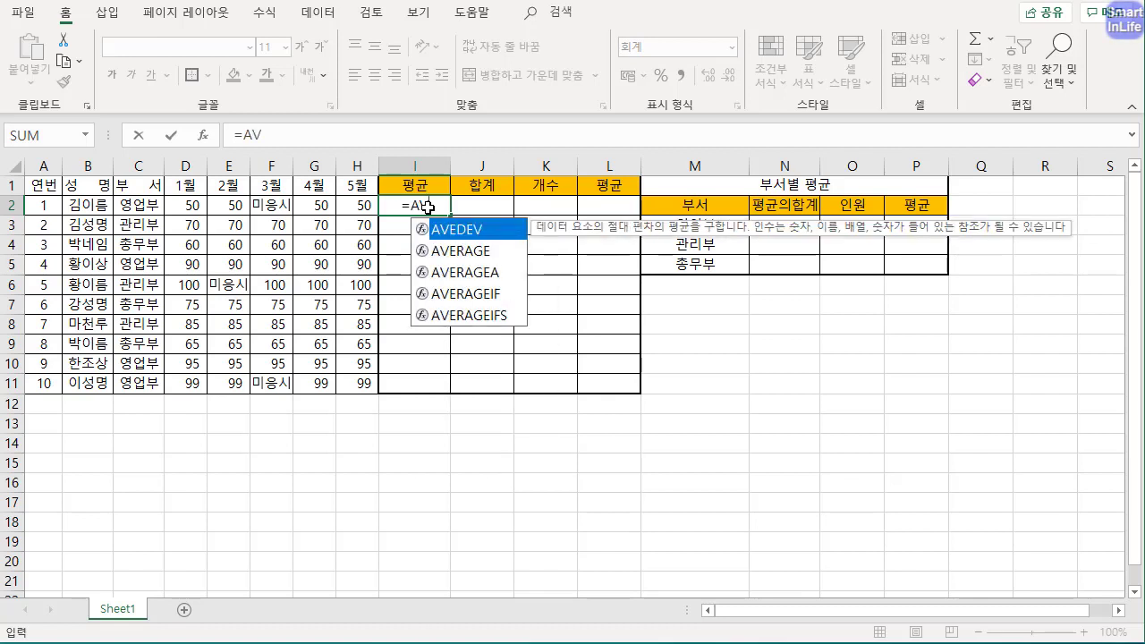
type("ERAGE(")
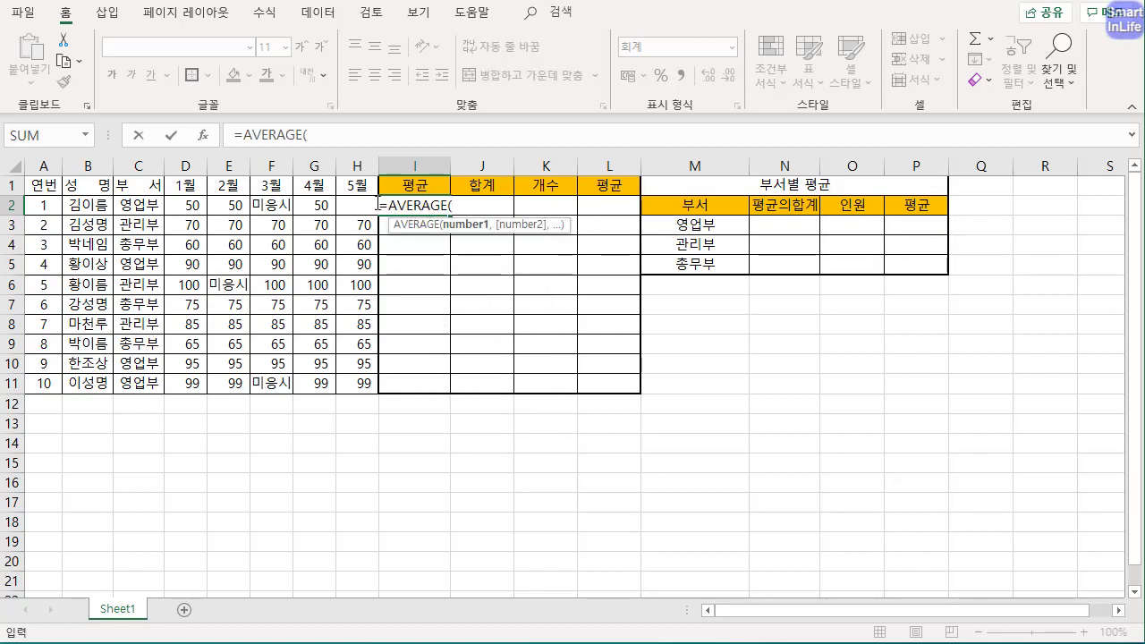
left_click_drag(189, 207, 362, 207)
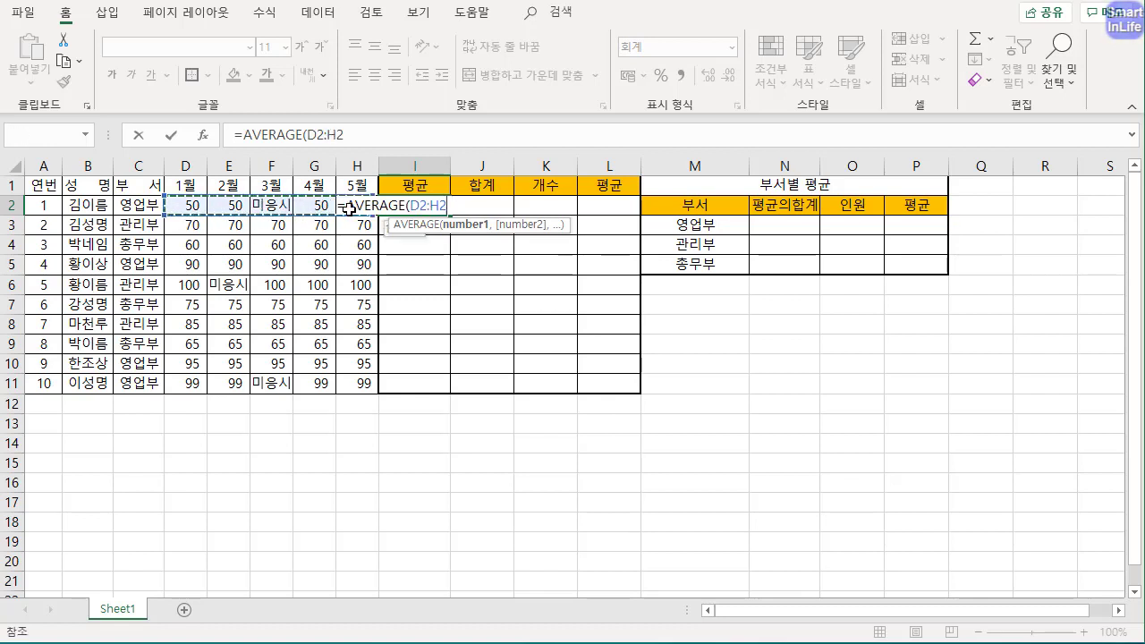
key("Return")
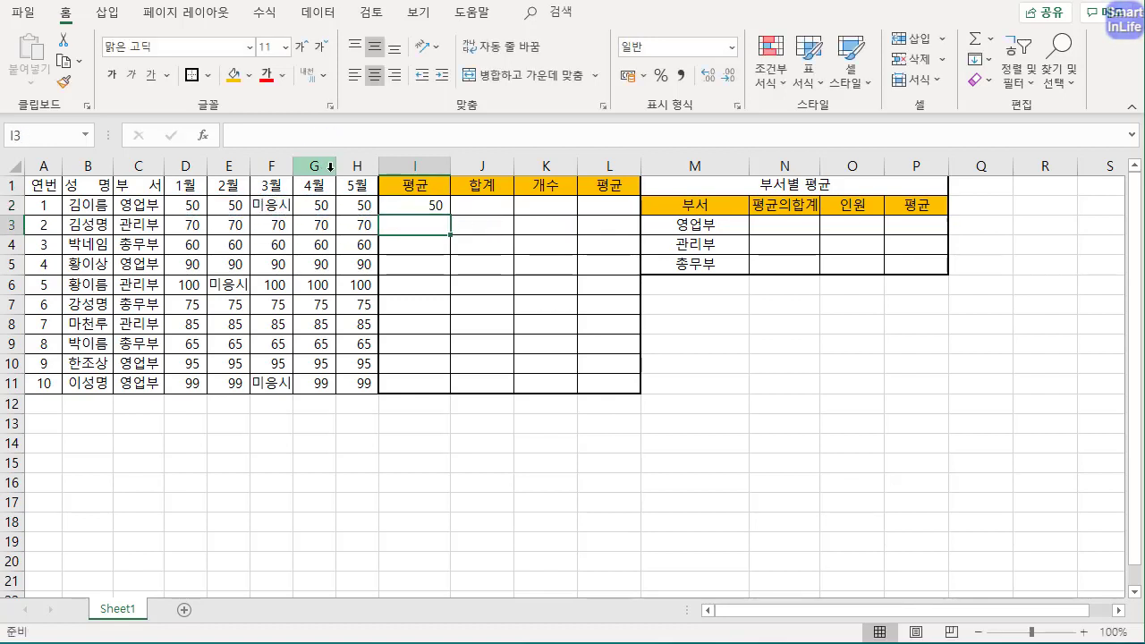
left_click(418, 205)
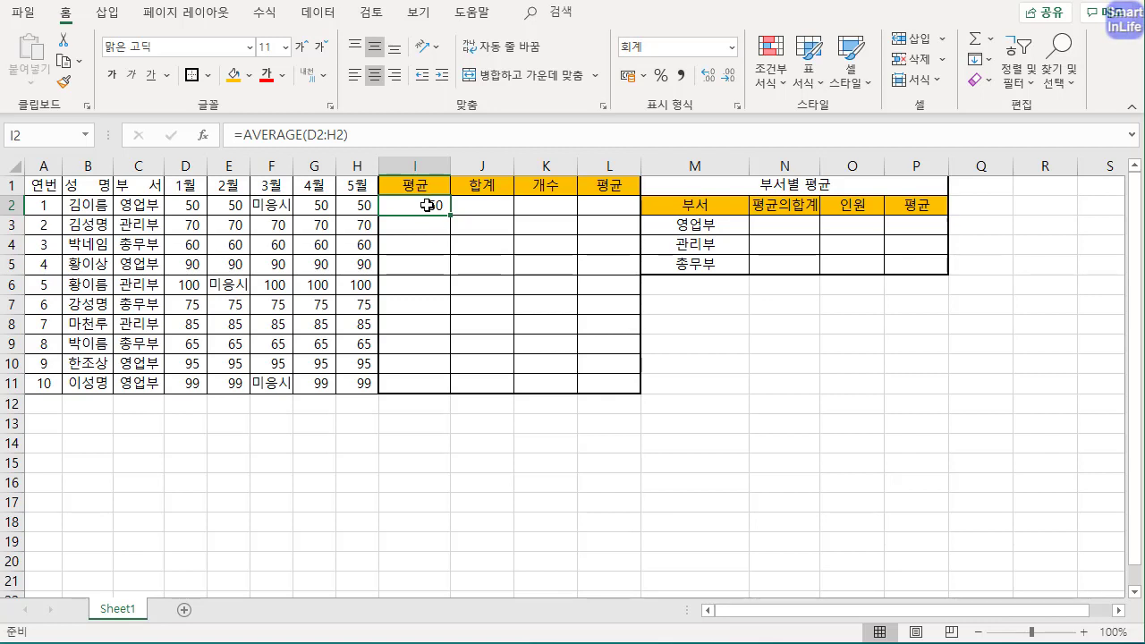
left_click(447, 241)
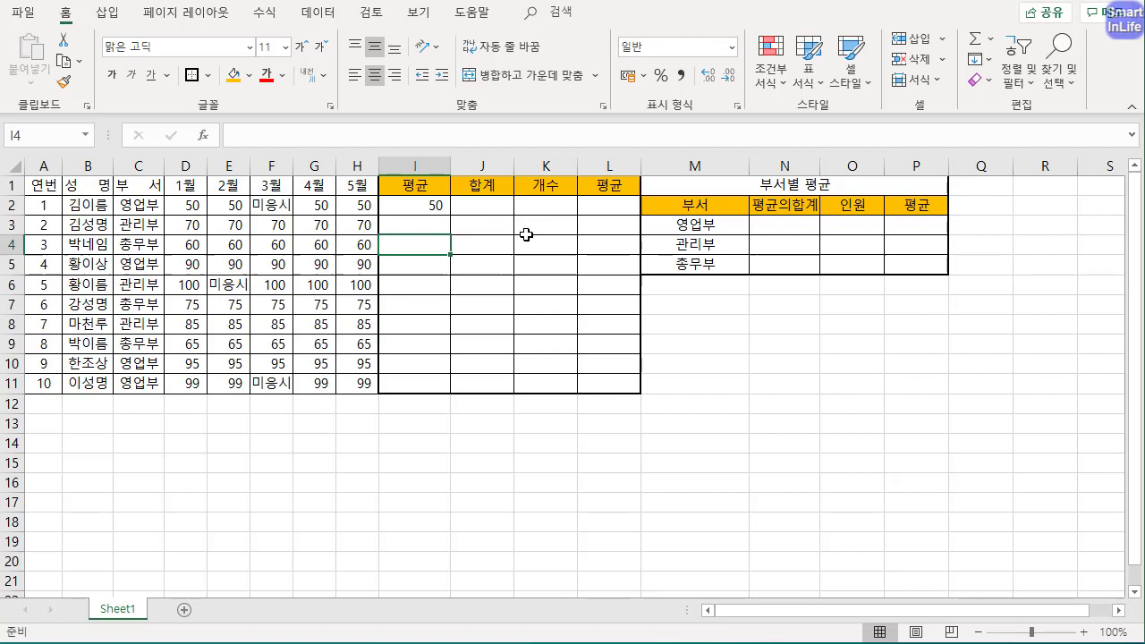
Total the January to May scores of row 2 in cell J2 with =SUM(D2:H2)
left_click(483, 209)
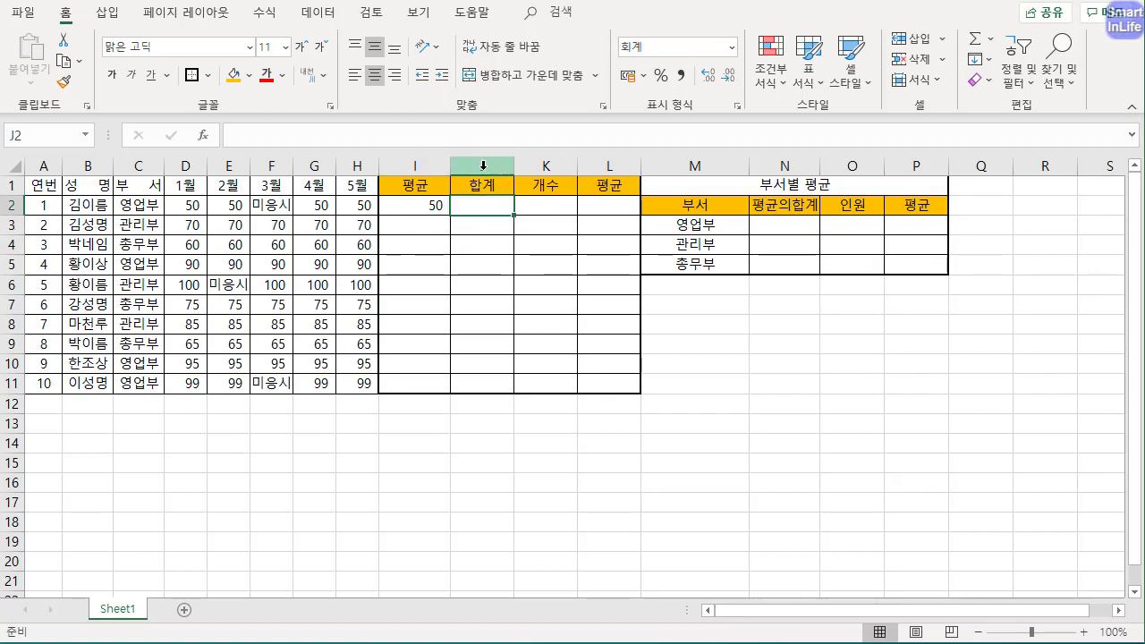
type("=SUM(")
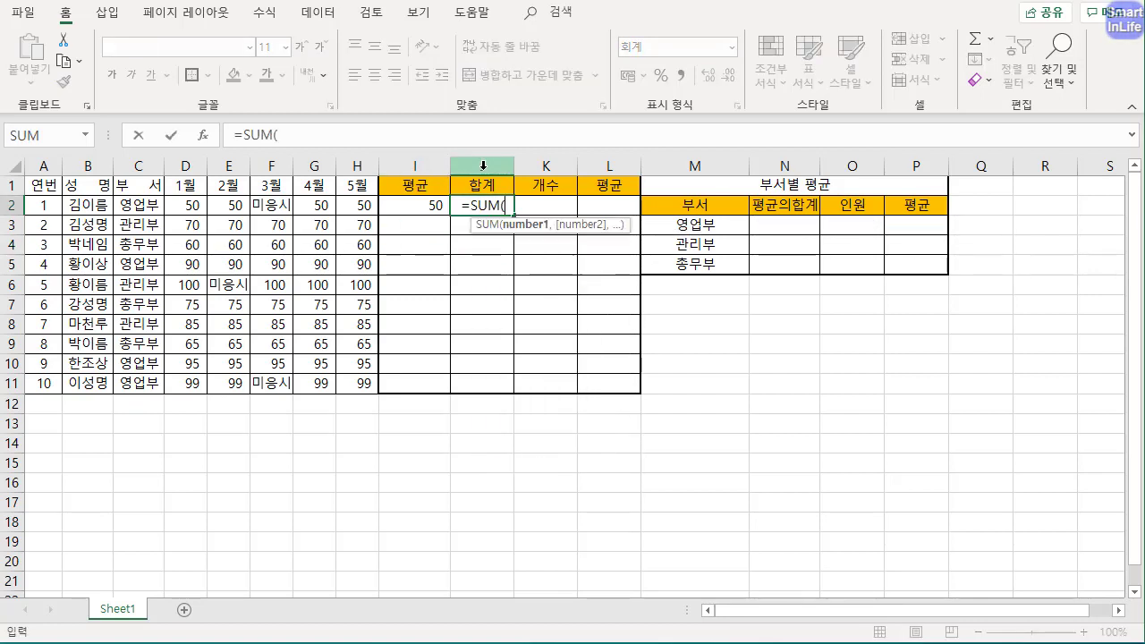
left_click_drag(192, 205, 353, 205)
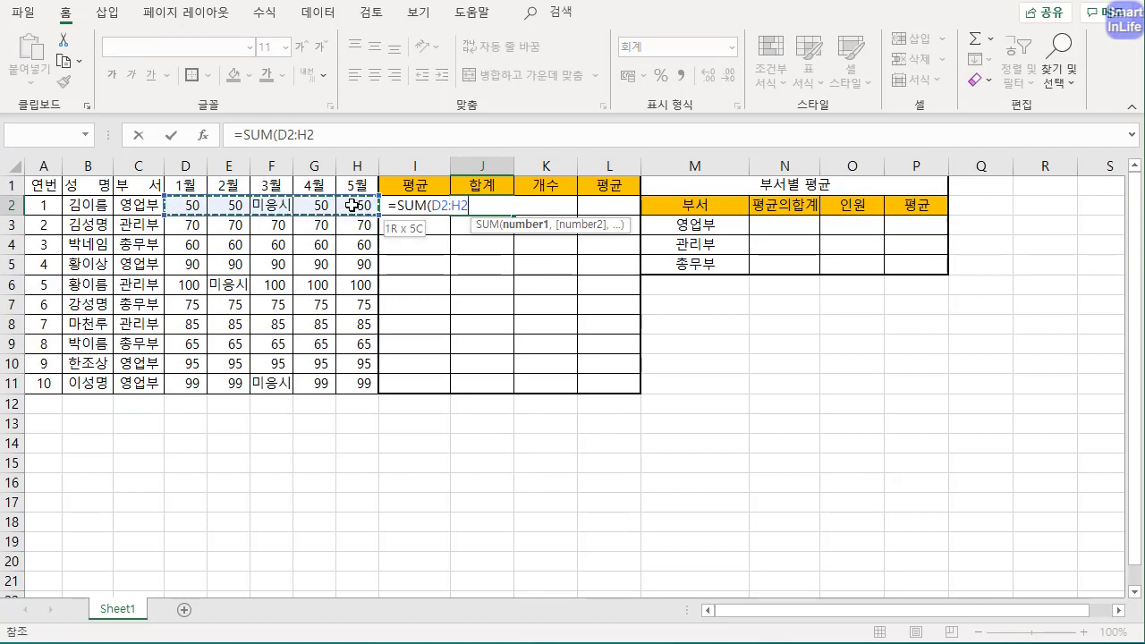
key("Return")
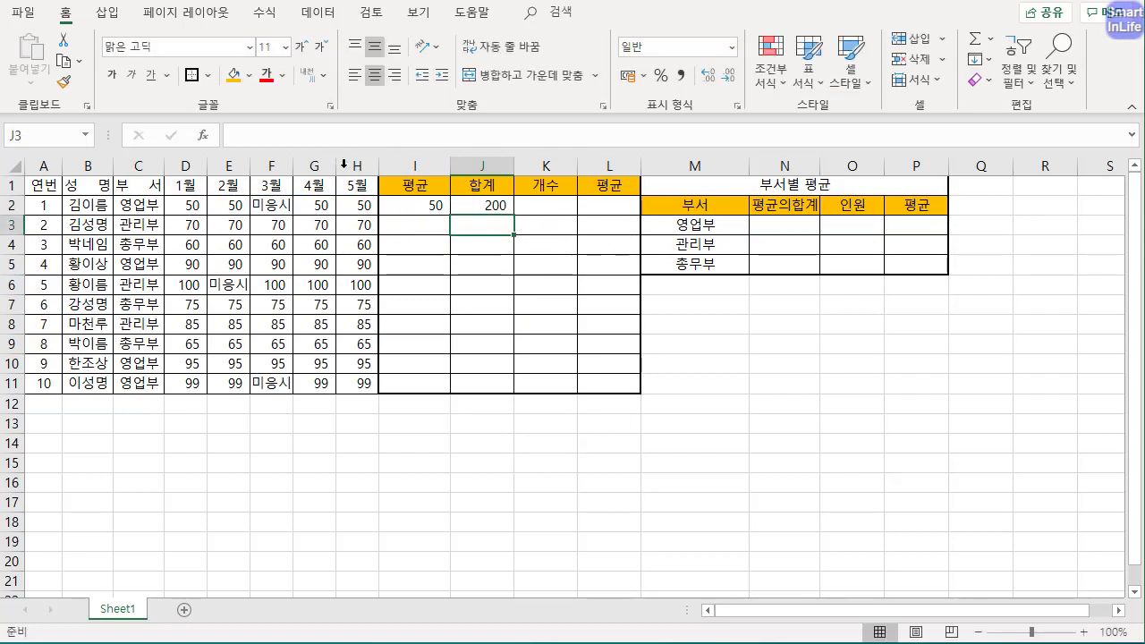
Count the numeric January to May scores of row 2 in cell K2 with =COUNT(D2:H2)
left_click(482, 204)
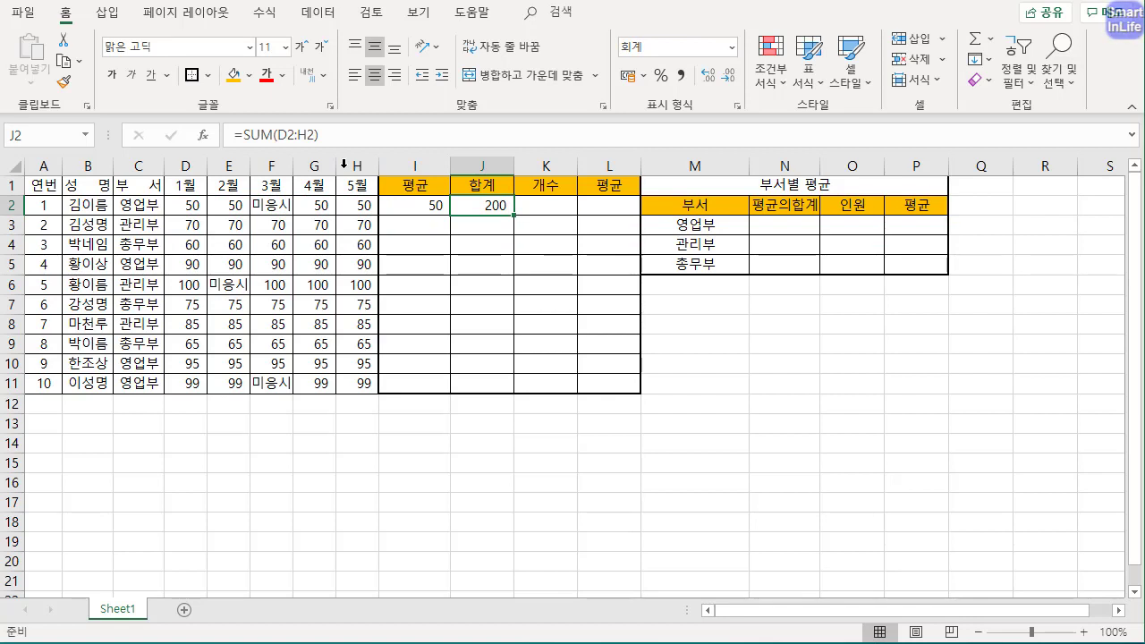
key("Right")
type("=")
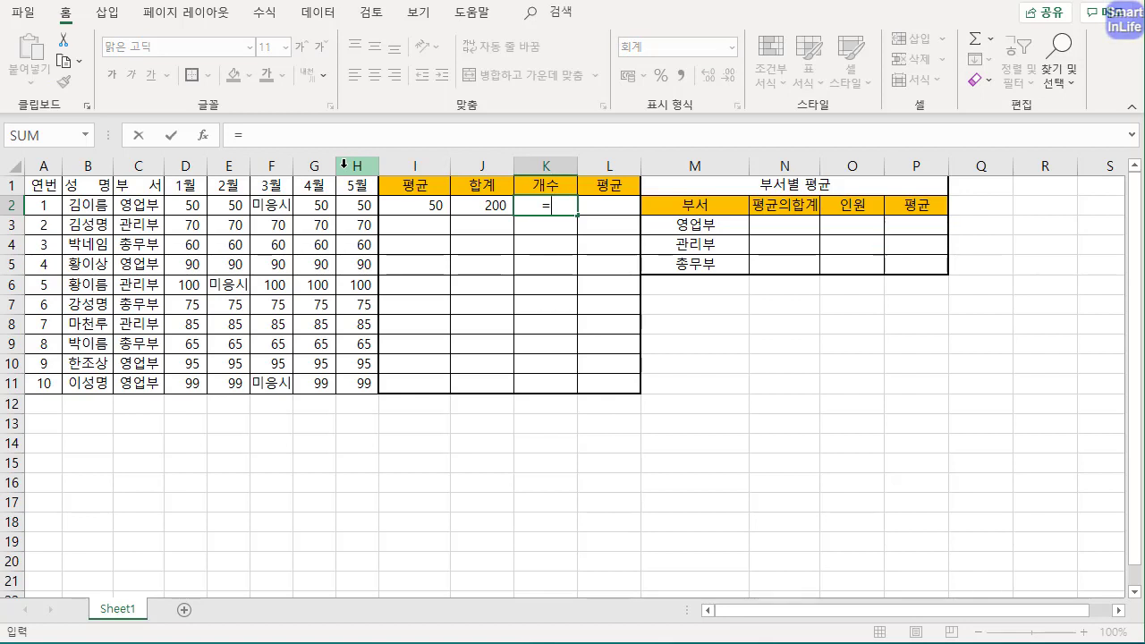
type("COUNT(")
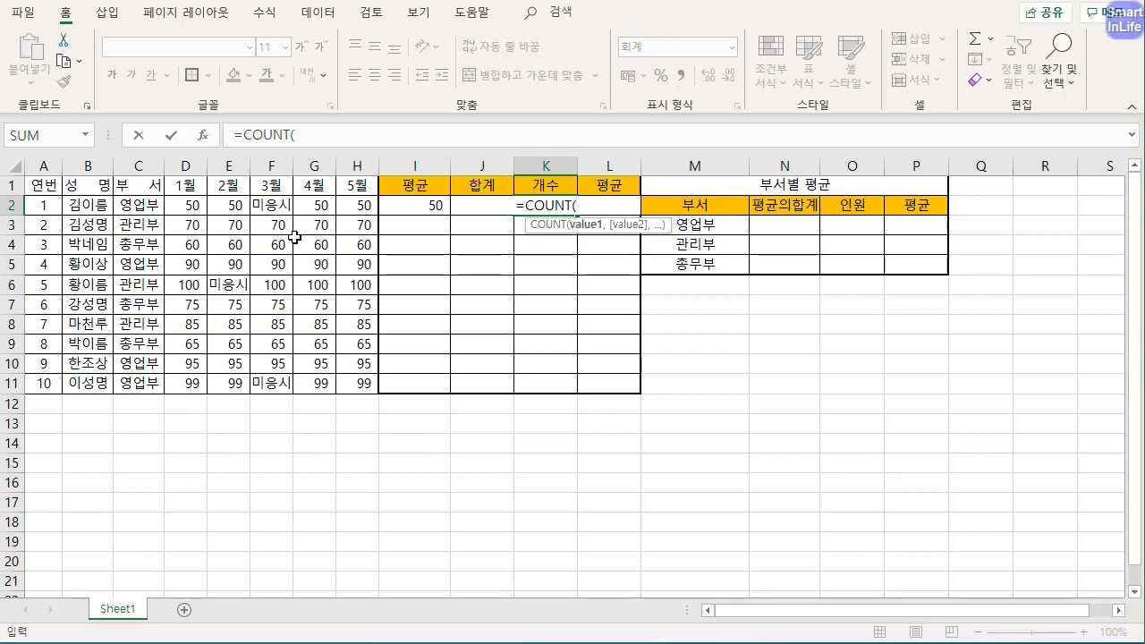
left_click_drag(192, 206, 348, 212)
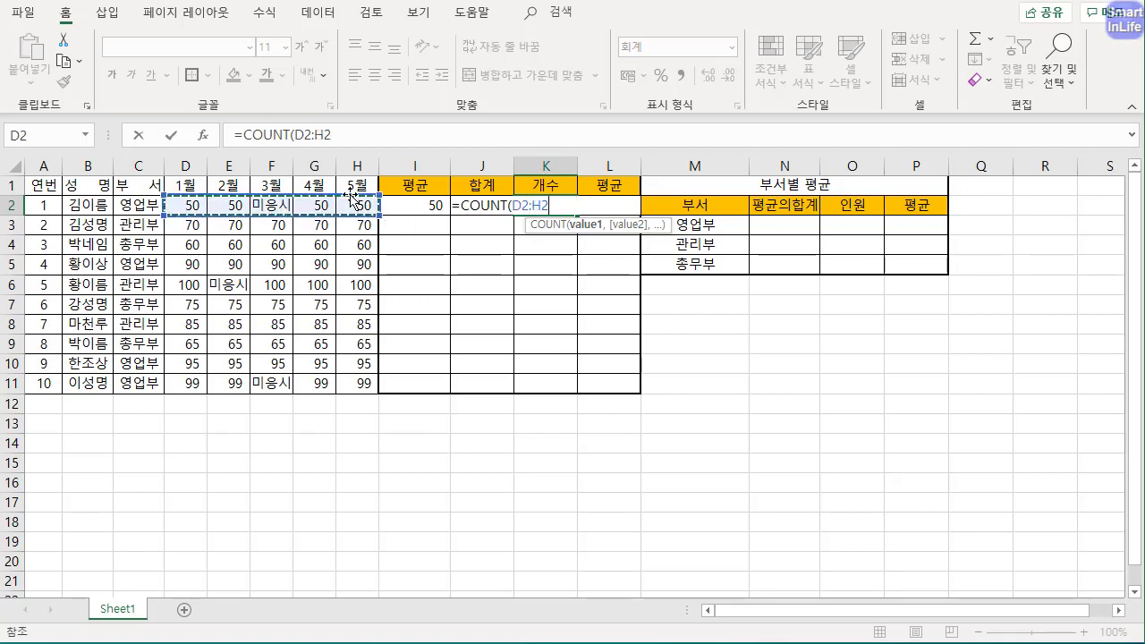
type(")")
key("Return")
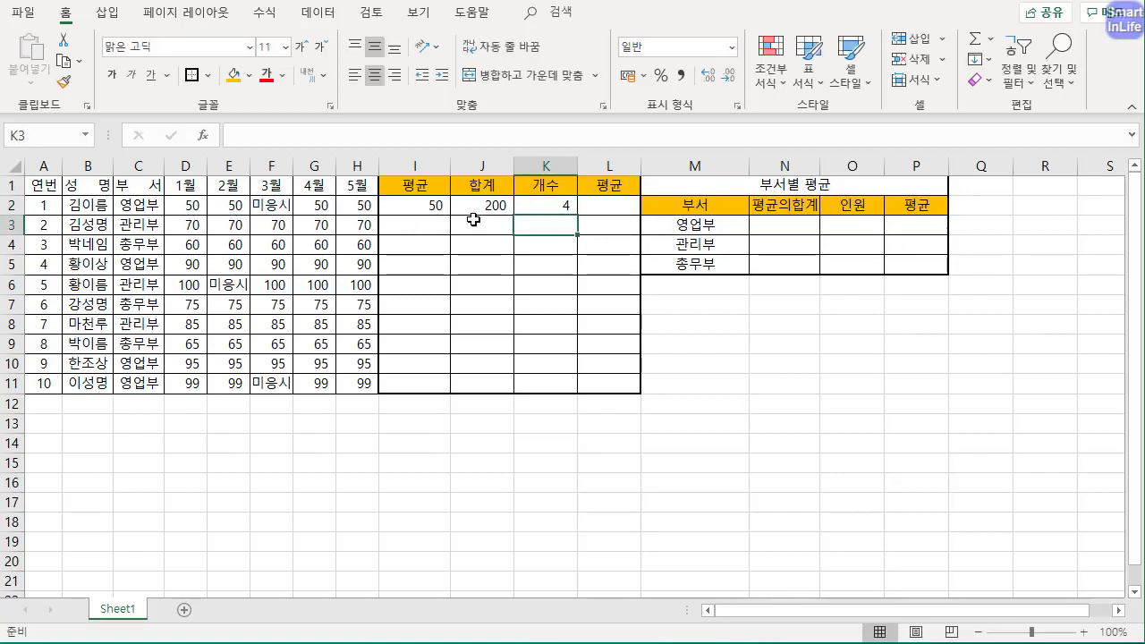
left_click_drag(189, 208, 358, 213)
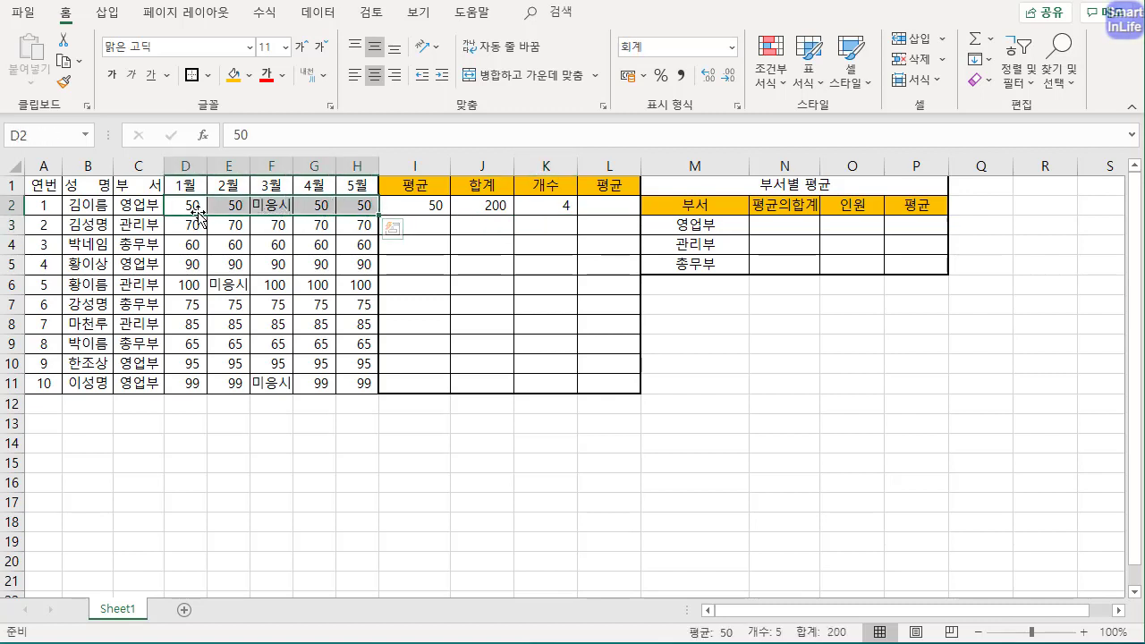
left_click(556, 208)
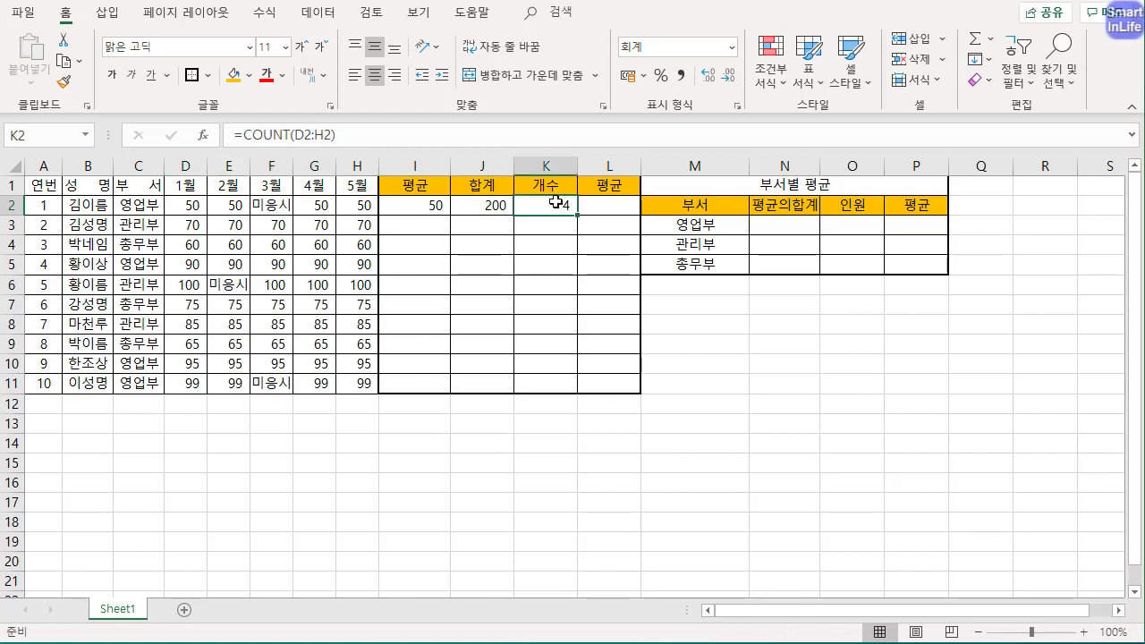
Compute the average in cell L2 by dividing the total by the count with =J2/K2
left_click(606, 209)
left_click_drag(486, 209, 550, 207)
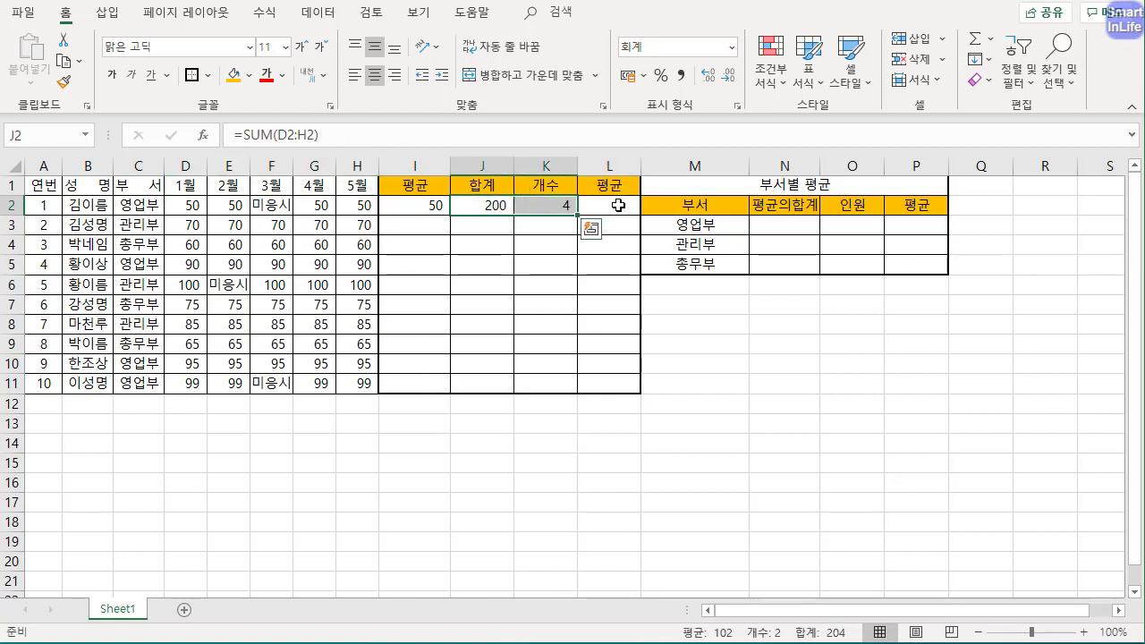
left_click(615, 209)
type("=")
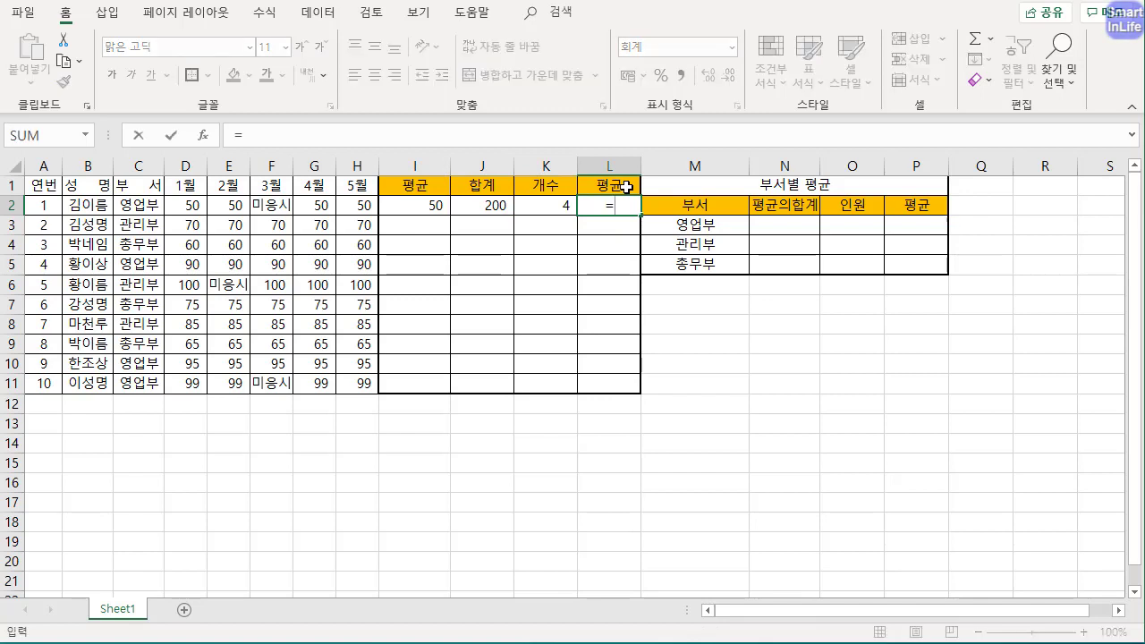
left_click(495, 205)
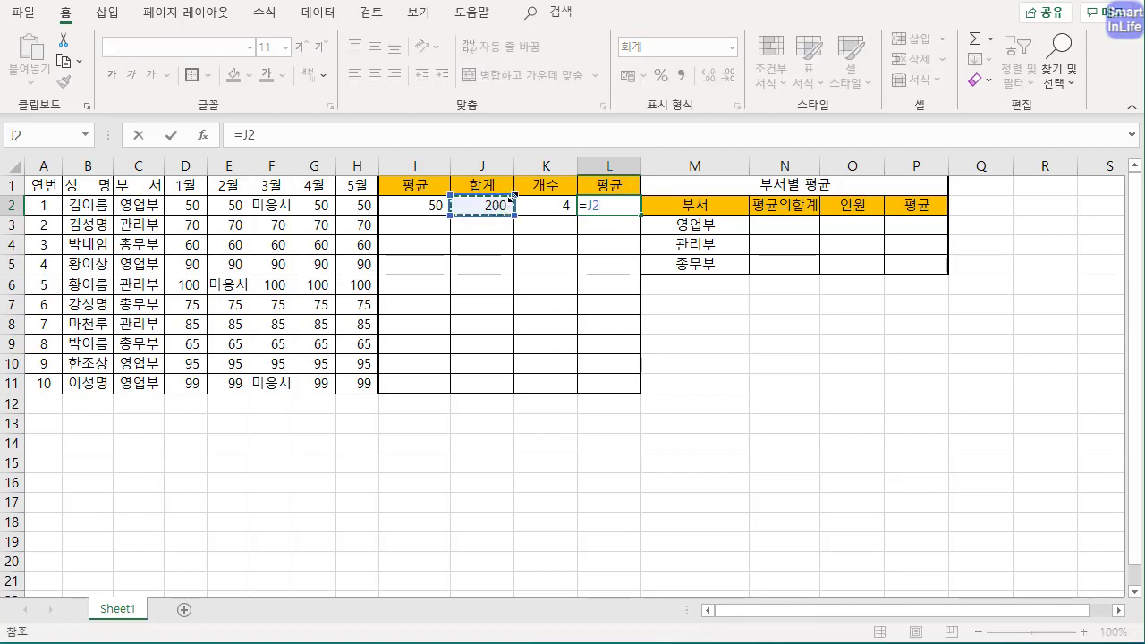
type("/")
left_click(557, 206)
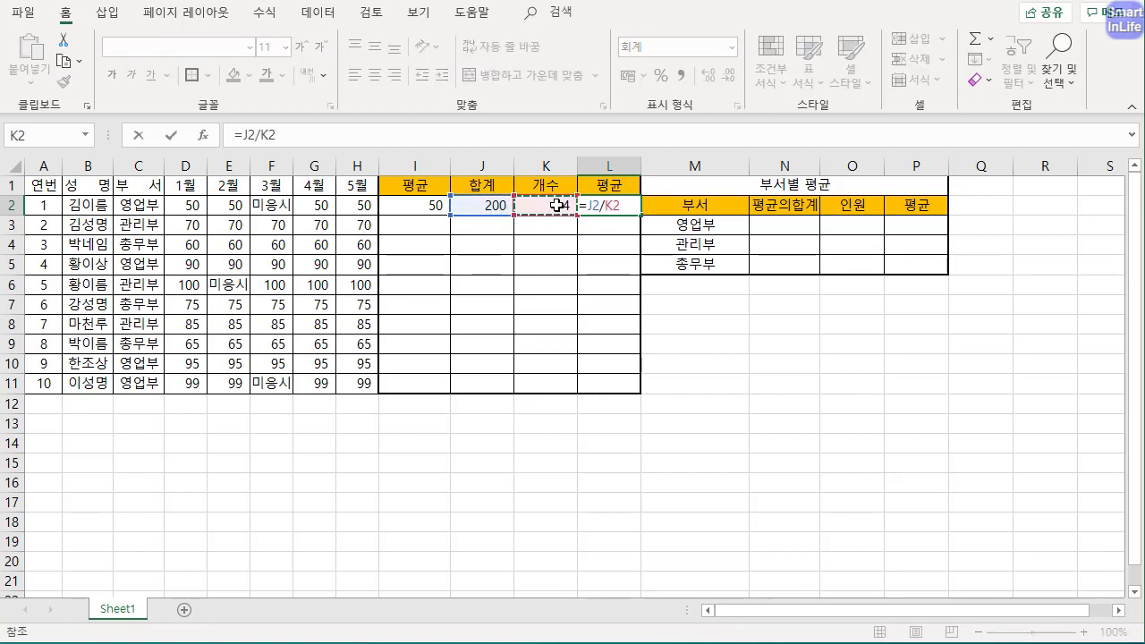
key("Return")
left_click(607, 208)
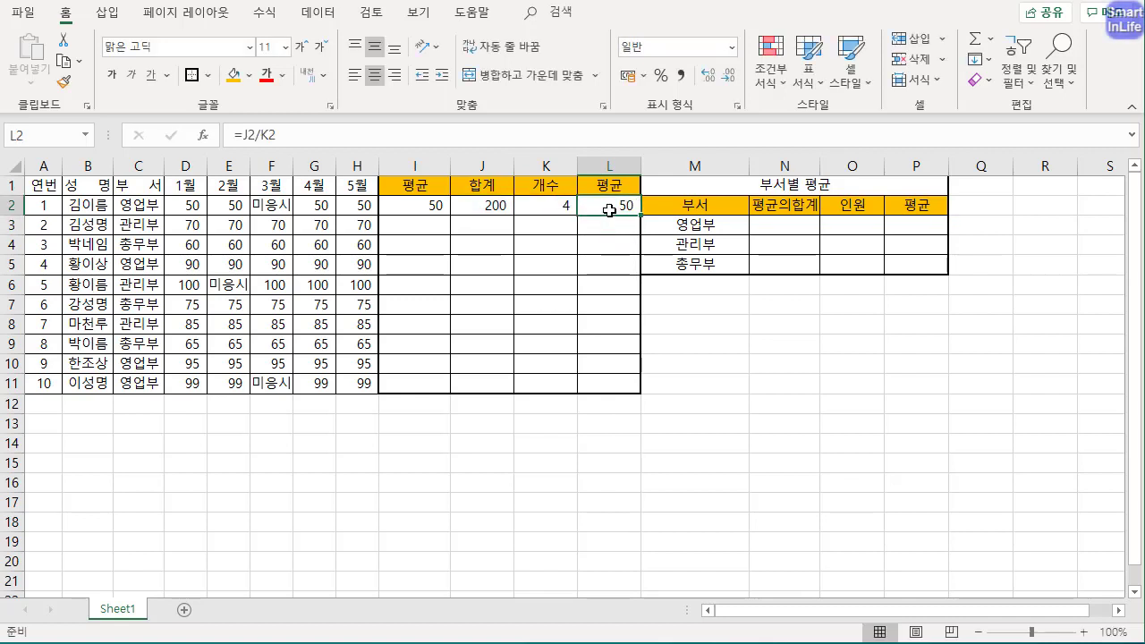
left_click(421, 208)
left_click(531, 207)
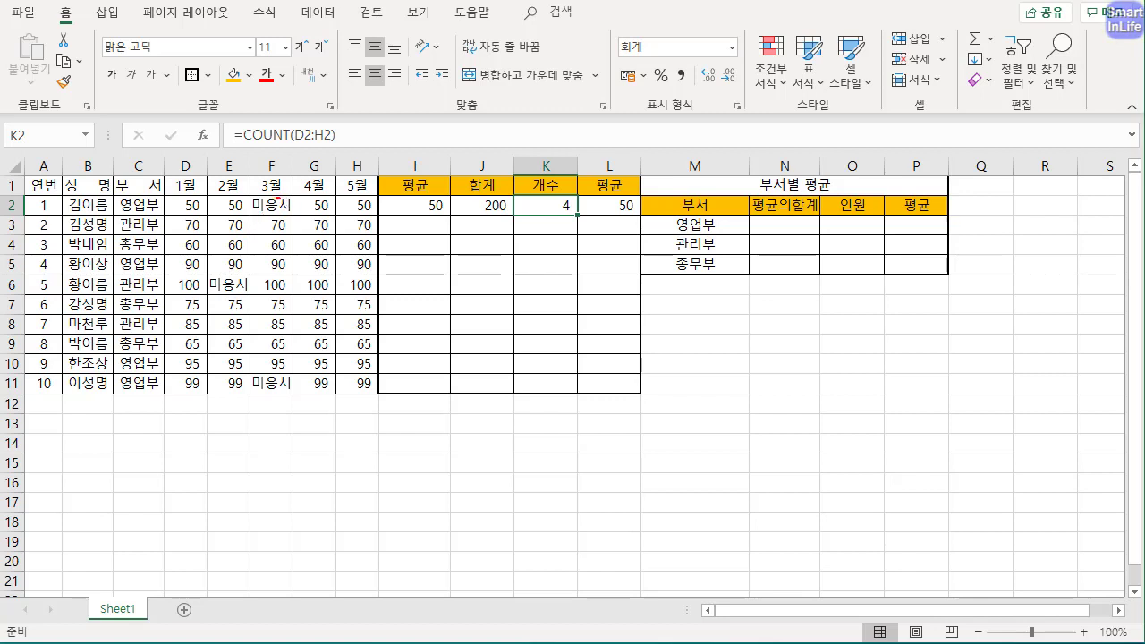
left_click_drag(278, 199, 283, 199)
left_click_drag(211, 205, 353, 202)
mouse_move(200, 187)
left_mouse_down()
mouse_move(236, 160)
mouse_move(365, 170)
left_mouse_up()
mouse_move(199, 235)
left_mouse_down()
mouse_move(220, 252)
mouse_move(373, 242)
left_mouse_up()
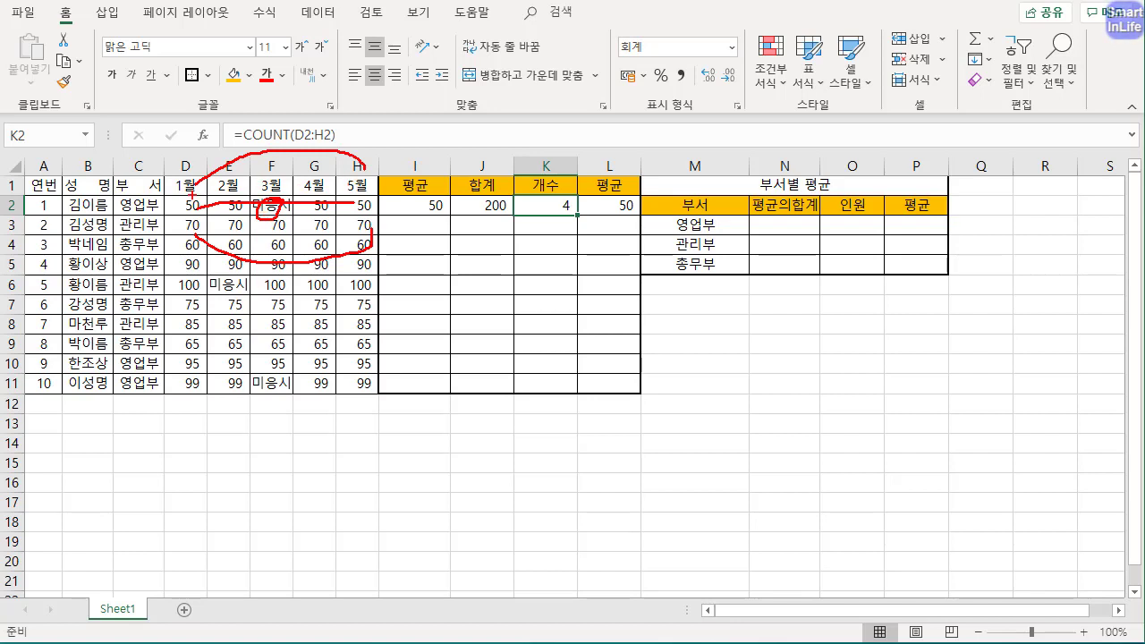
mouse_move(202, 232)
left_mouse_down()
mouse_move(301, 263)
mouse_move(359, 245)
left_mouse_up()
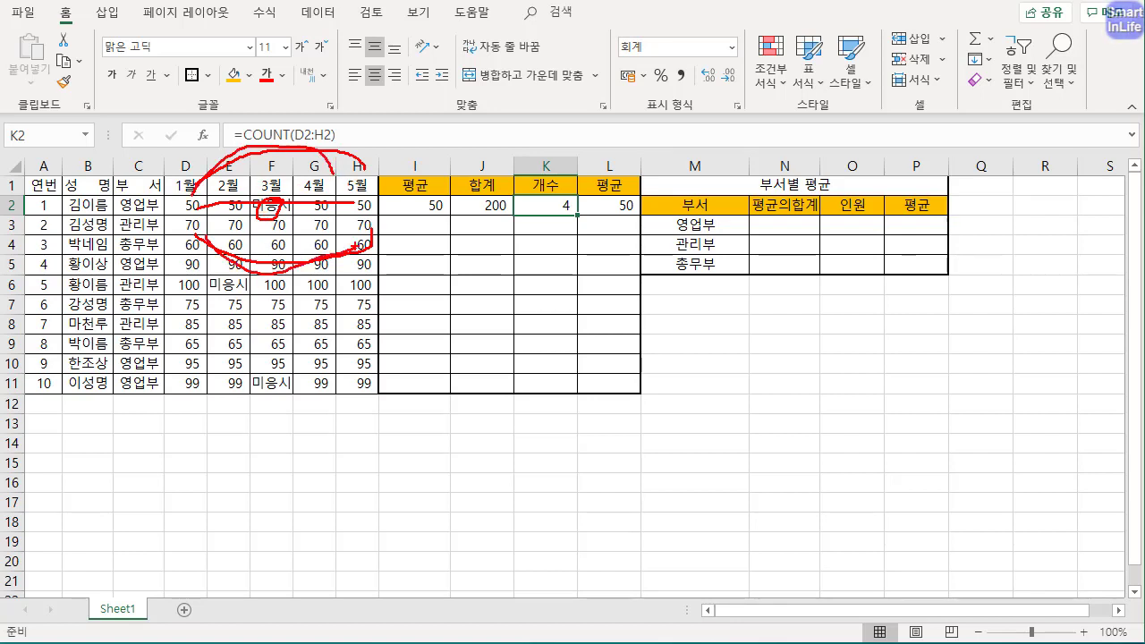
left_click_drag(457, 215, 526, 216)
left_click_drag(200, 257, 349, 242)
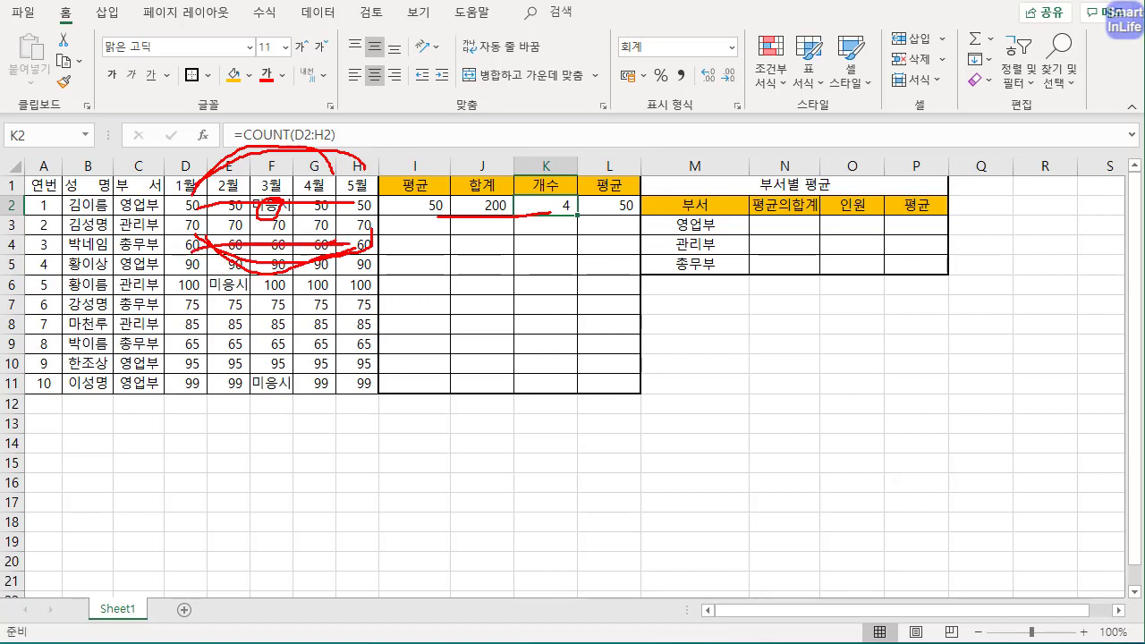
key("Escape")
Replace the average formula in cell I2 with =AVERAGEA(D2:H2), and reopen it to check the referenced range
left_click(436, 204)
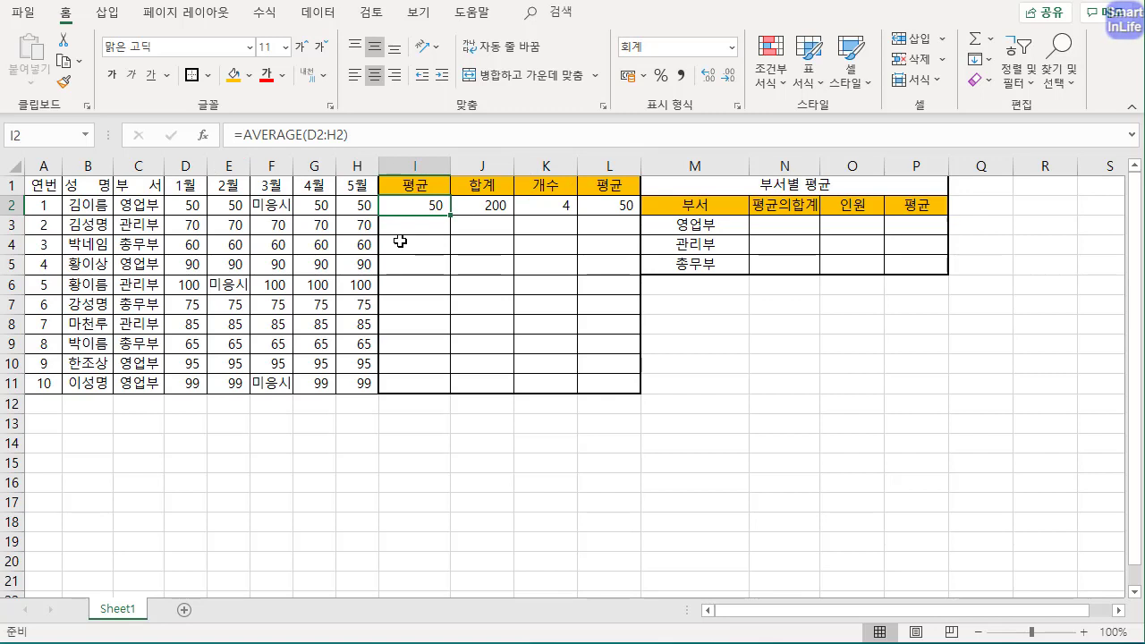
type("=AV")
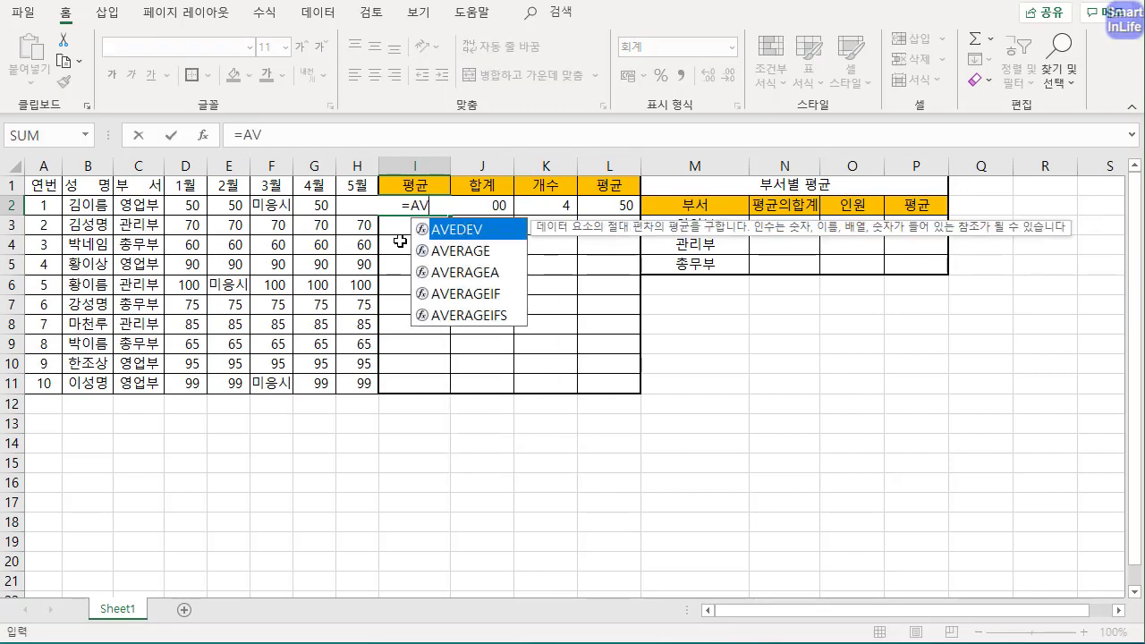
type("ERAGEA")
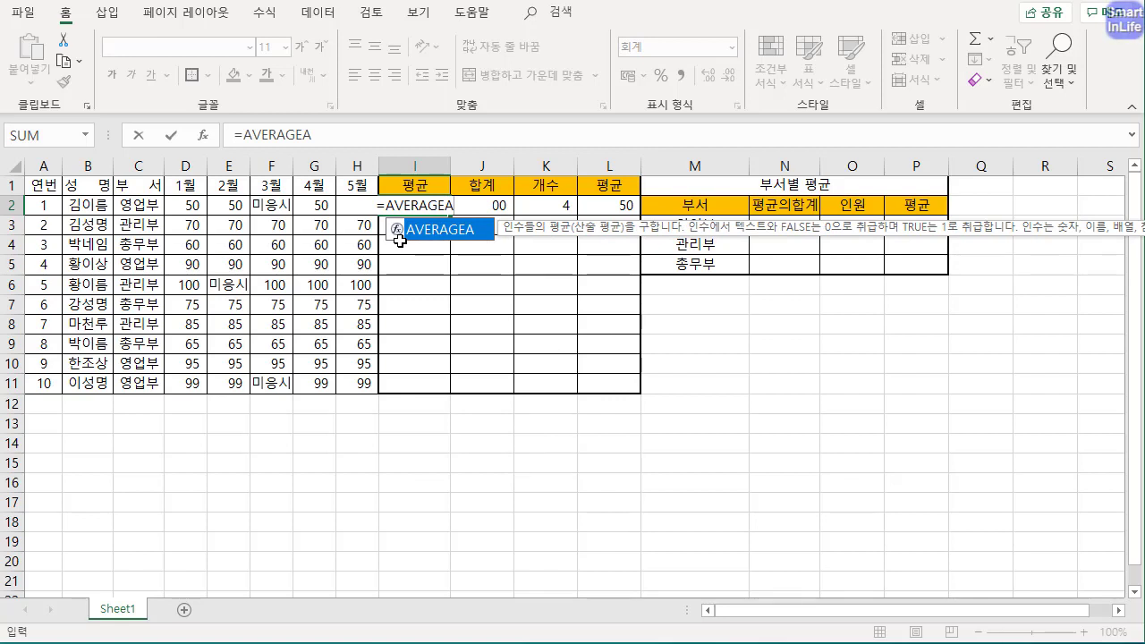
type("(")
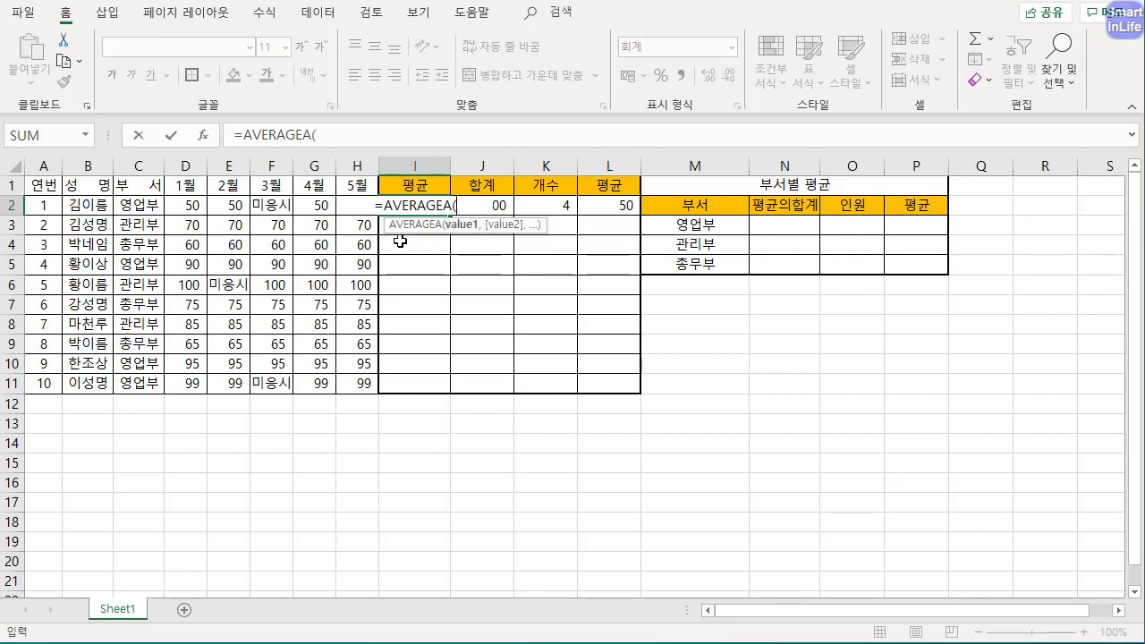
left_click_drag(191, 205, 347, 206)
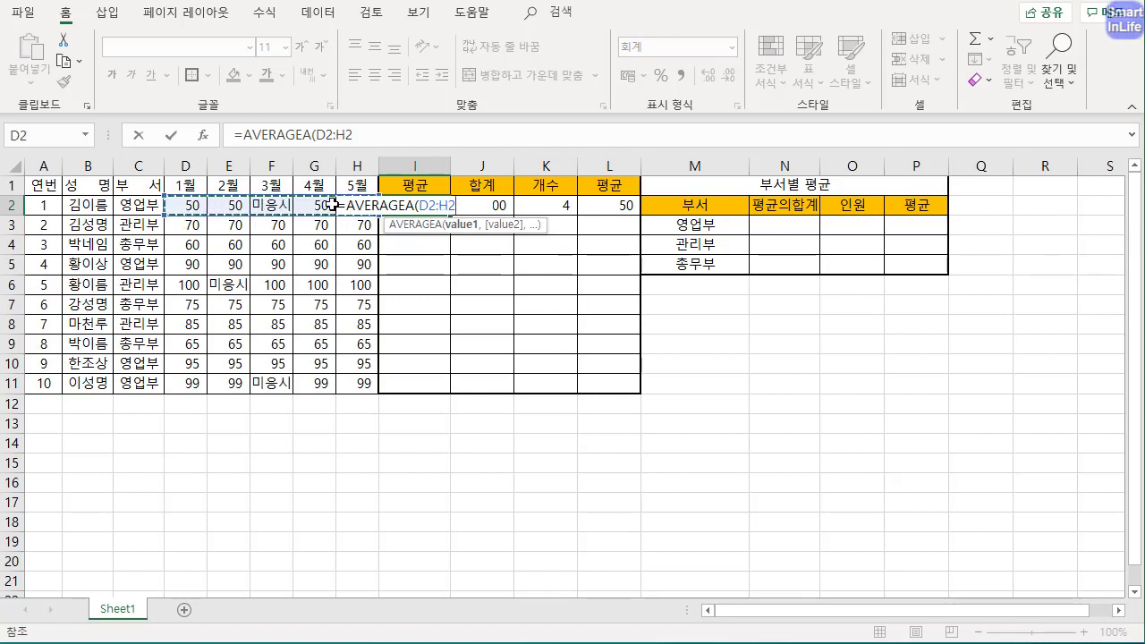
type(")")
key("Return")
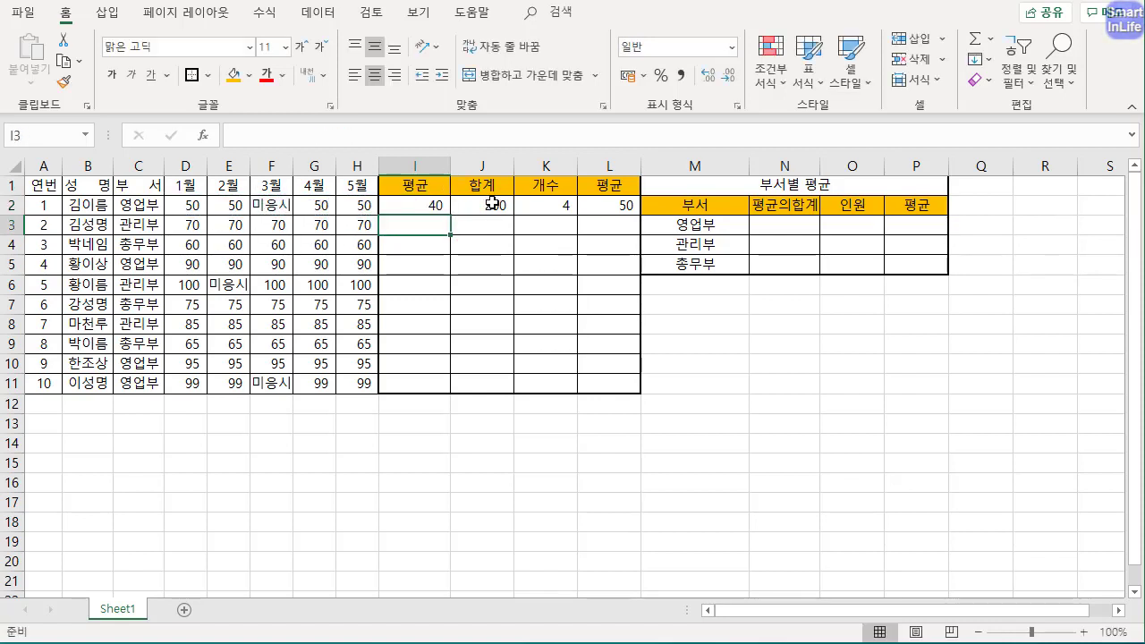
left_click(435, 206)
double_click(436, 206)
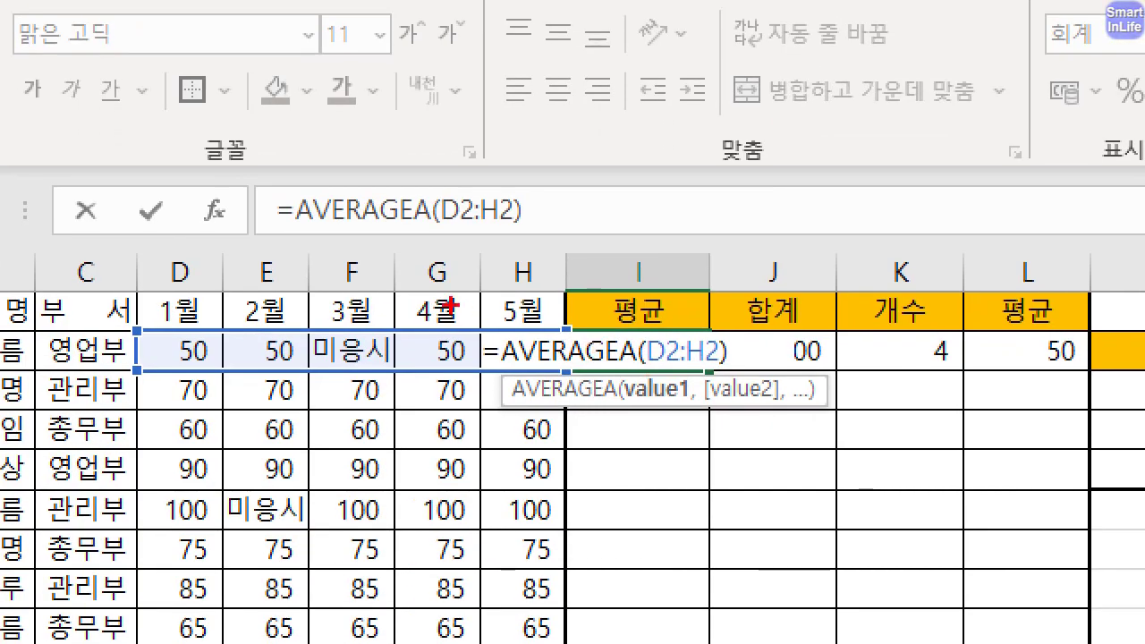
Close the AVERAGEA formula in I2 and compare the formulas in cells I2 and J2
mouse_move(288, 226)
left_mouse_down()
mouse_move(444, 228)
mouse_move(452, 195)
mouse_move(503, 214)
mouse_move(483, 240)
left_mouse_up()
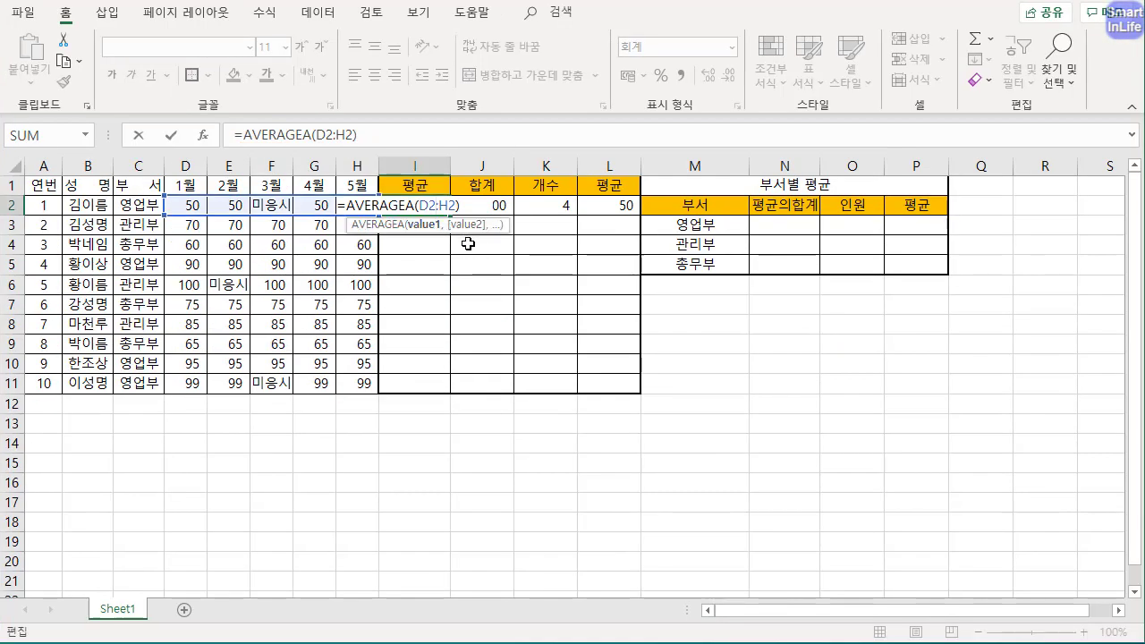
key("Return")
left_click(429, 209)
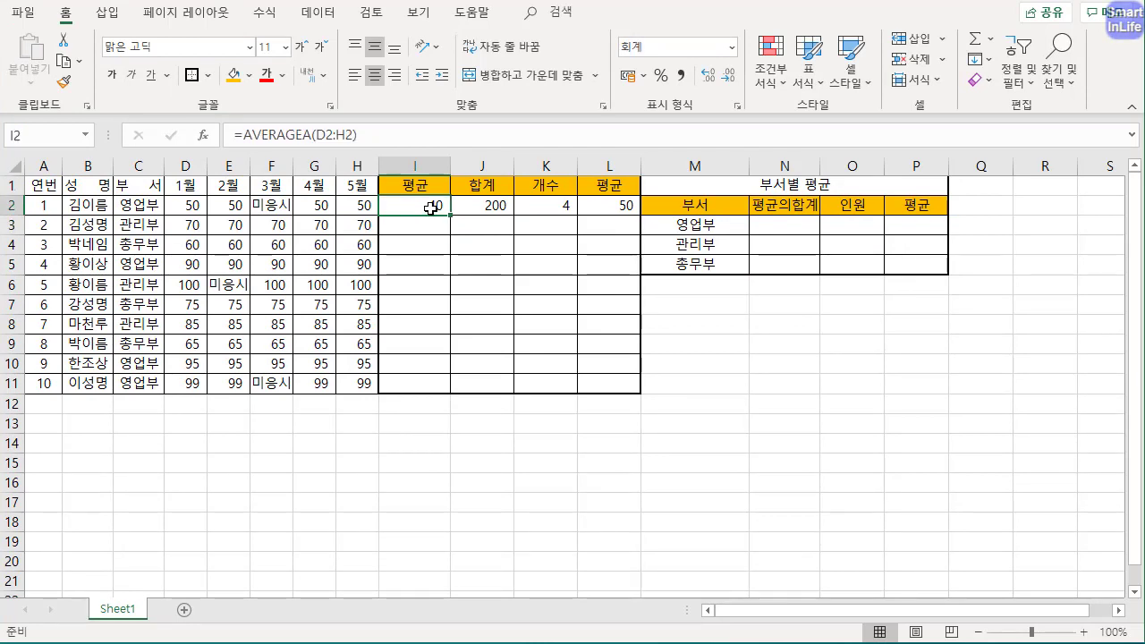
left_click(490, 207)
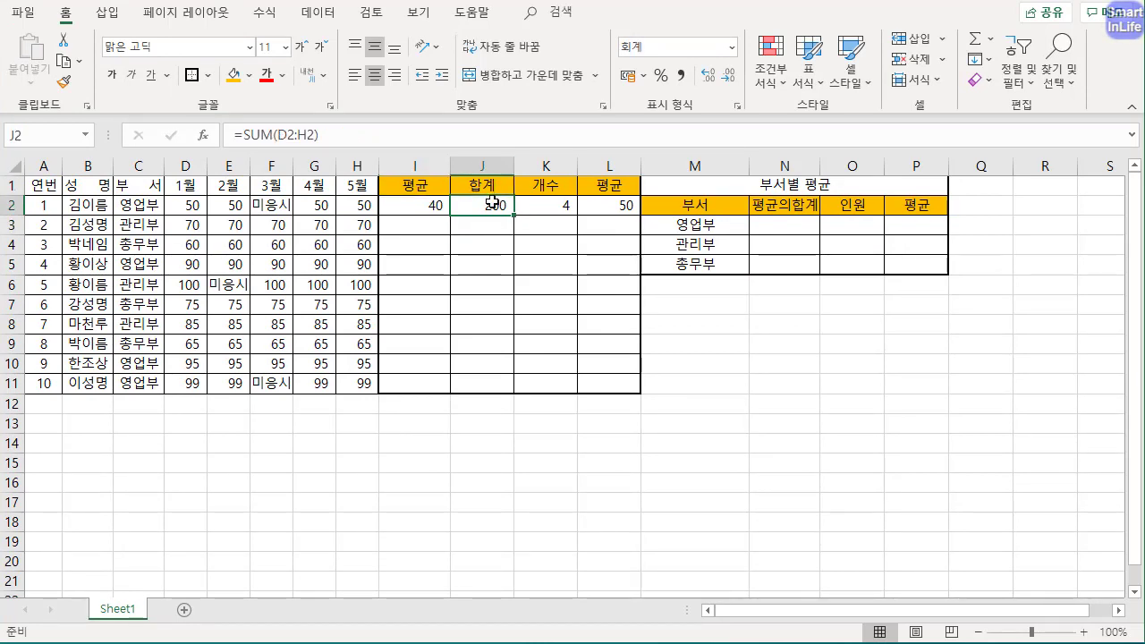
Replace the count formula in cell K2 with =COUNTA(D2:H2) to count the text score as well
left_click(546, 215)
double_click(544, 213)
key("BackSpace")
key("BackSpace")
key("BackSpace")
key("BackSpace")
key("BackSpace")
key("BackSpace")
key("BackSpace")
key("BackSpace")
key("BackSpace")
key("BackSpace")
key("BackSpace")
key("BackSpace")
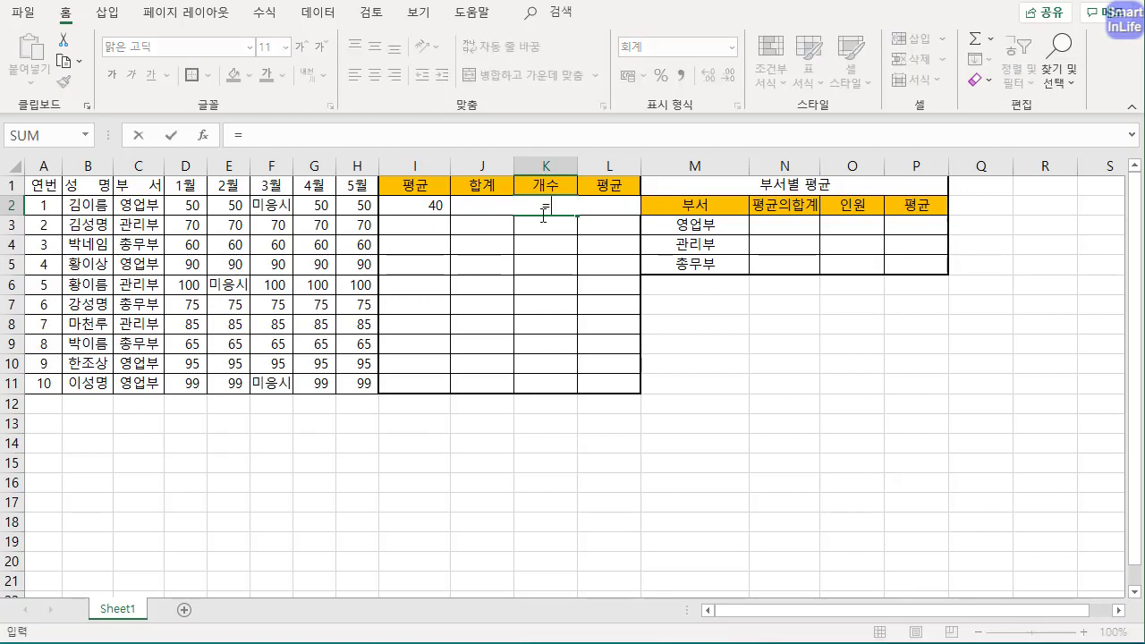
type("COUNTA")
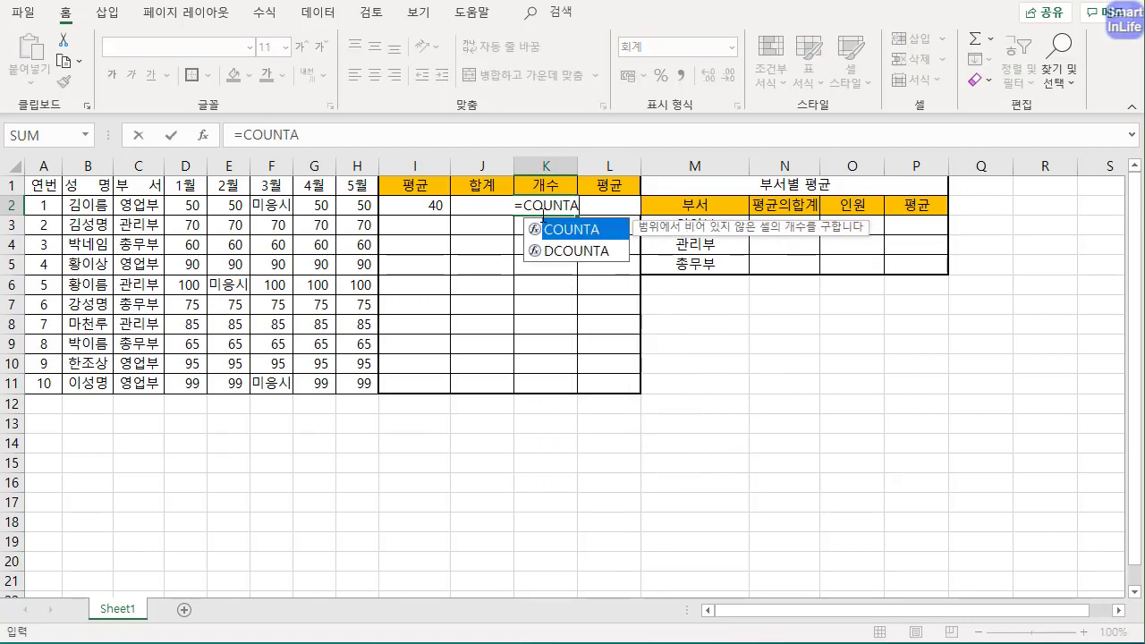
type("(")
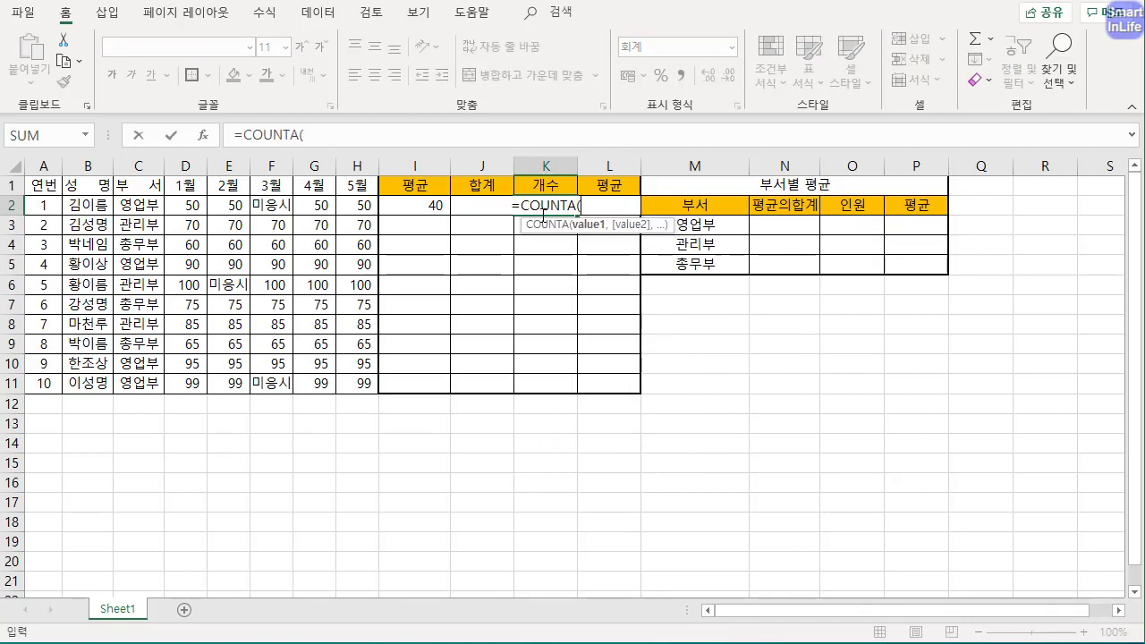
left_click(195, 206)
left_click_drag(221, 206, 371, 207)
type(")")
key("Return")
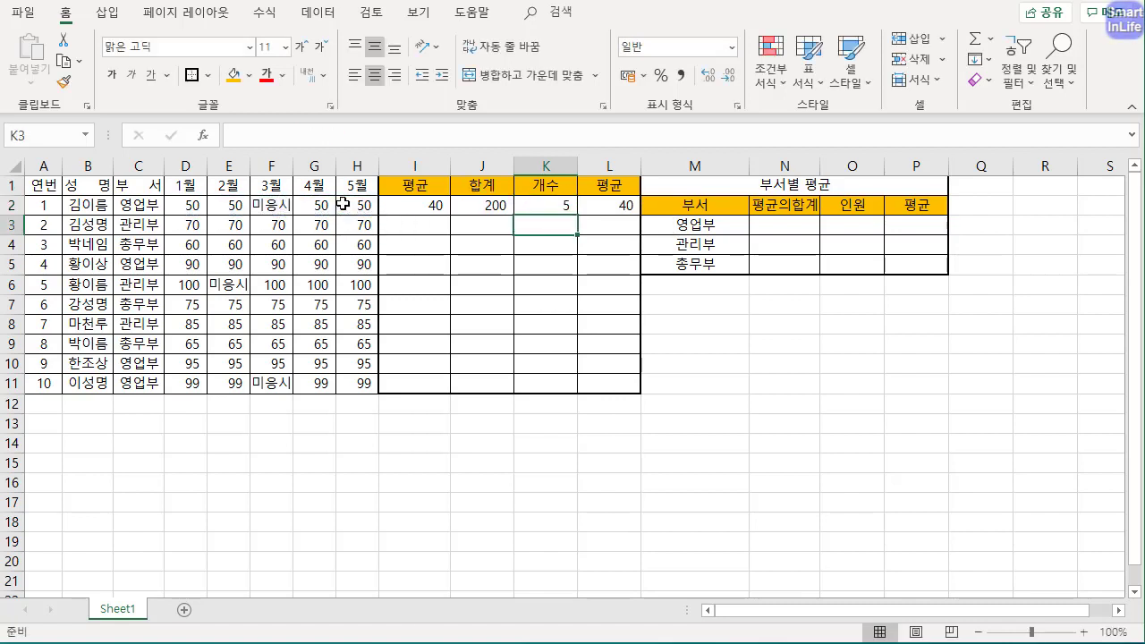
Review the total, count and average formulas in cells J2, K2 and L2
left_click(490, 210)
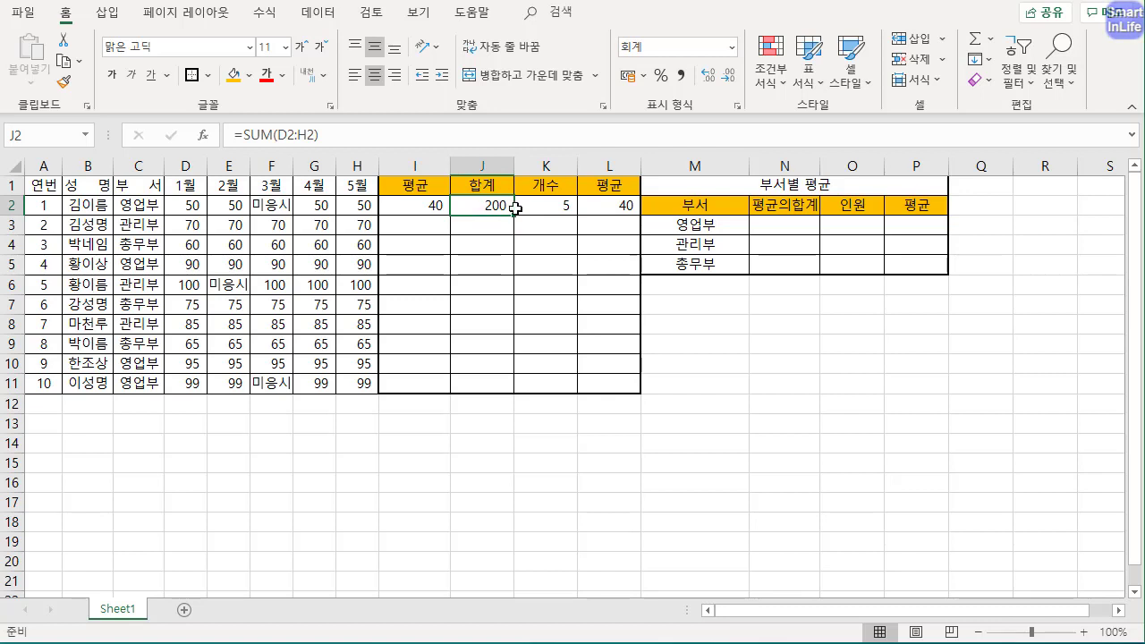
left_click(549, 212)
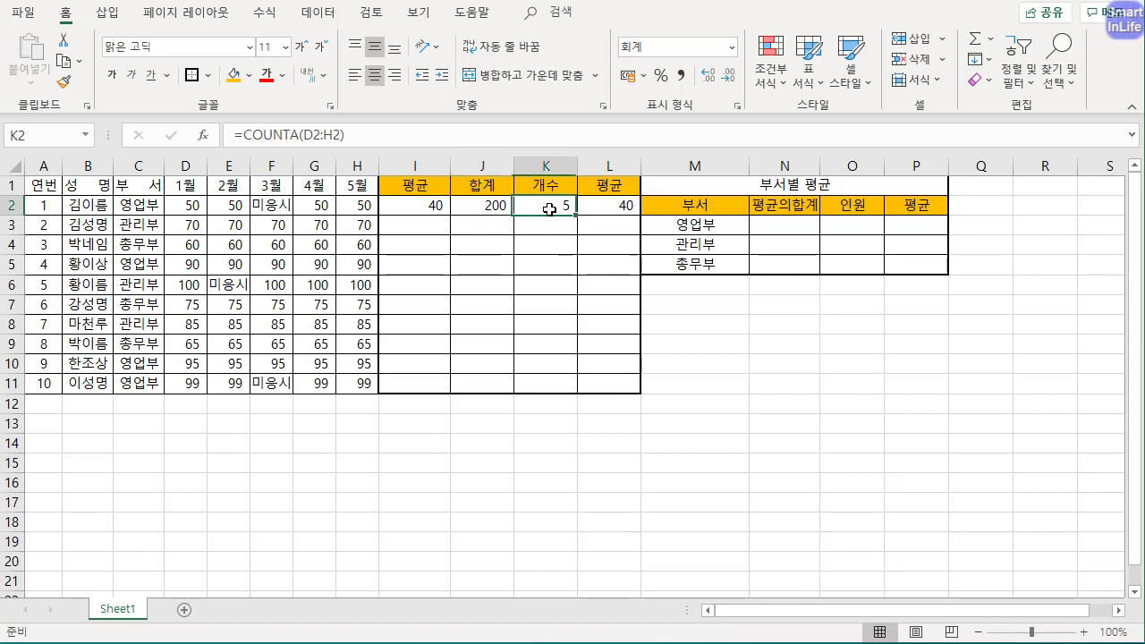
left_click(612, 208)
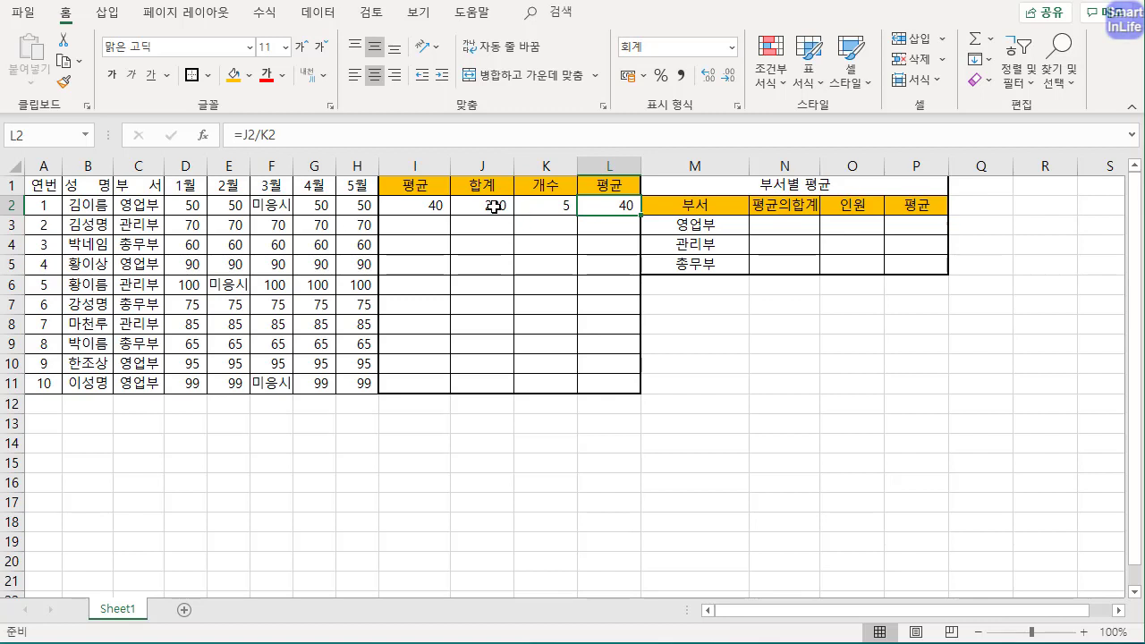
left_click_drag(483, 208, 567, 209)
left_click(621, 210)
left_click_drag(506, 205, 595, 205)
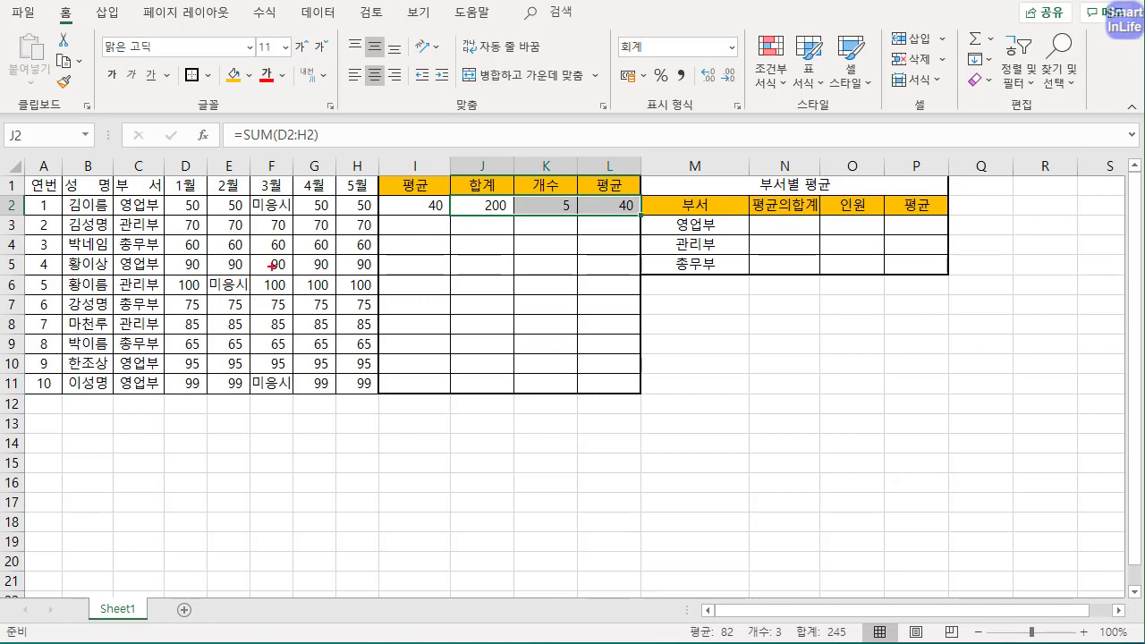
mouse_move(195, 231)
left_mouse_down()
mouse_move(286, 257)
mouse_move(355, 229)
left_mouse_up()
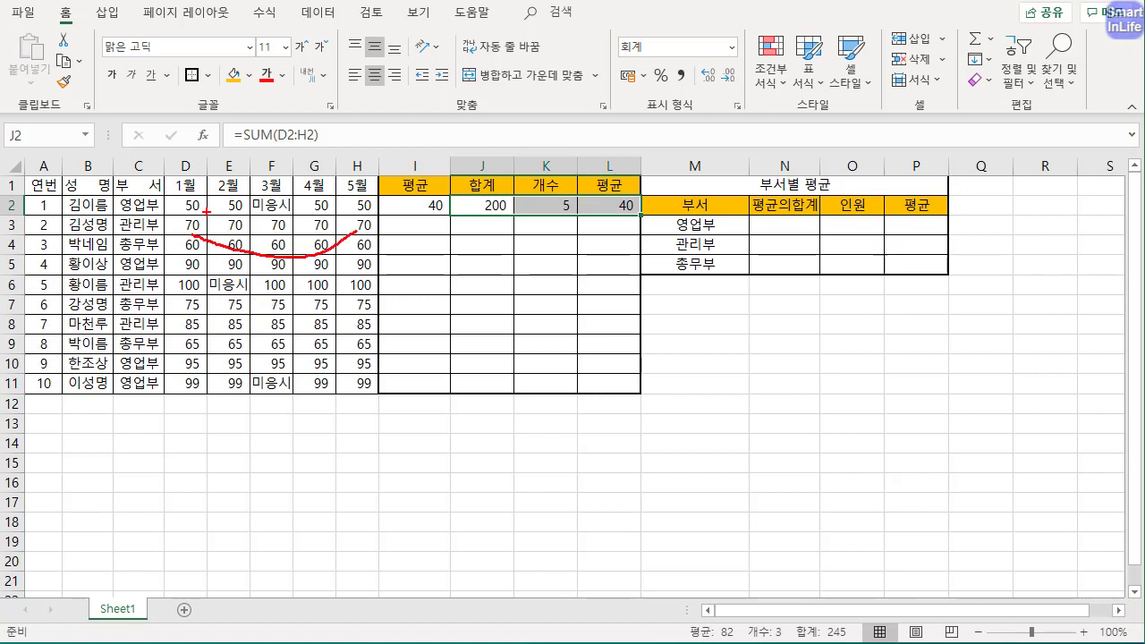
left_click_drag(198, 206, 335, 190)
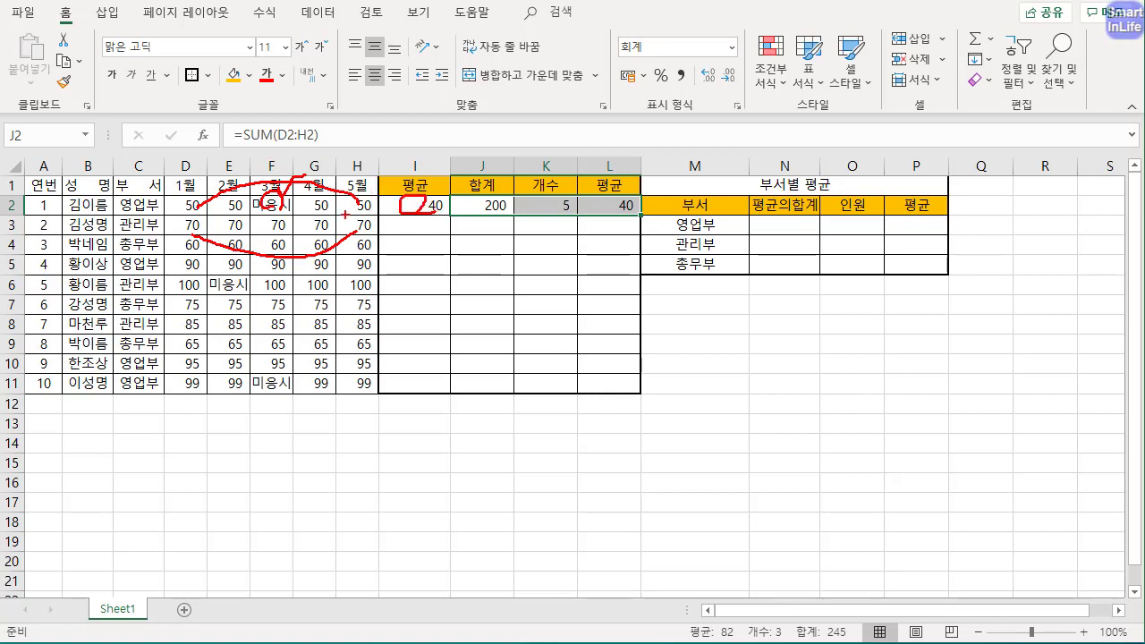
mouse_move(201, 204)
left_mouse_down()
mouse_move(347, 206)
mouse_move(390, 190)
mouse_move(417, 221)
left_mouse_up()
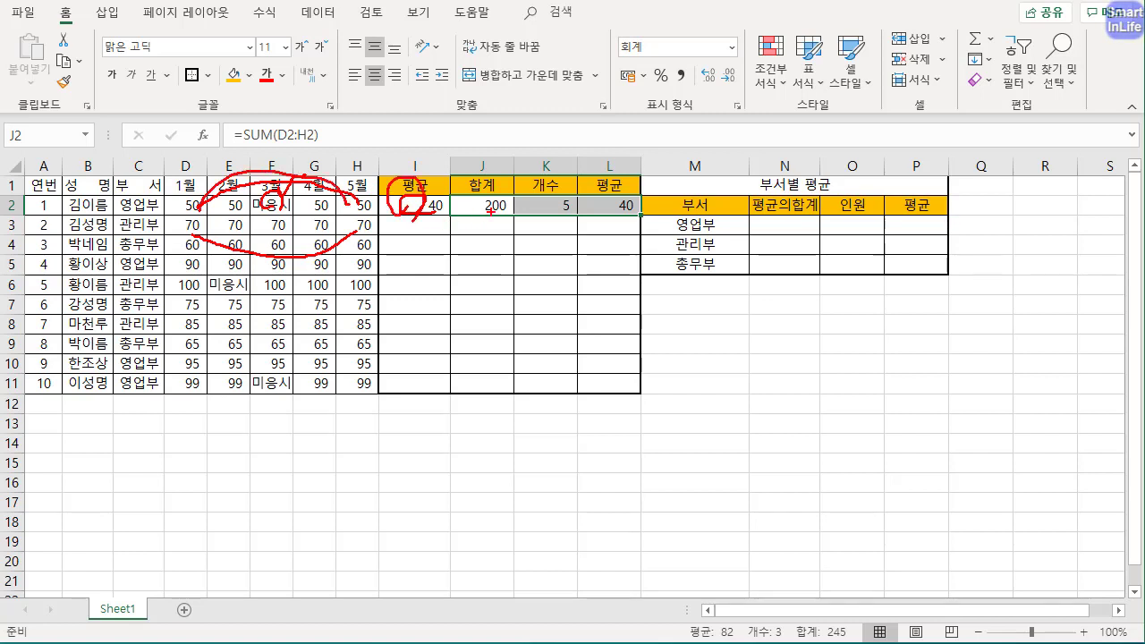
mouse_move(503, 212)
left_mouse_down()
mouse_move(469, 190)
mouse_move(506, 213)
left_mouse_up()
left_click_drag(580, 211, 549, 178)
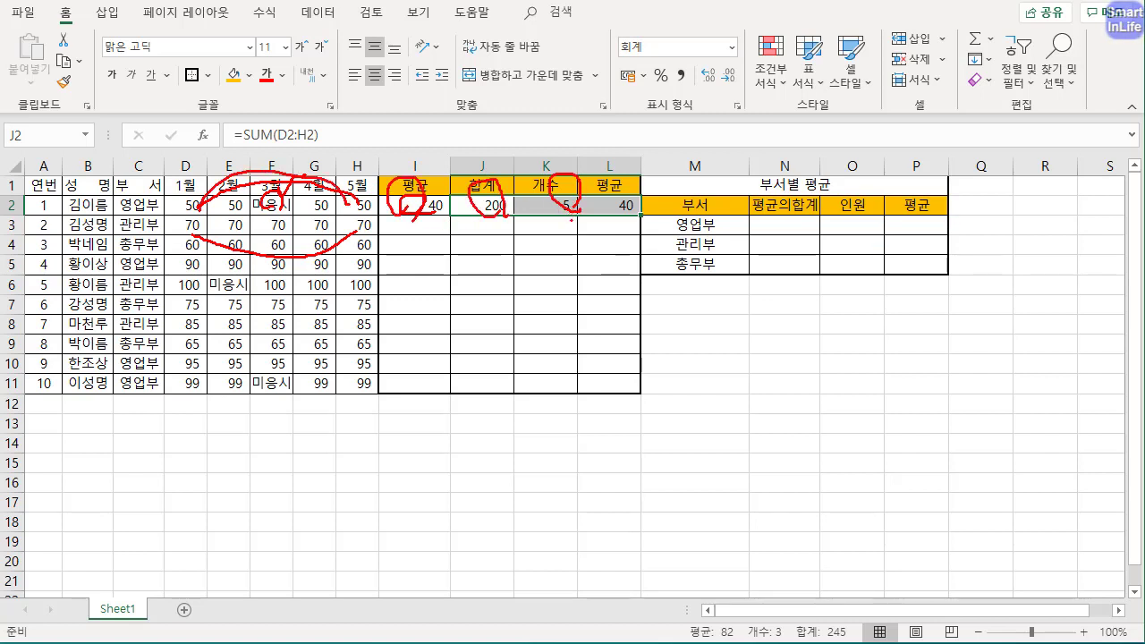
left_click_drag(571, 220, 568, 200)
left_click_drag(626, 188, 608, 225)
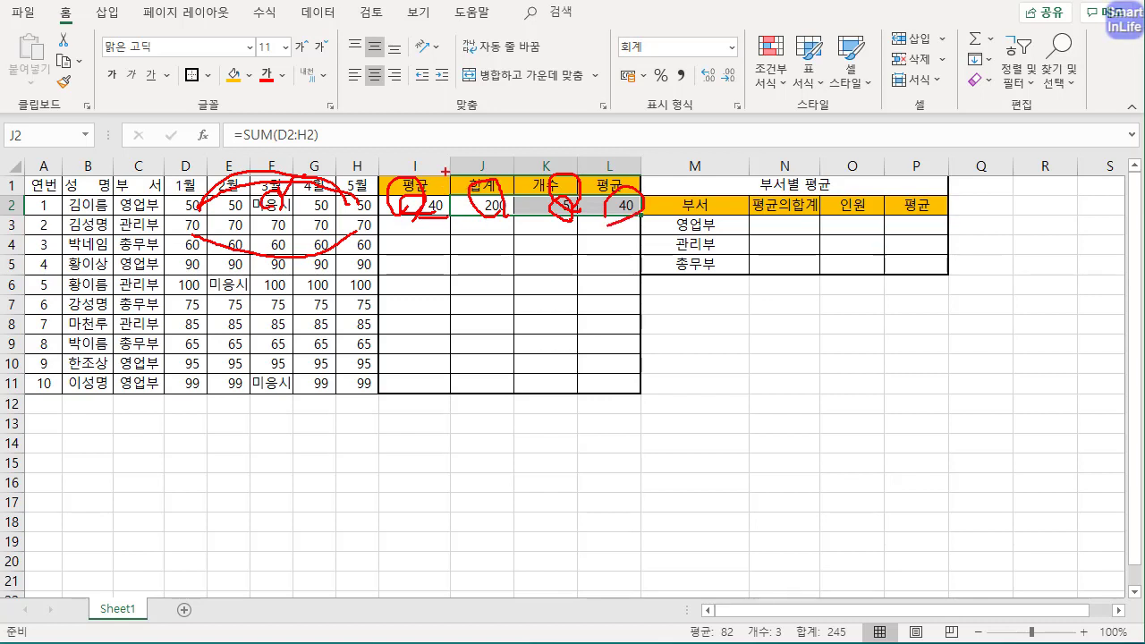
mouse_move(445, 171)
left_mouse_down()
mouse_move(402, 252)
mouse_move(601, 231)
left_mouse_up()
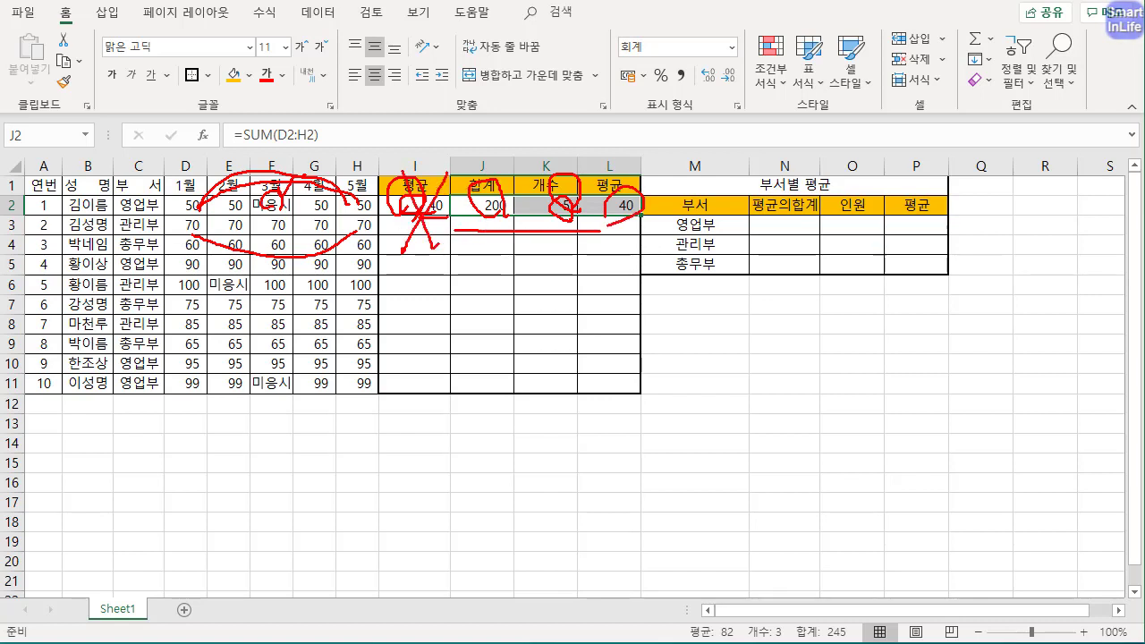
key("Escape")
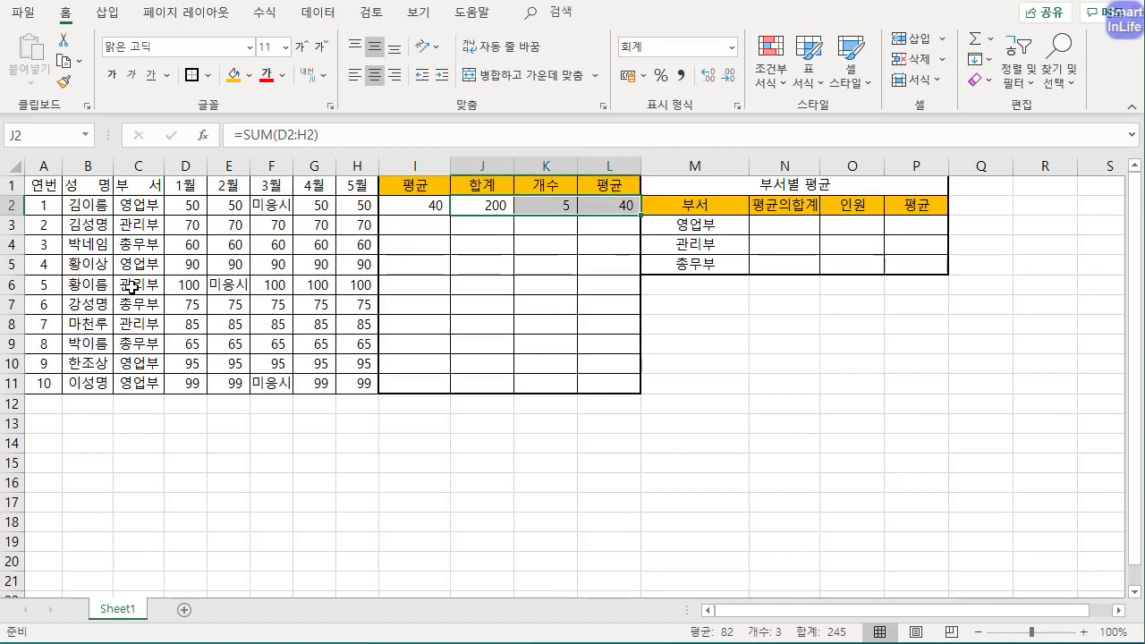
Copy the formulas in I2:L2 down through row 11, and check the filled average, total and count columns
left_click(411, 205)
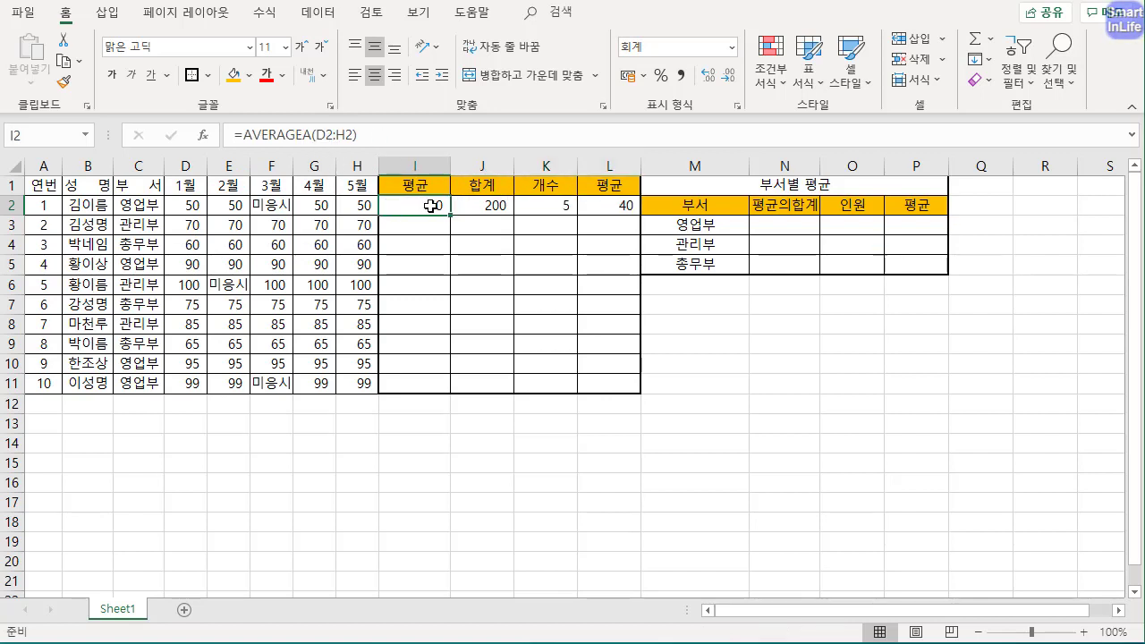
left_click_drag(429, 205, 615, 391)
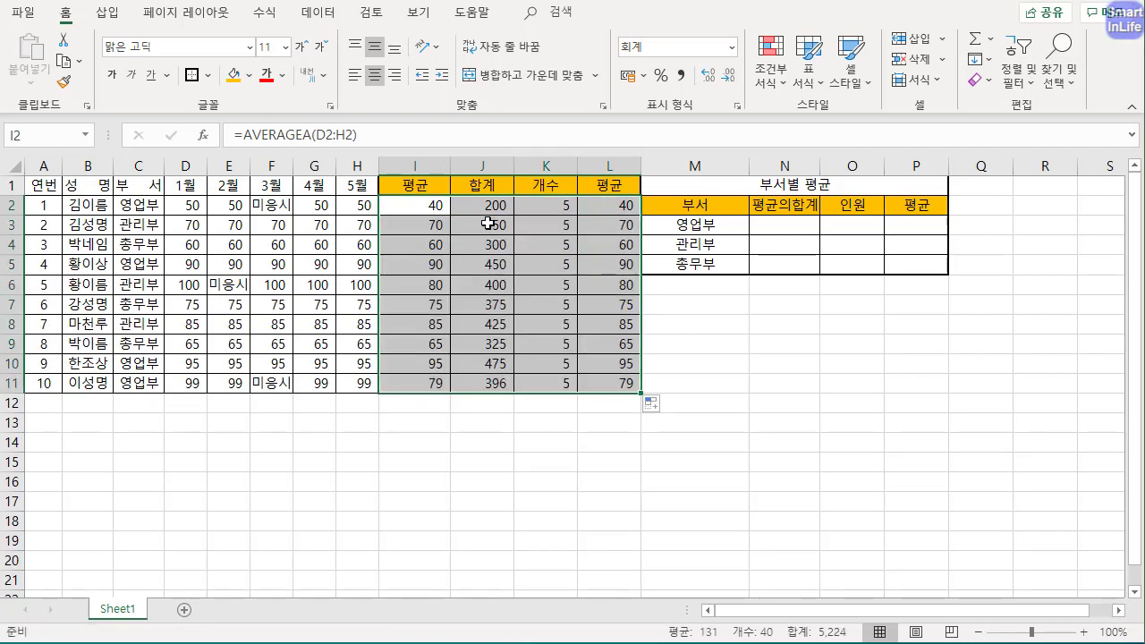
left_click_drag(488, 206, 593, 384)
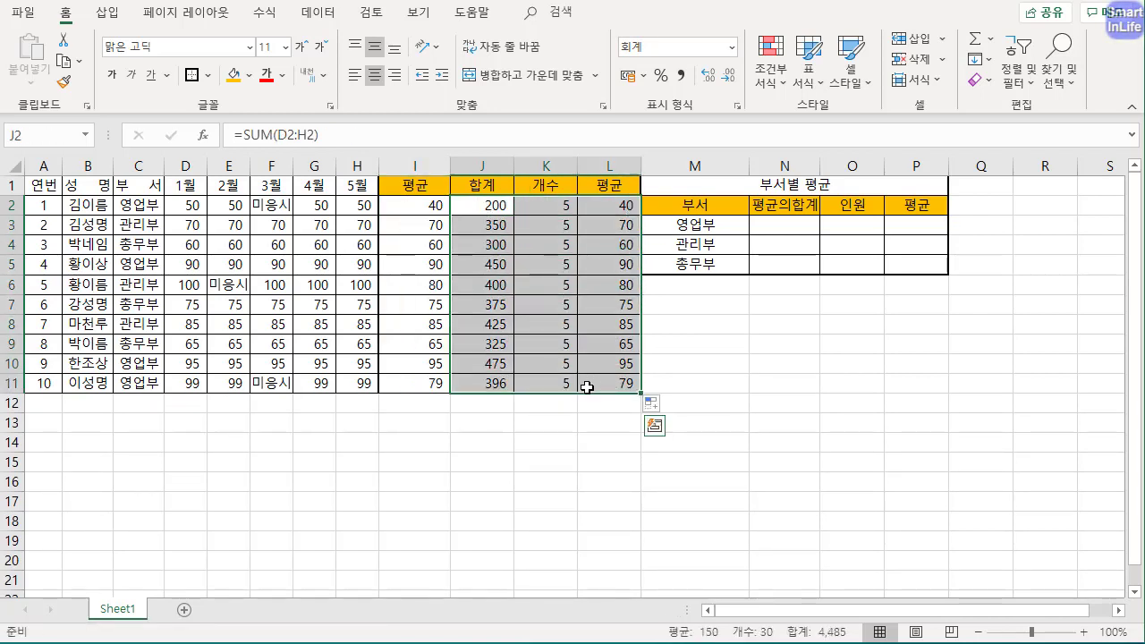
left_click(431, 221)
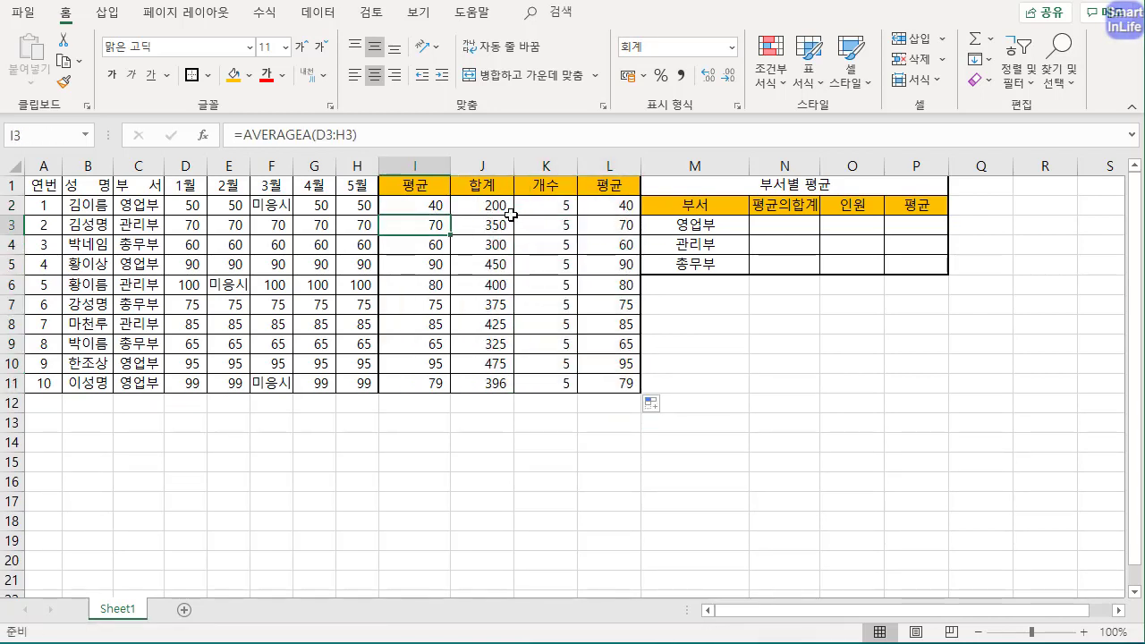
left_click(508, 209)
left_click(569, 207)
left_click(620, 224)
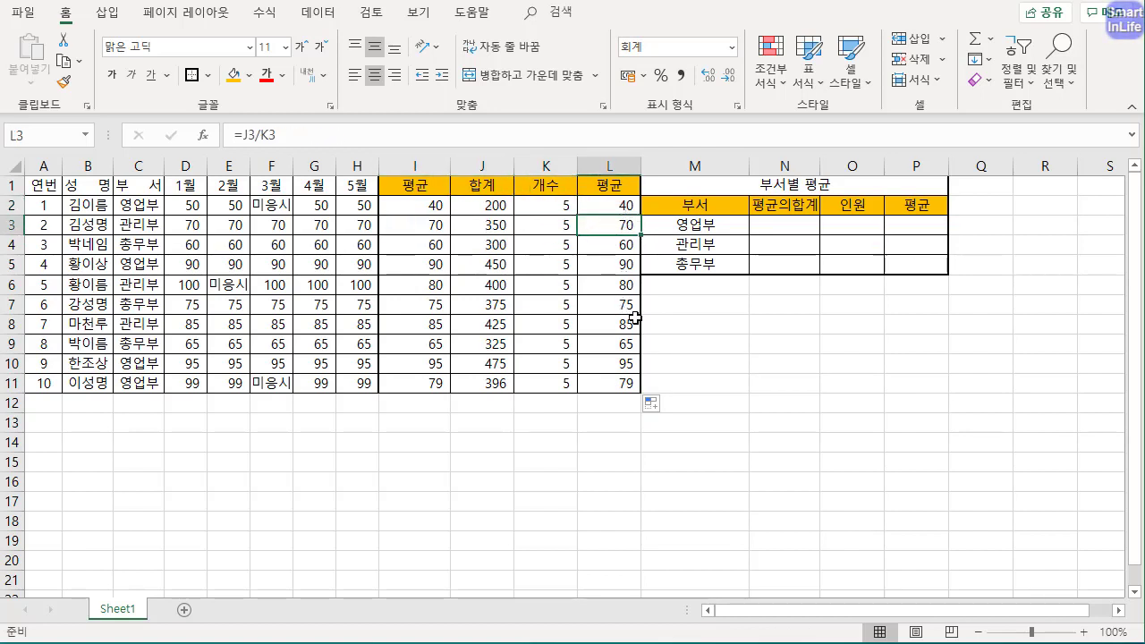
Select cell N3, the 평균의합계 cell for 영업부 in the department table
left_click(785, 225)
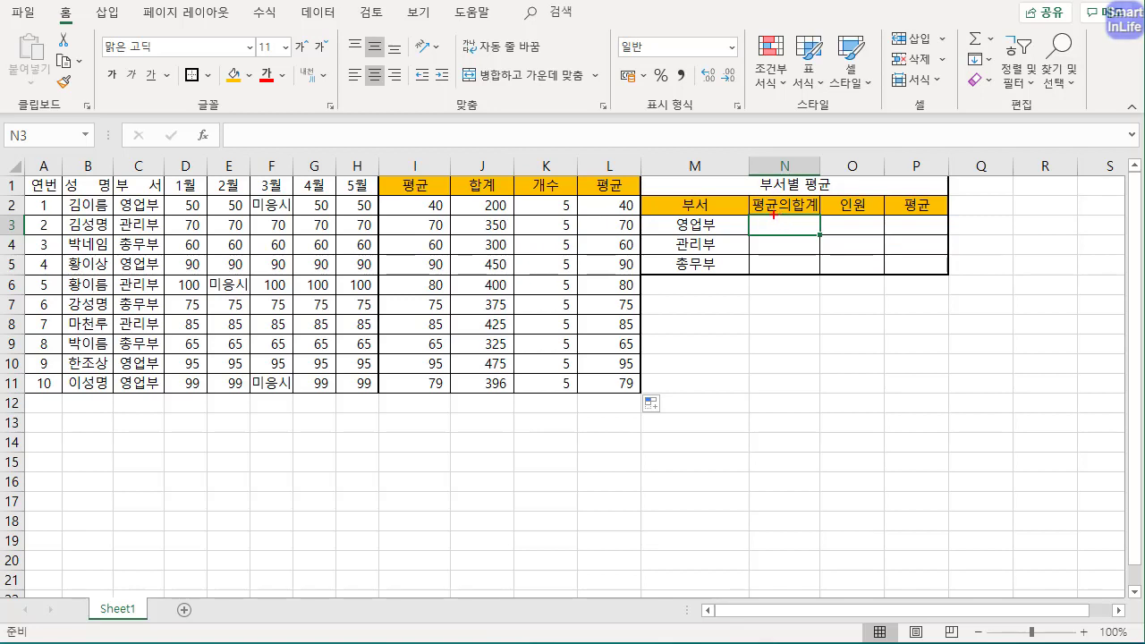
mouse_move(407, 169)
left_mouse_down()
mouse_move(449, 191)
mouse_move(402, 174)
mouse_move(389, 349)
mouse_move(439, 313)
mouse_move(441, 258)
left_mouse_up()
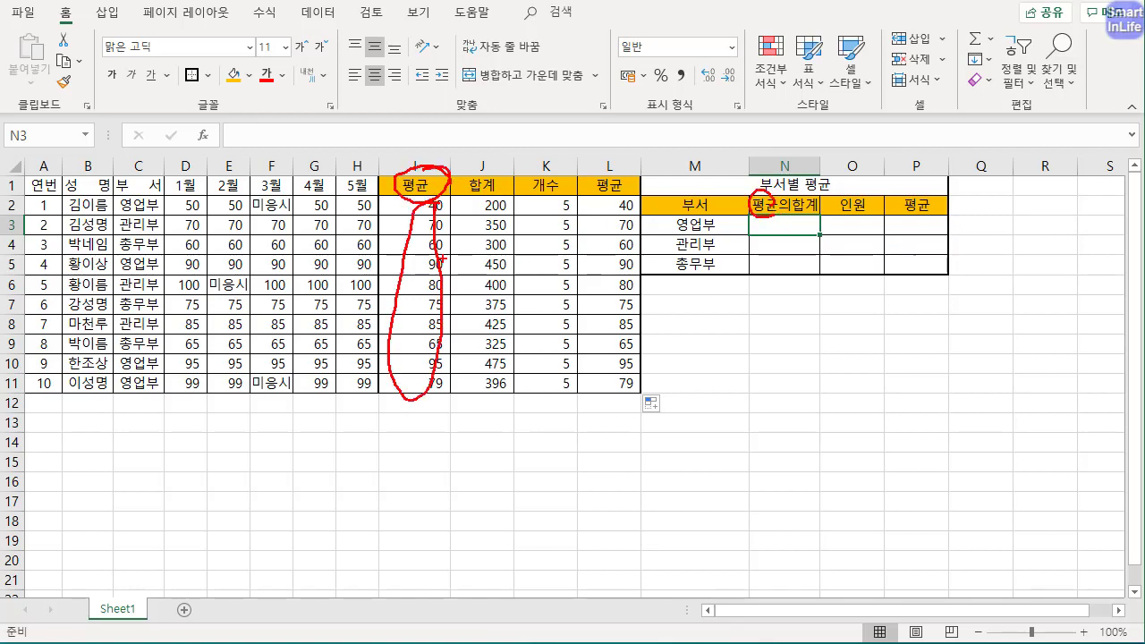
mouse_move(448, 381)
left_mouse_down()
mouse_move(474, 414)
mouse_move(724, 193)
left_mouse_up()
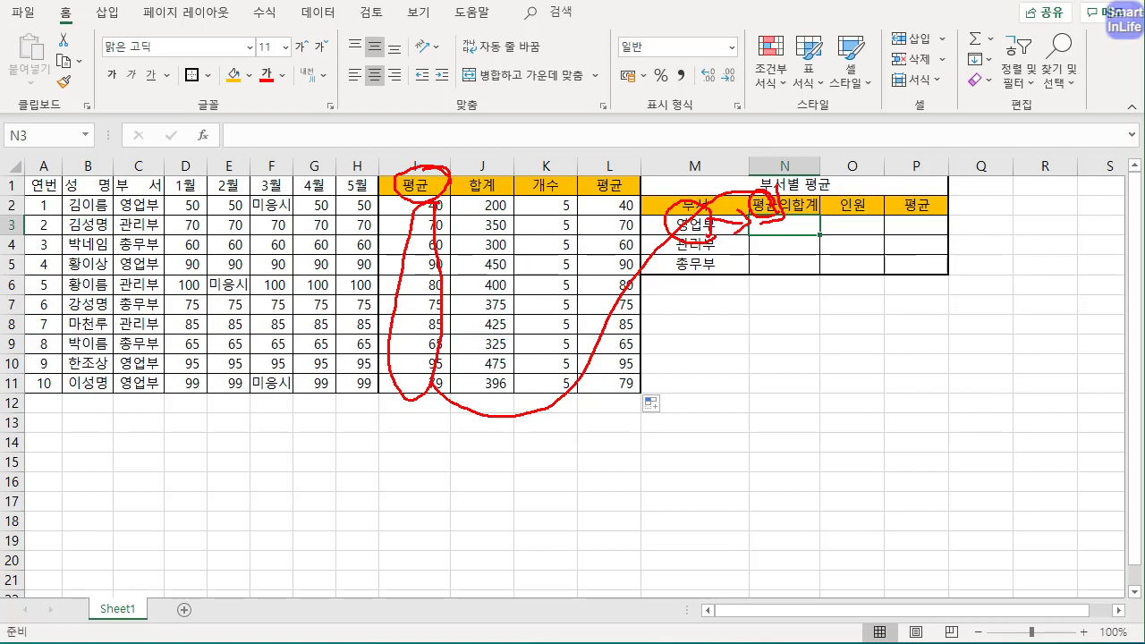
key("Escape")
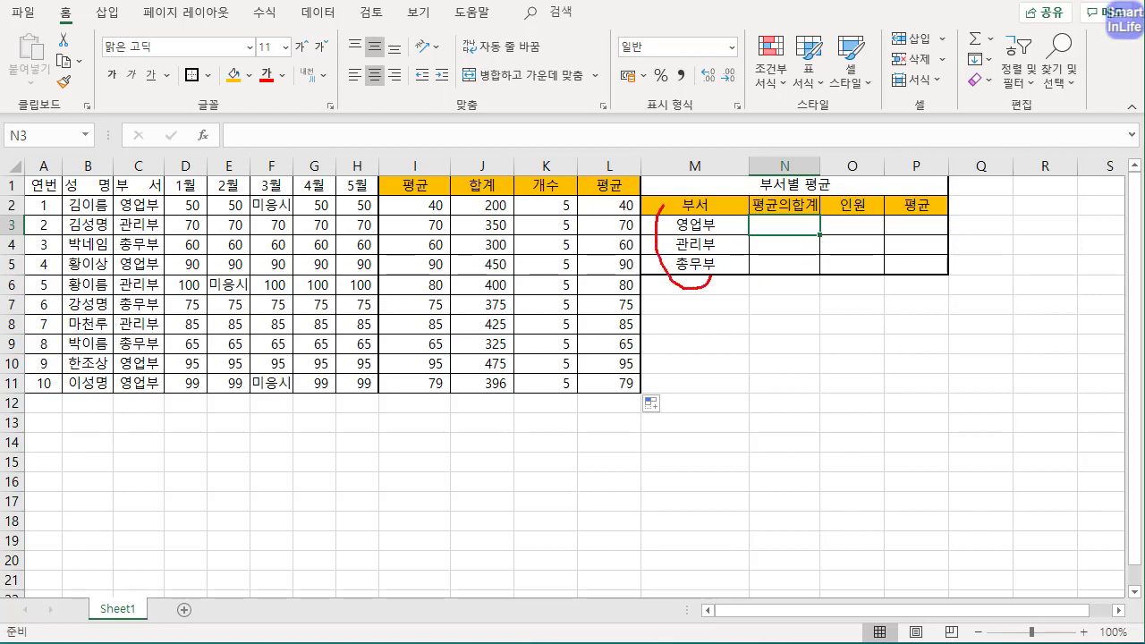
mouse_move(664, 204)
left_mouse_down()
mouse_move(724, 249)
mouse_move(715, 281)
mouse_move(668, 243)
mouse_move(711, 269)
left_mouse_up()
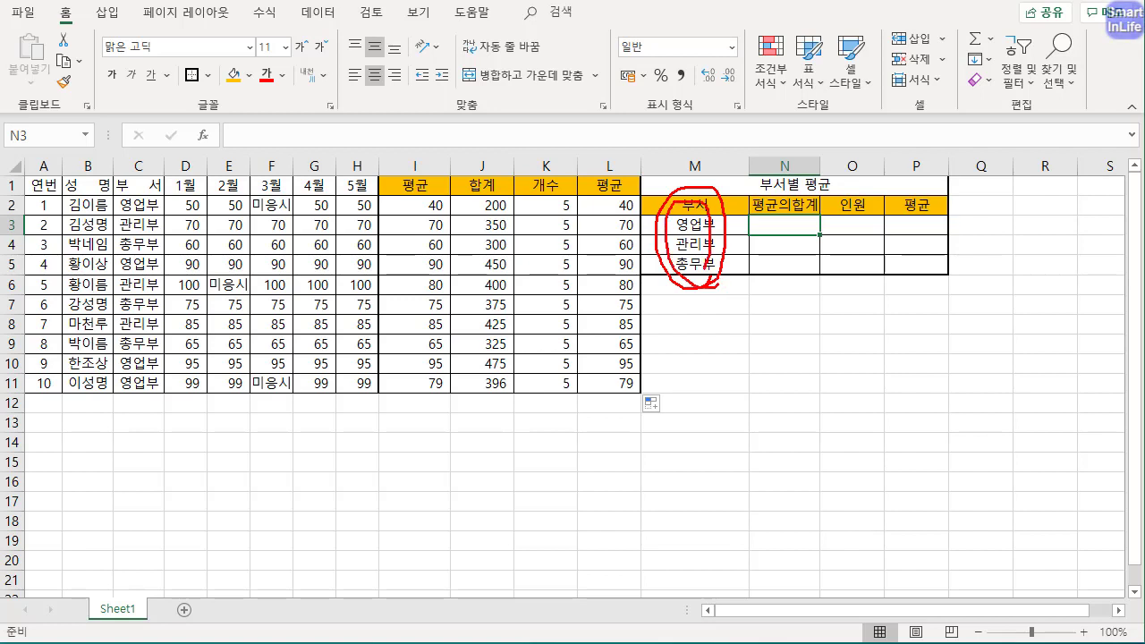
left_click_drag(675, 229, 722, 216)
mouse_move(162, 240)
left_mouse_down()
mouse_move(130, 179)
mouse_move(124, 329)
mouse_move(160, 324)
mouse_move(164, 236)
left_mouse_up()
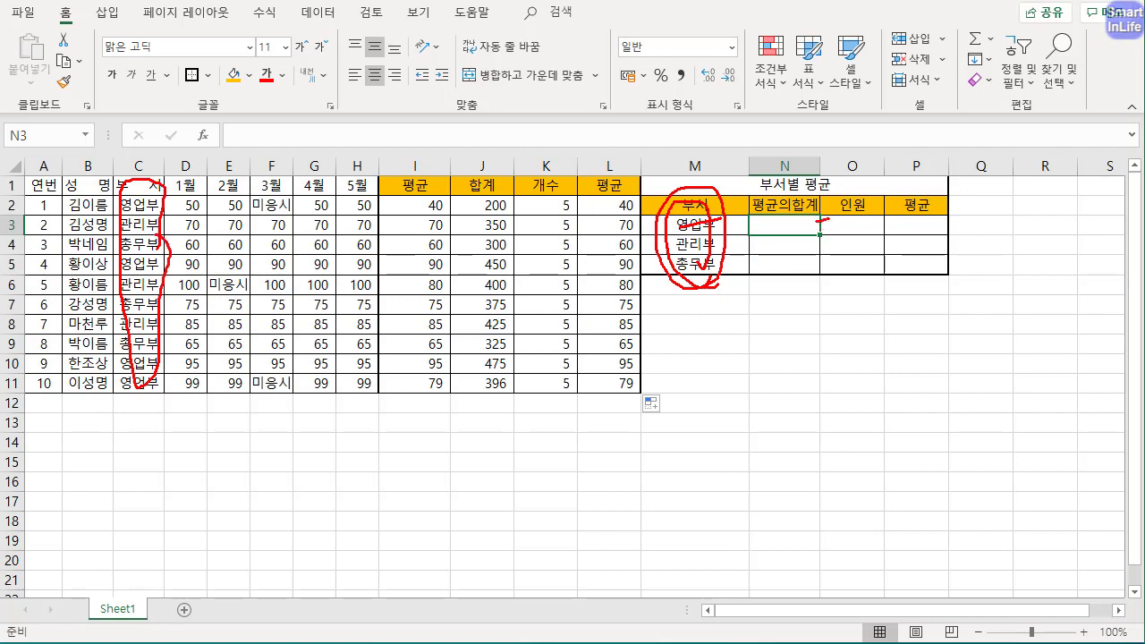
left_click_drag(799, 188, 824, 218)
mouse_move(444, 215)
left_mouse_down()
mouse_move(399, 243)
mouse_move(422, 385)
mouse_move(446, 216)
left_mouse_up()
key("Escape")
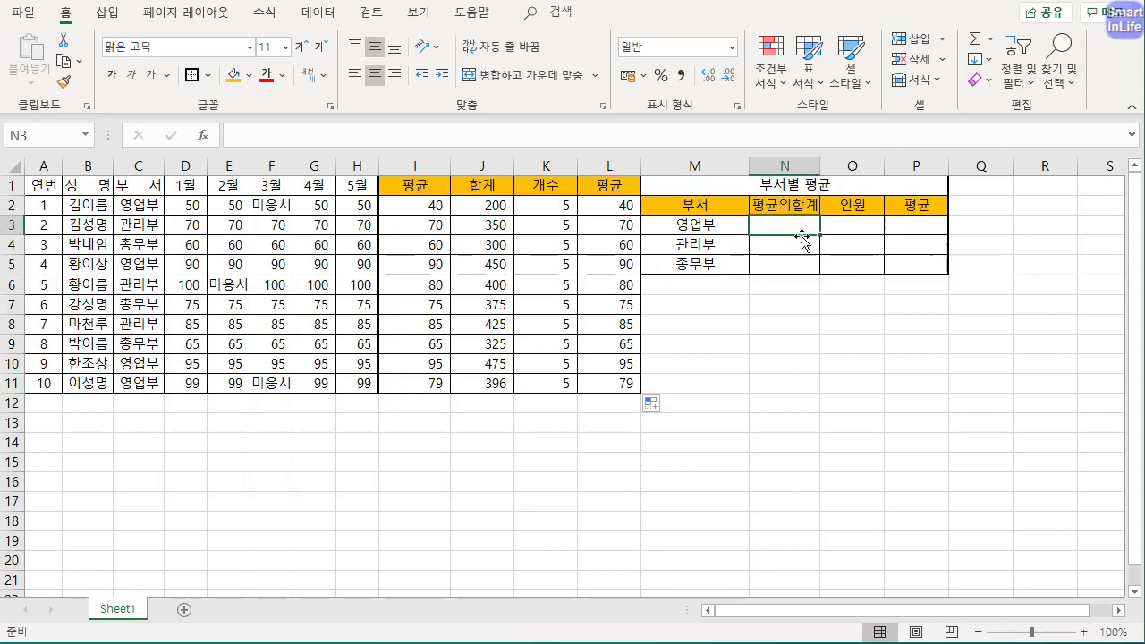
Begin a SUMIFS formula in cell N3 for the 영업부 sum of averages
type("=SUM")
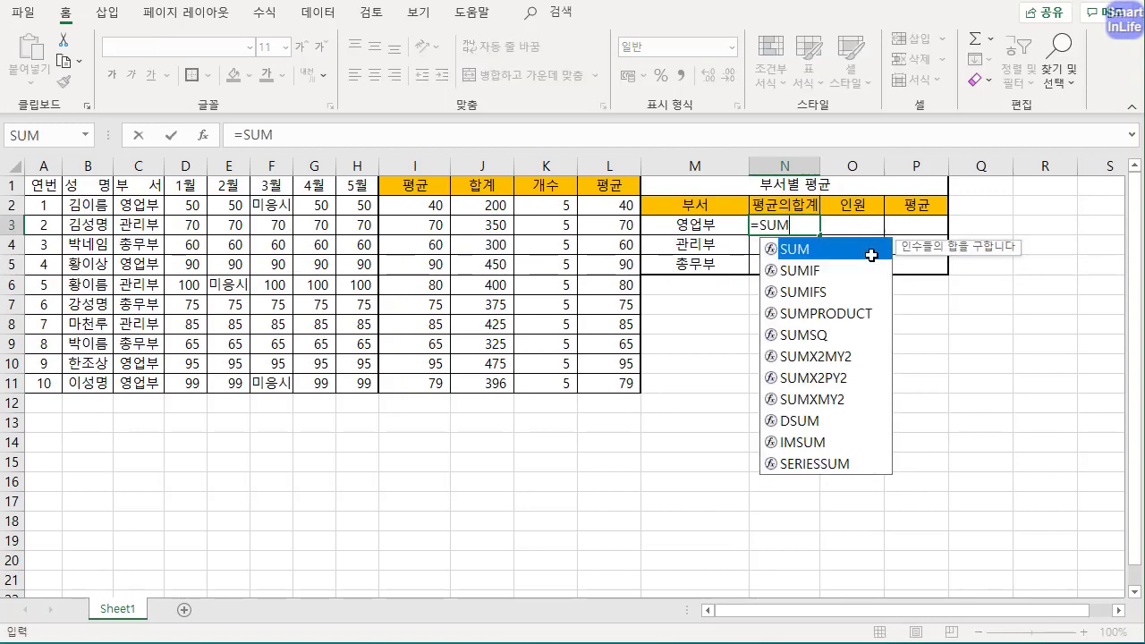
type("(")
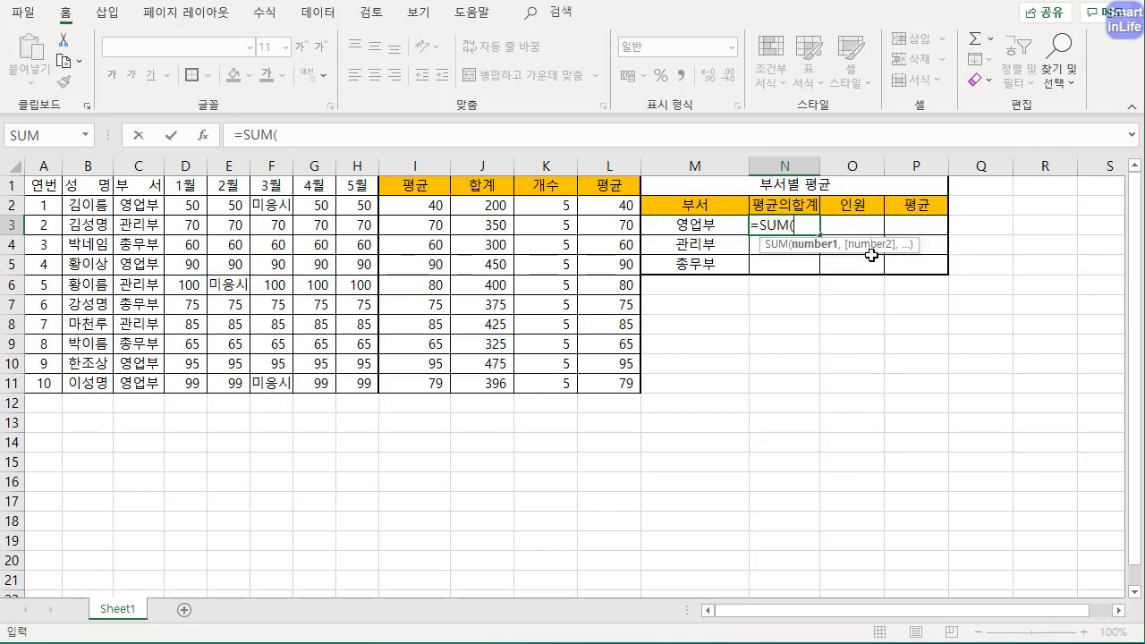
key("BackSpace")
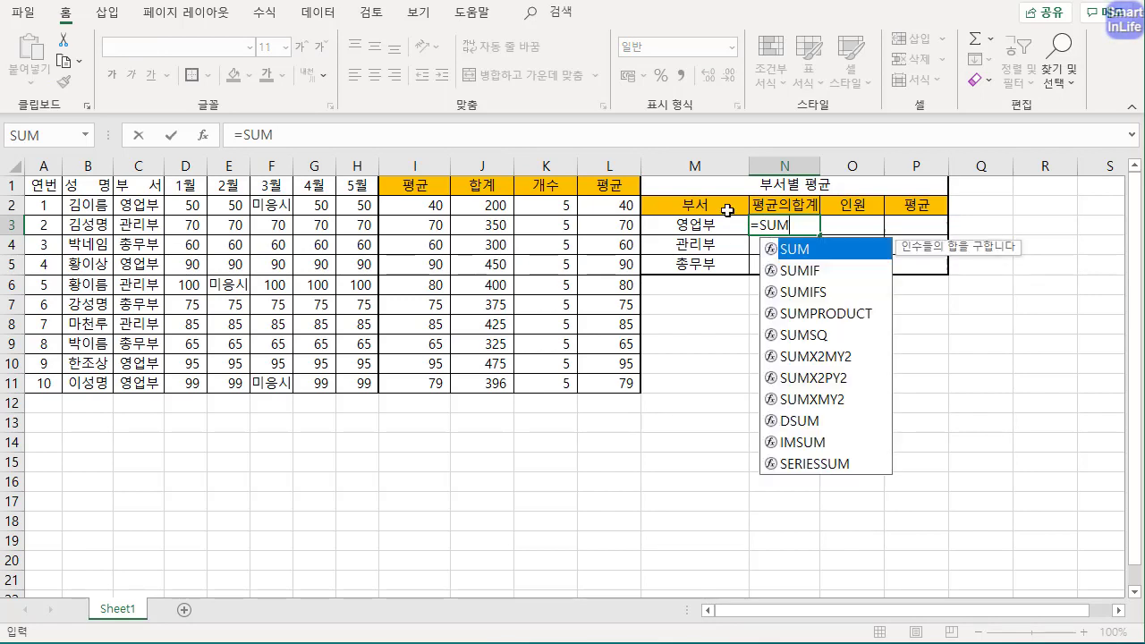
type("IFS")
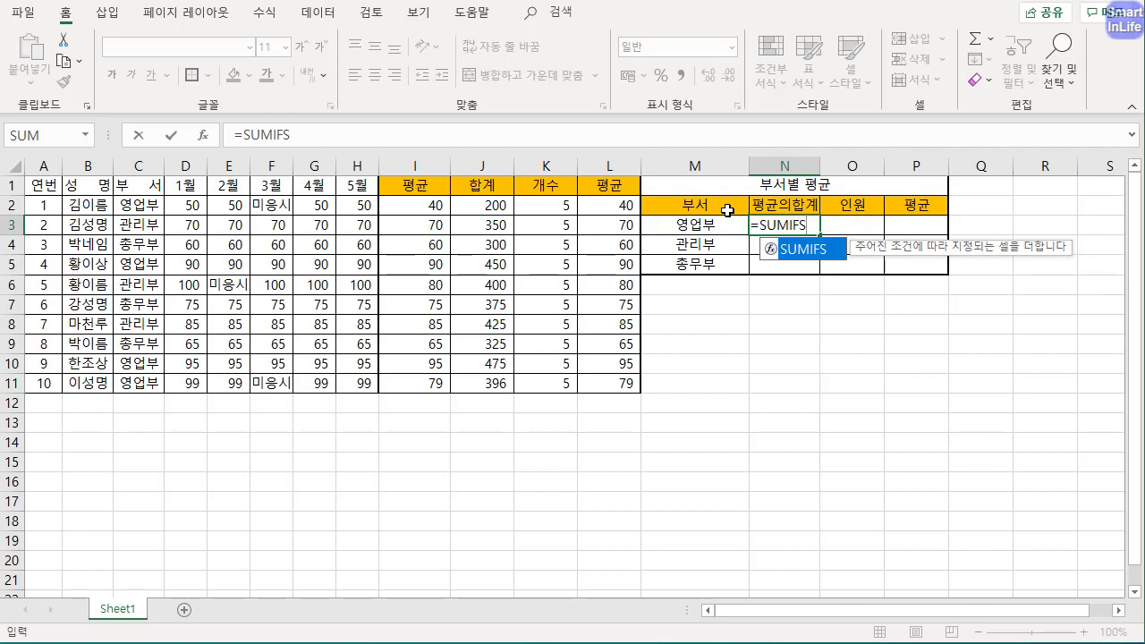
type("(")
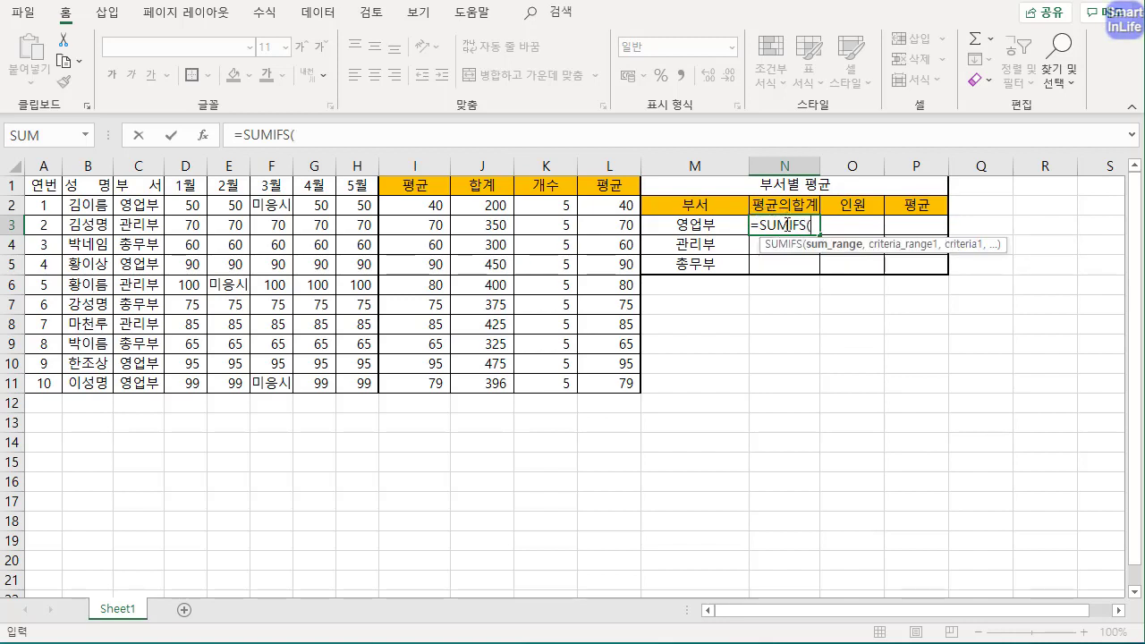
left_click(337, 136)
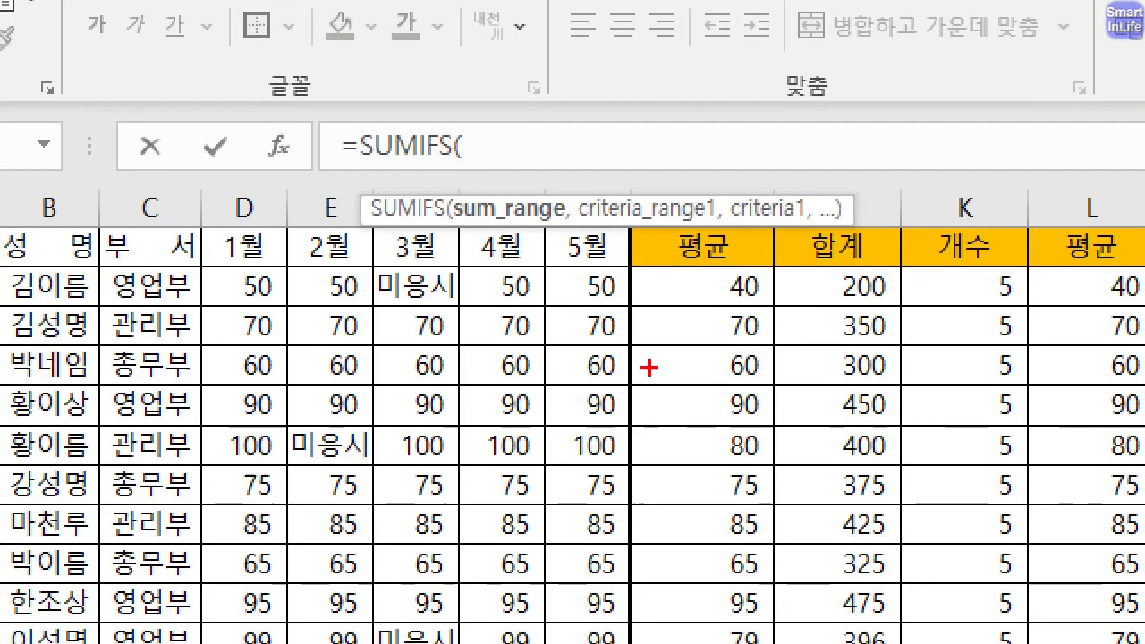
left_click_drag(344, 174, 287, 162)
mouse_move(446, 204)
left_mouse_down()
mouse_move(544, 187)
mouse_move(577, 223)
mouse_move(523, 230)
left_mouse_up()
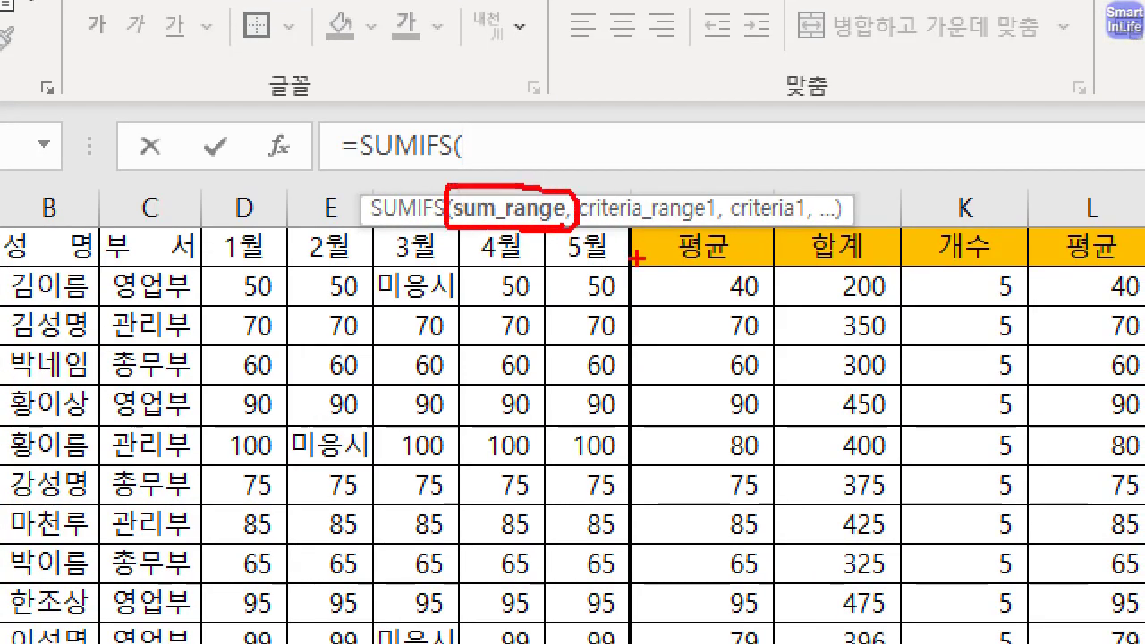
mouse_move(689, 283)
left_mouse_down()
mouse_move(769, 270)
mouse_move(664, 643)
mouse_move(767, 456)
mouse_move(762, 273)
left_mouse_up()
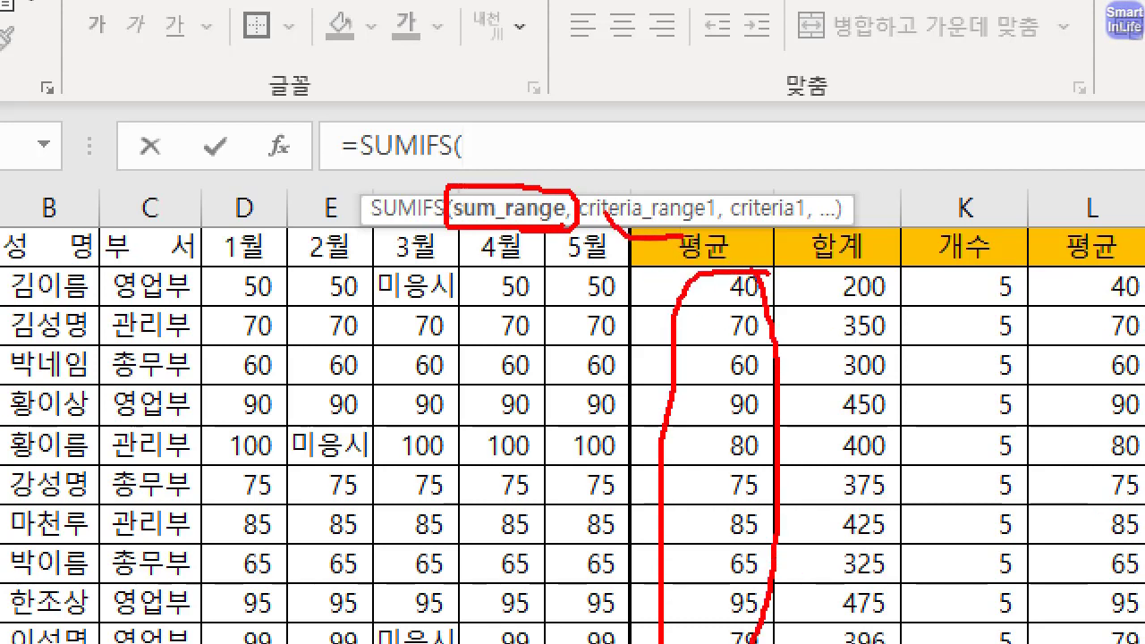
left_click_drag(605, 211, 631, 236)
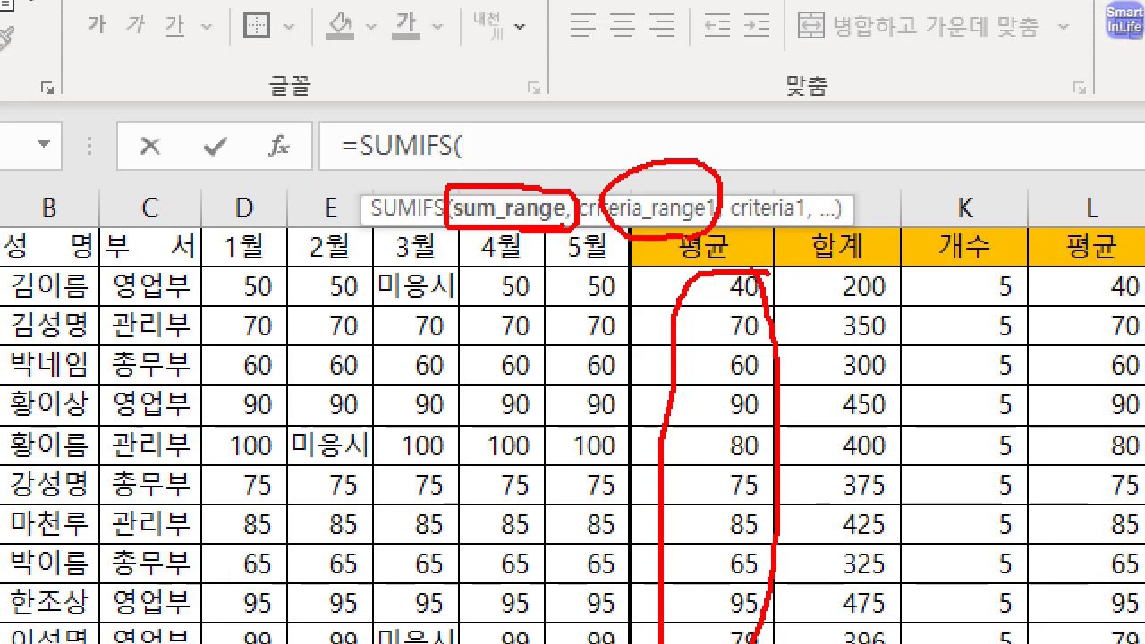
left_click_drag(111, 230, 108, 642)
mouse_move(230, 576)
left_mouse_down()
mouse_move(216, 643)
mouse_move(117, 234)
mouse_move(109, 258)
left_mouse_up()
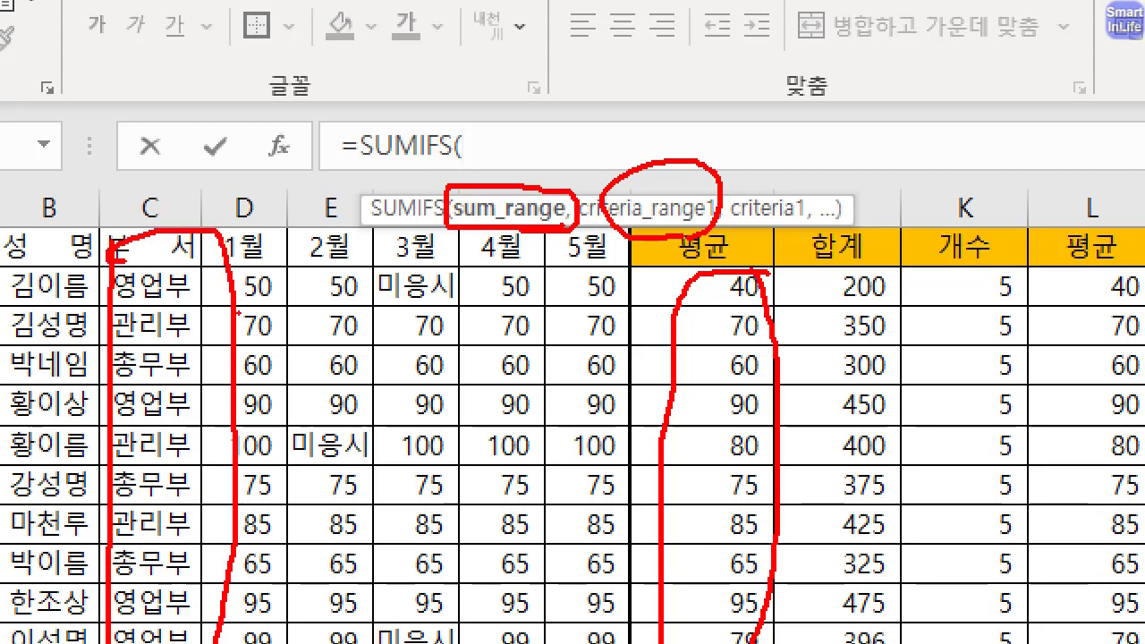
mouse_move(235, 309)
left_mouse_down()
mouse_move(631, 170)
mouse_move(639, 190)
mouse_move(672, 164)
left_mouse_up()
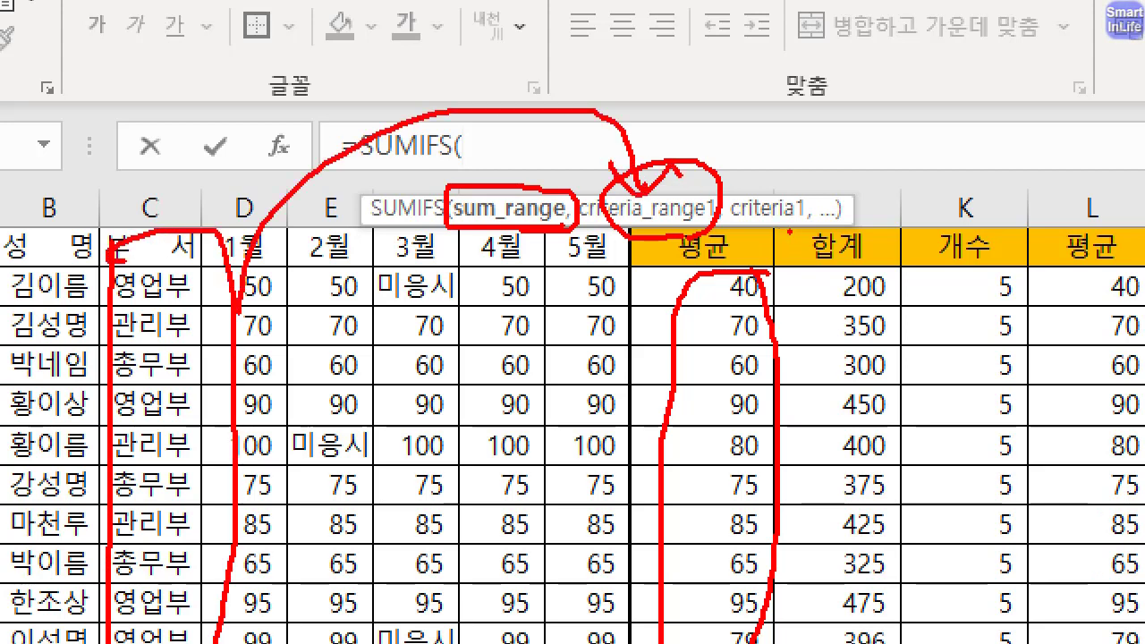
mouse_move(787, 234)
left_mouse_down()
mouse_move(726, 193)
mouse_move(785, 236)
left_mouse_up()
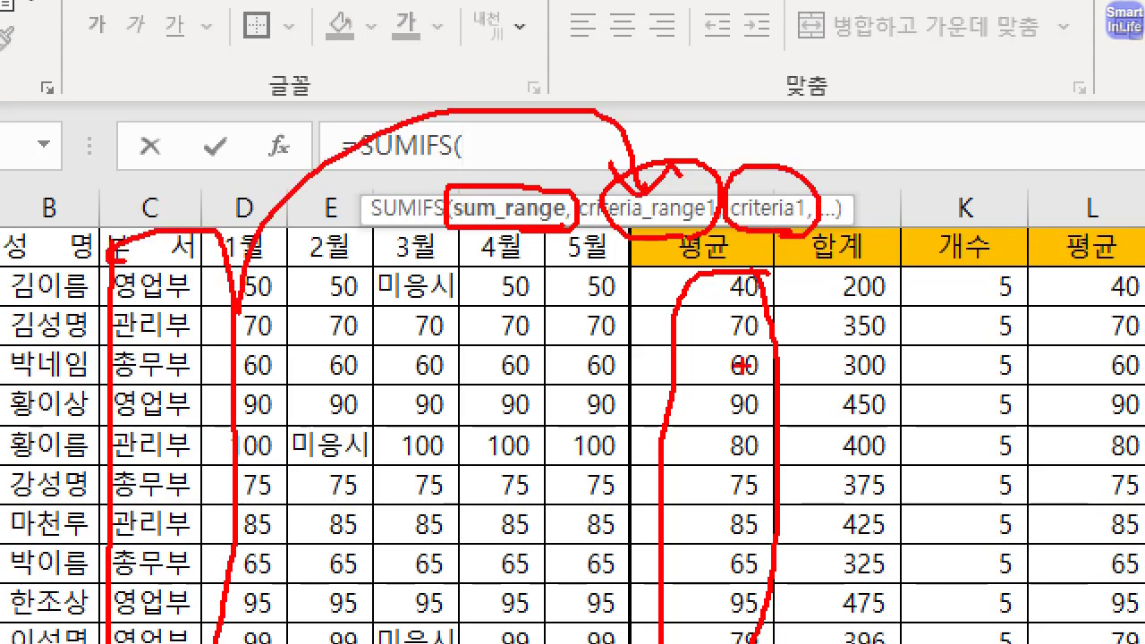
key("Escape")
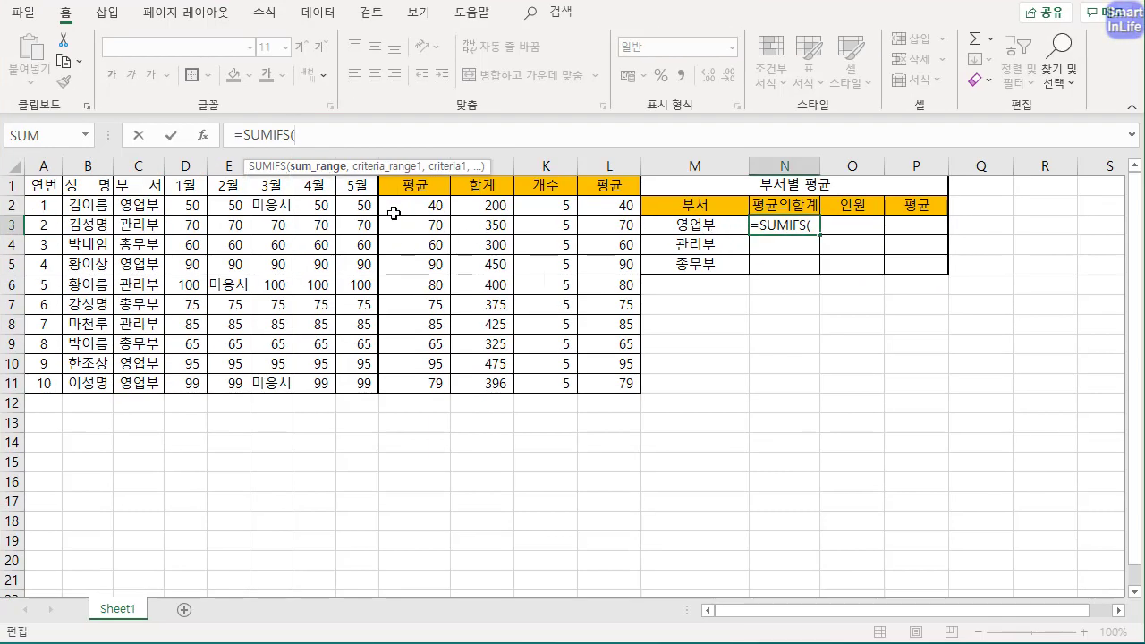
Set I2:I11 as the sum range and C2:C11 as the criteria range of the SUMIFS formula in N3
left_click_drag(416, 207, 440, 391)
type(",")
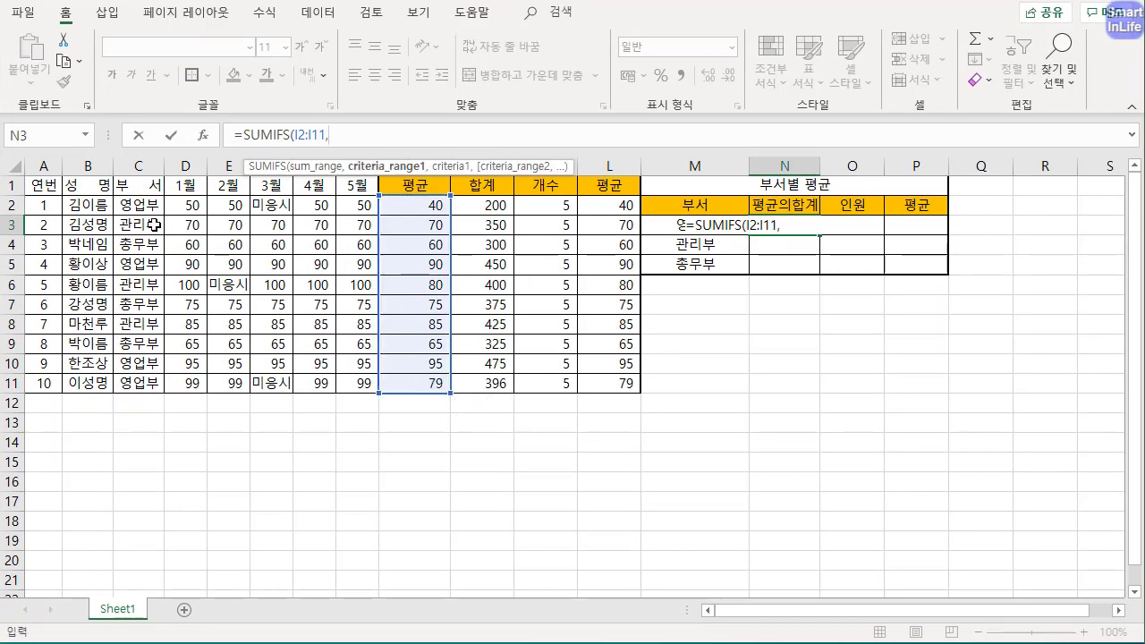
left_click_drag(140, 204, 143, 383)
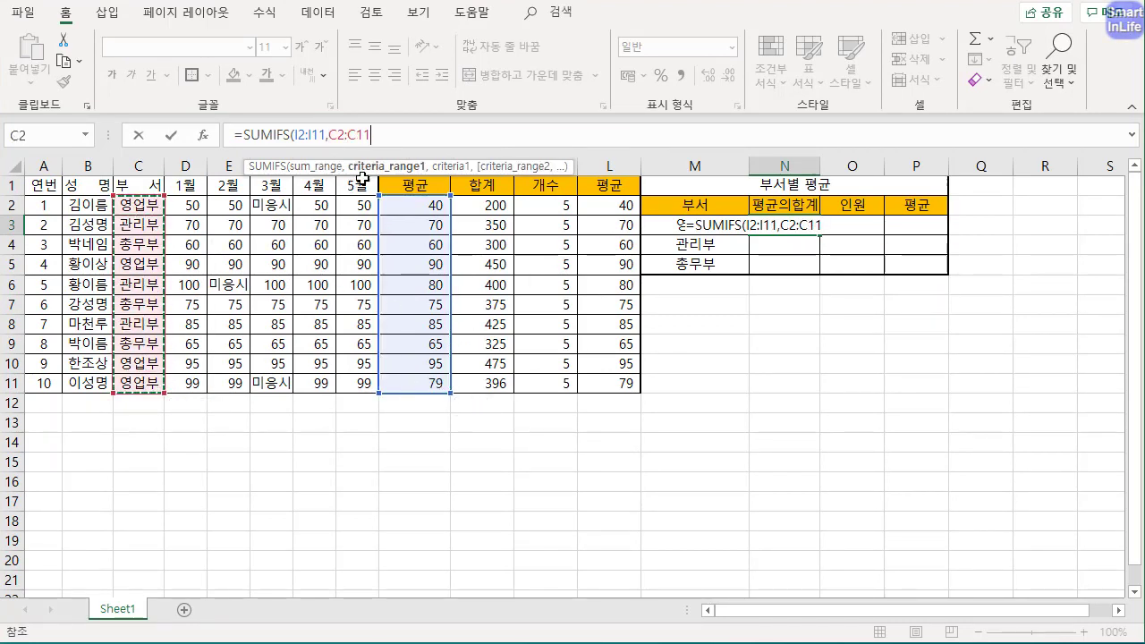
type(",")
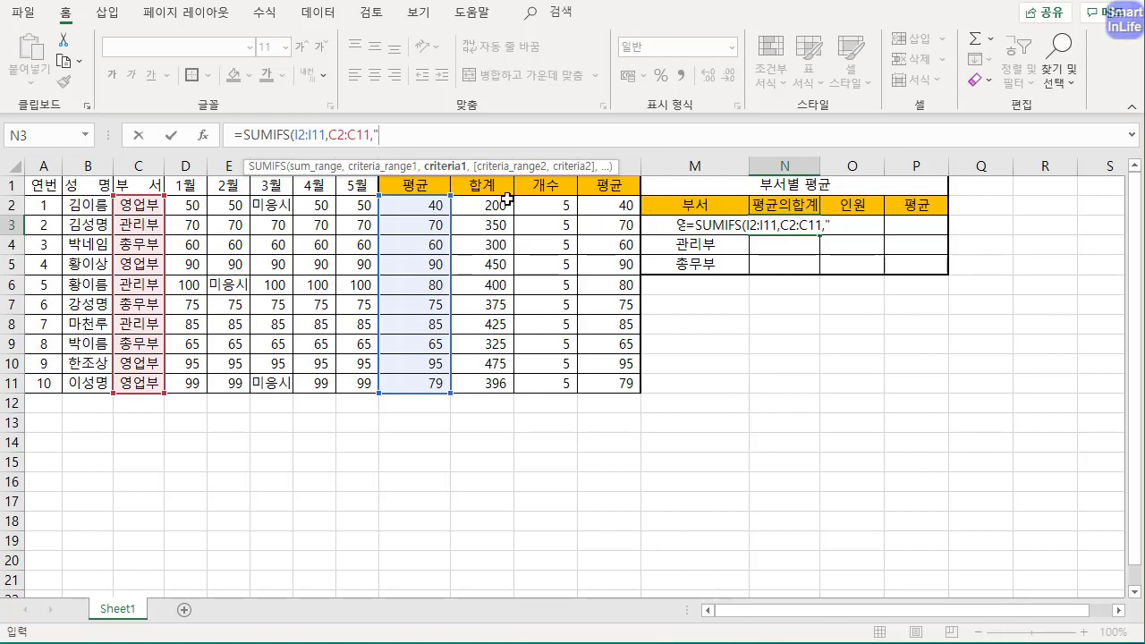
type("\"영업ㅂ")
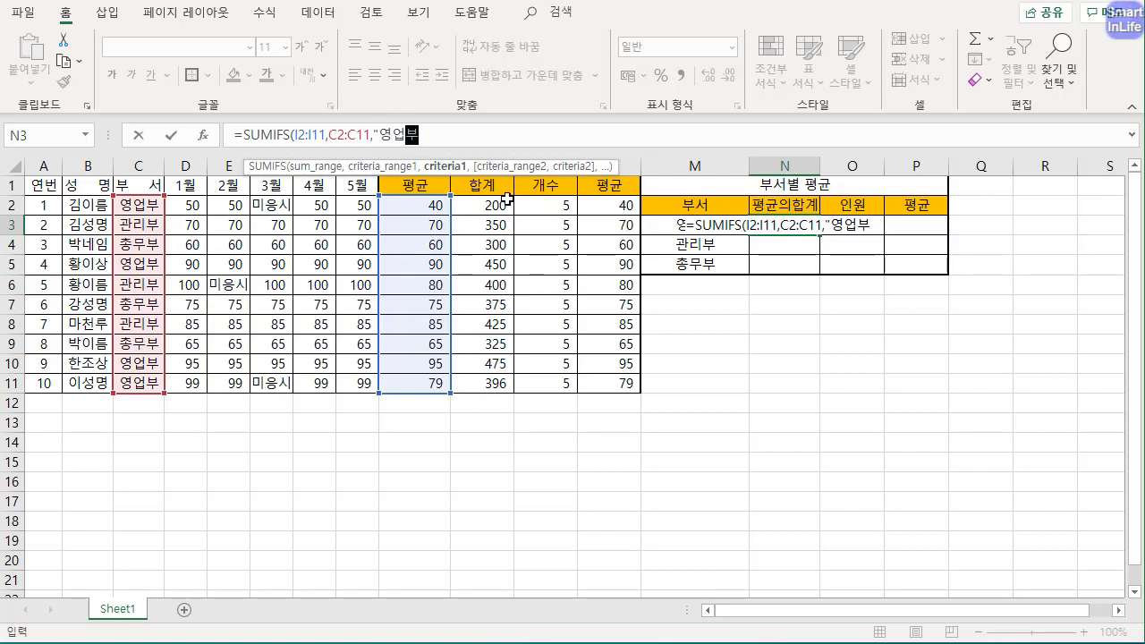
type("\"")
key("BackSpace")
key("BackSpace")
key("BackSpace")
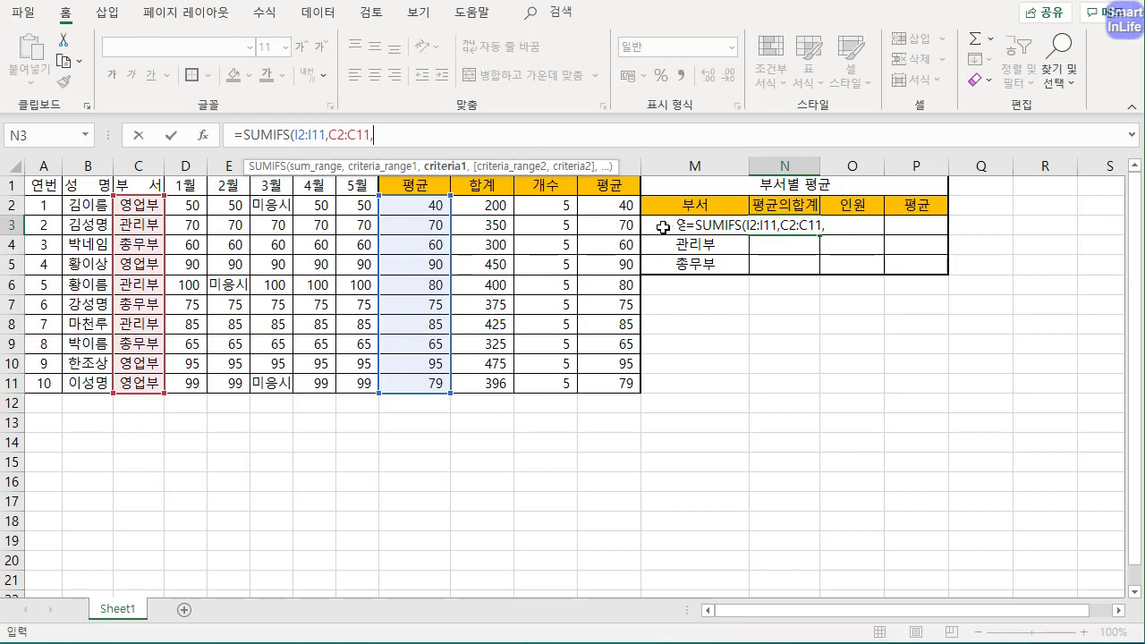
Use cell M3 as the criterion and complete the N3 formula as =SUMIFS(I2:I11,C2:C11,M3)
left_click(663, 227)
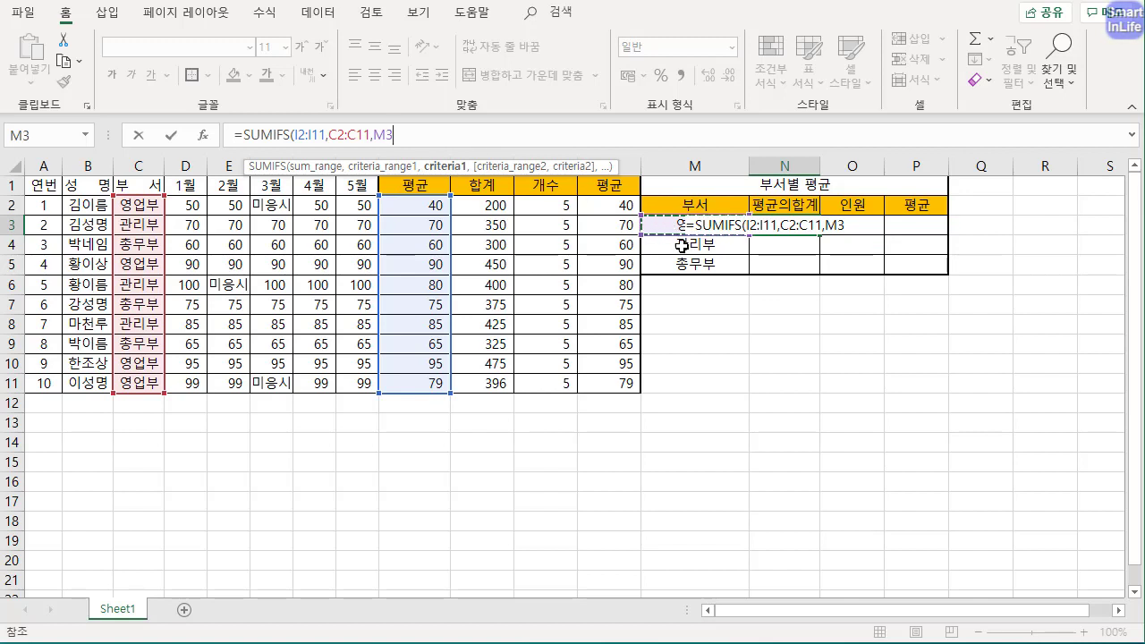
type(")")
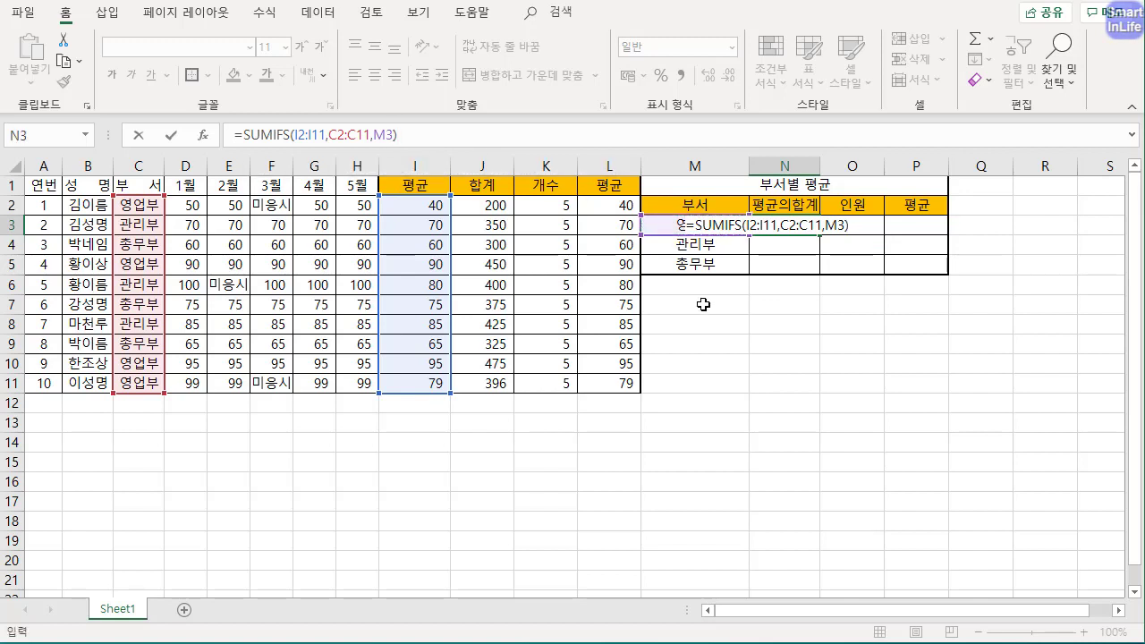
key("Return")
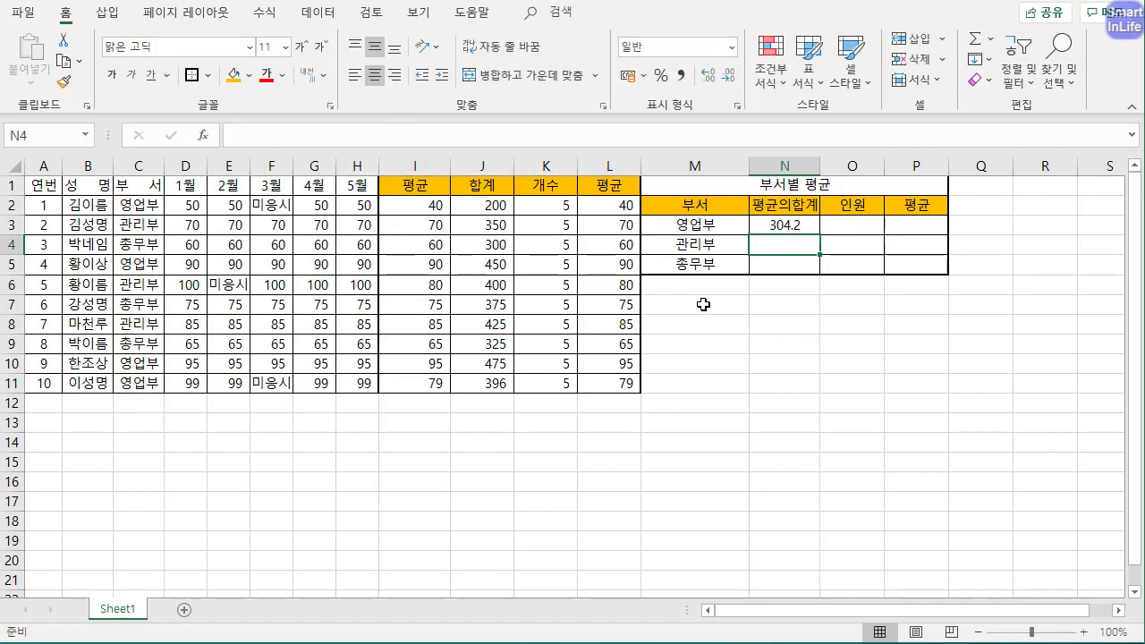
Review the SUMIFS formula in N3 and its criterion cell M3, and try copying the formula down to N4
left_click(776, 227)
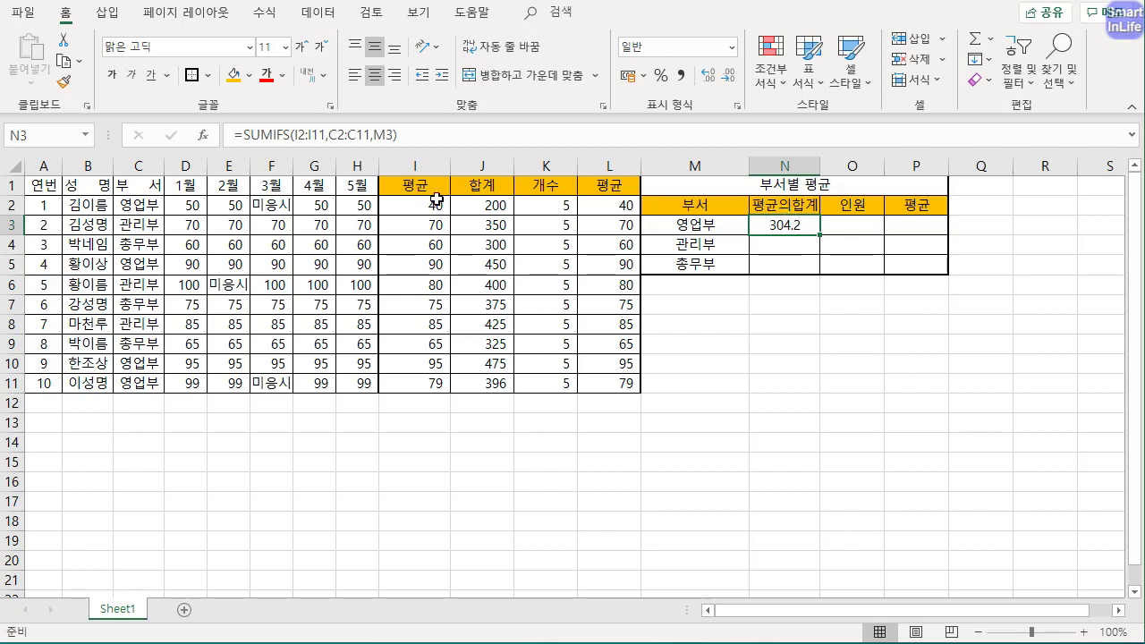
left_click(718, 228)
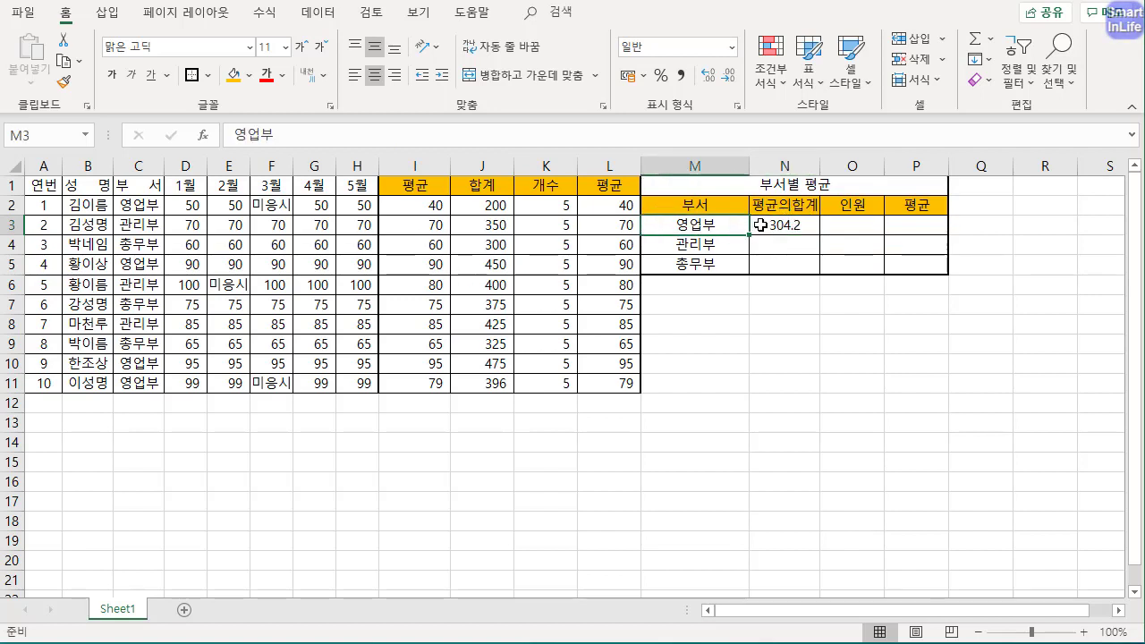
left_click(771, 226)
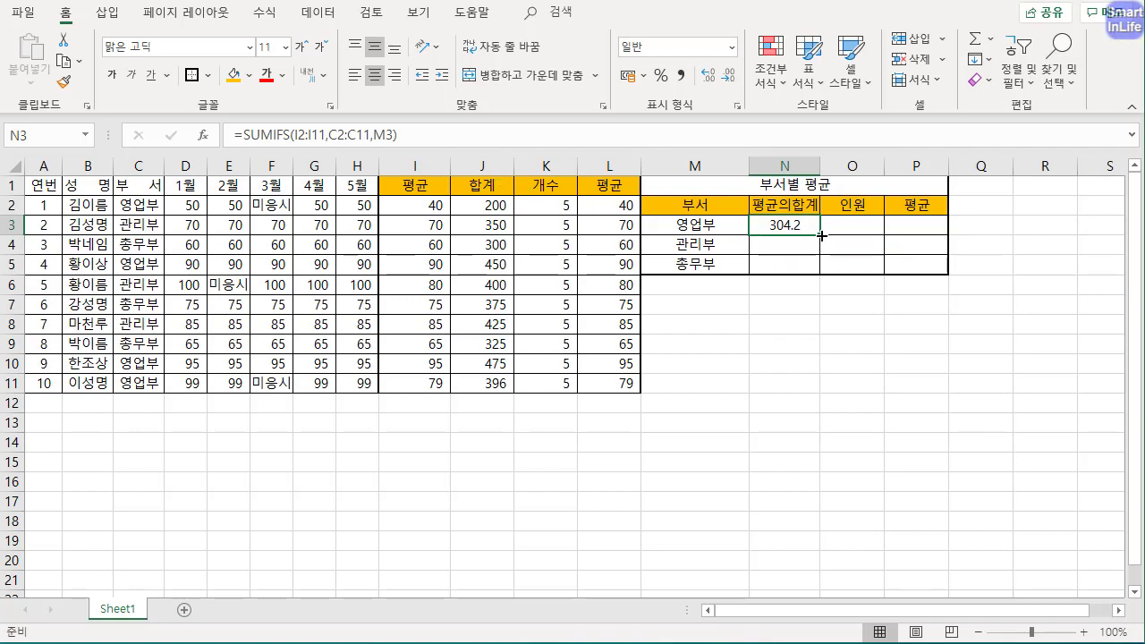
mouse_move(820, 235)
left_mouse_down()
mouse_move(820, 256)
mouse_move(810, 243)
left_mouse_up()
double_click(811, 243)
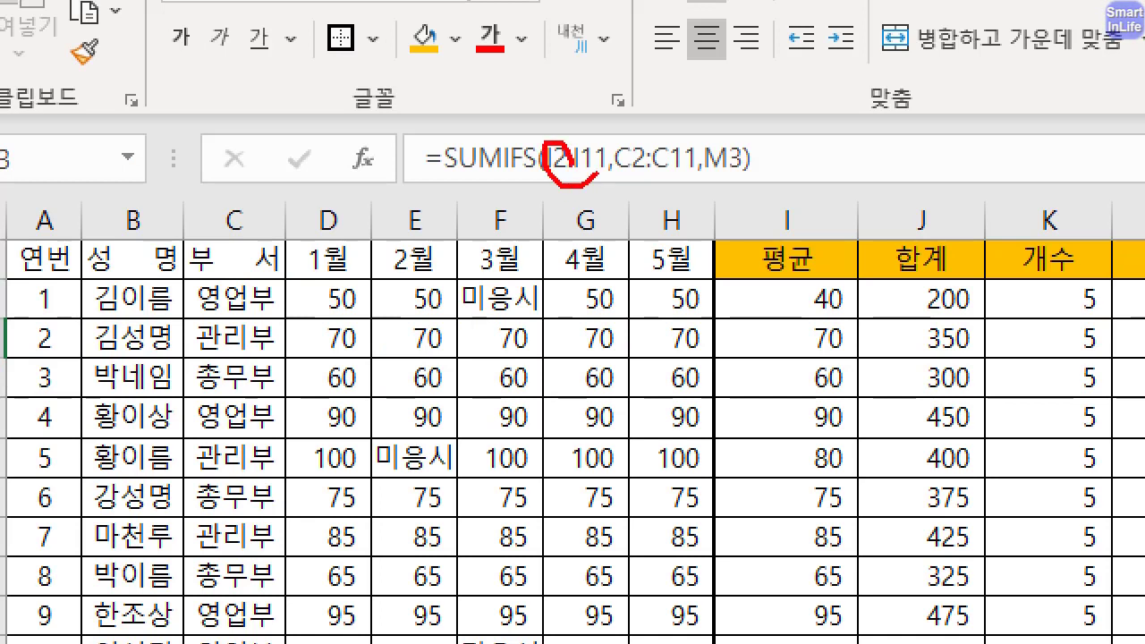
left_click_drag(649, 137, 658, 145)
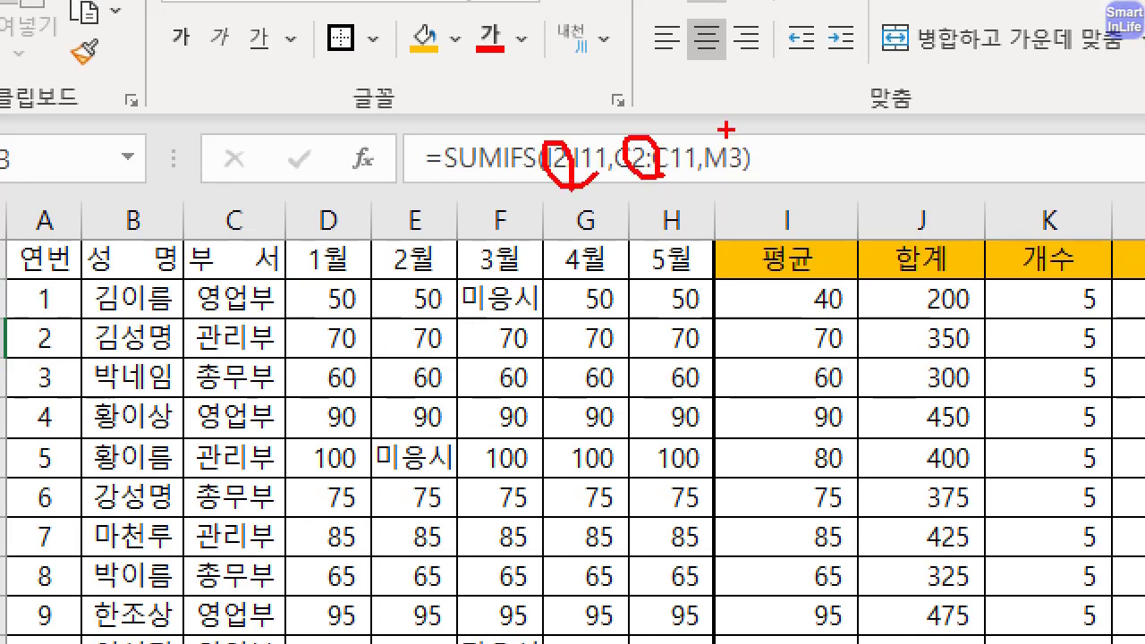
left_click_drag(727, 134, 770, 117)
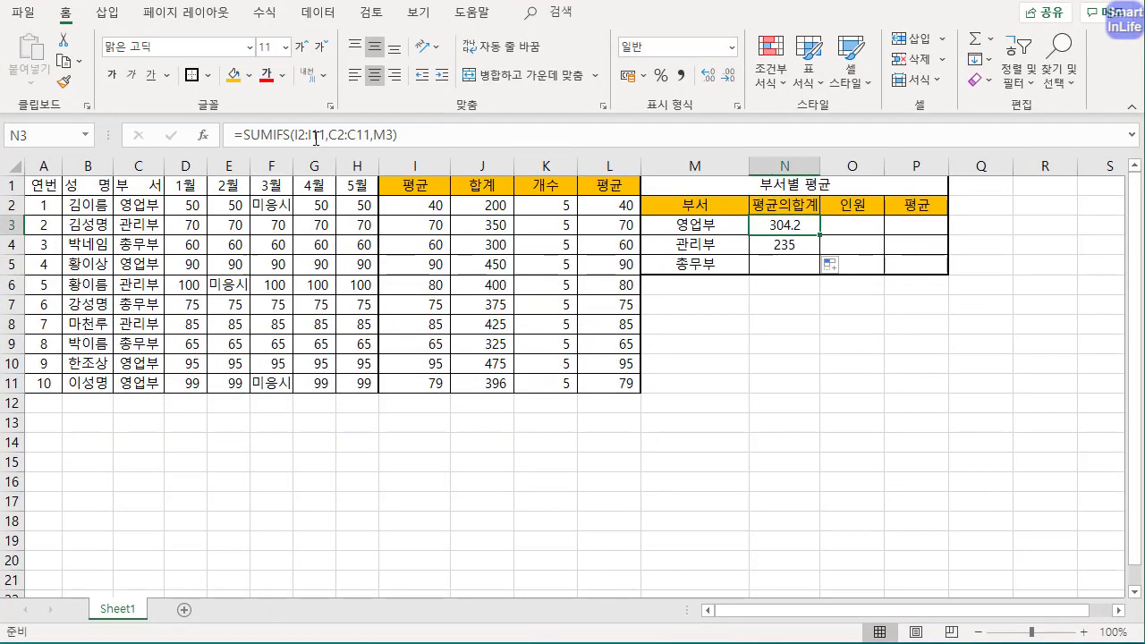
Make both ranges in the N3 formula absolute, giving =SUMIFS($I$2:$I$11,$C$2:$C$11,M3)
left_click(310, 135)
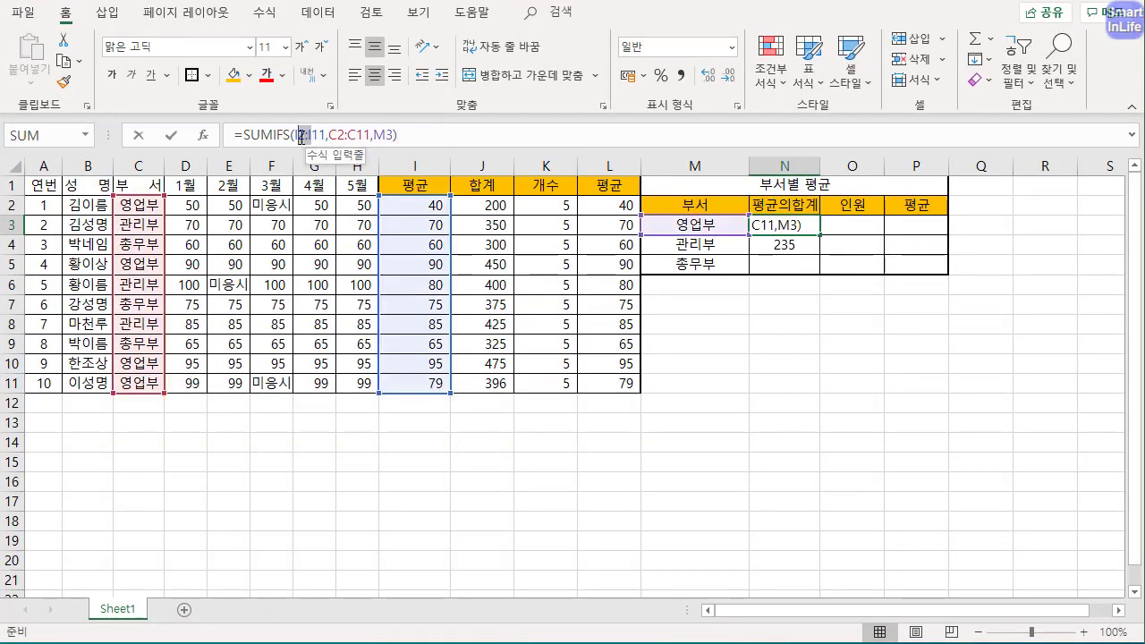
left_click(303, 135)
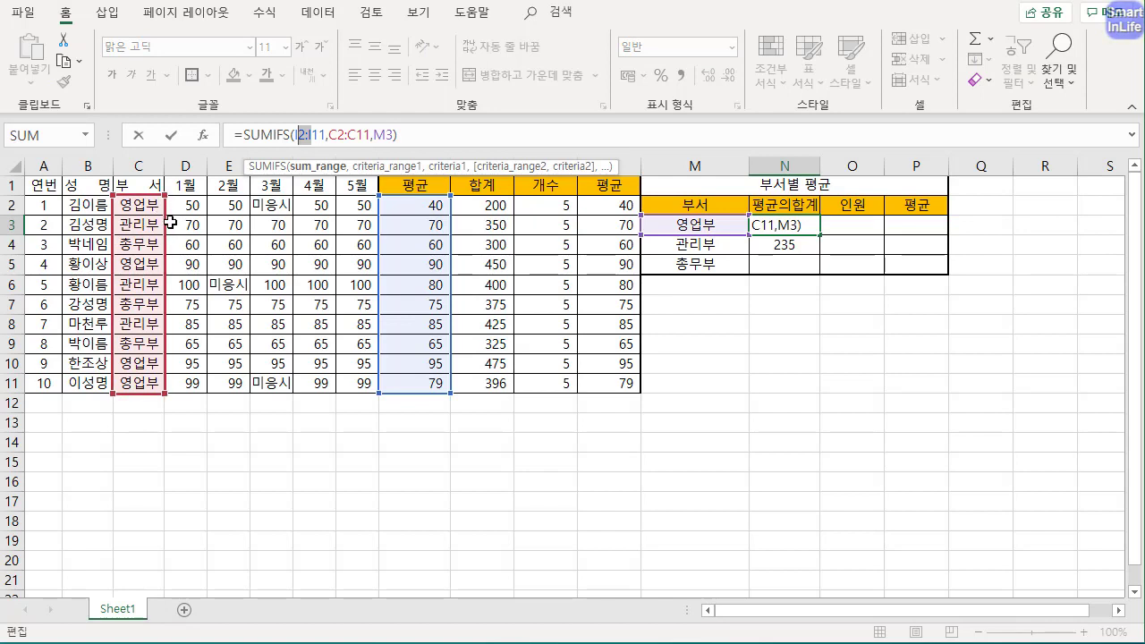
key("F4")
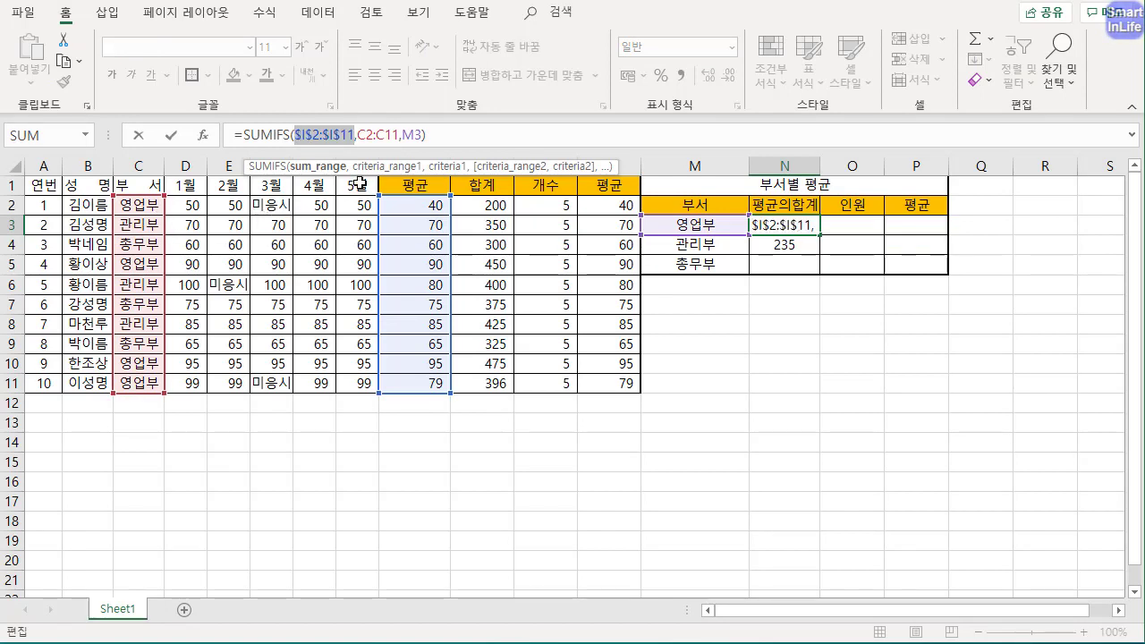
left_click(375, 135)
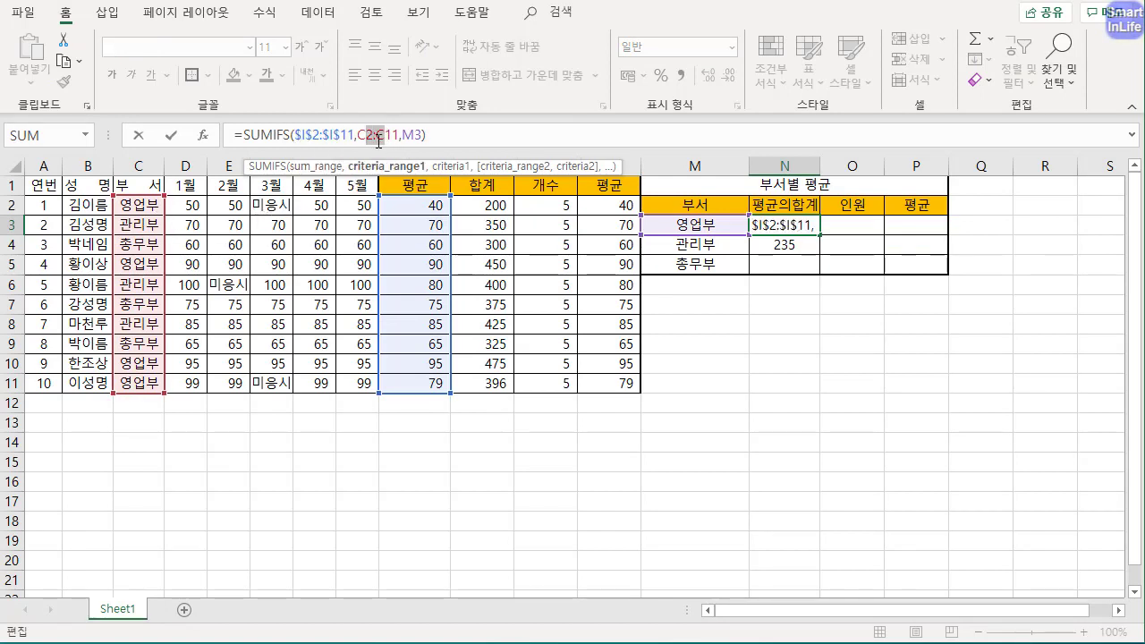
key("F4")
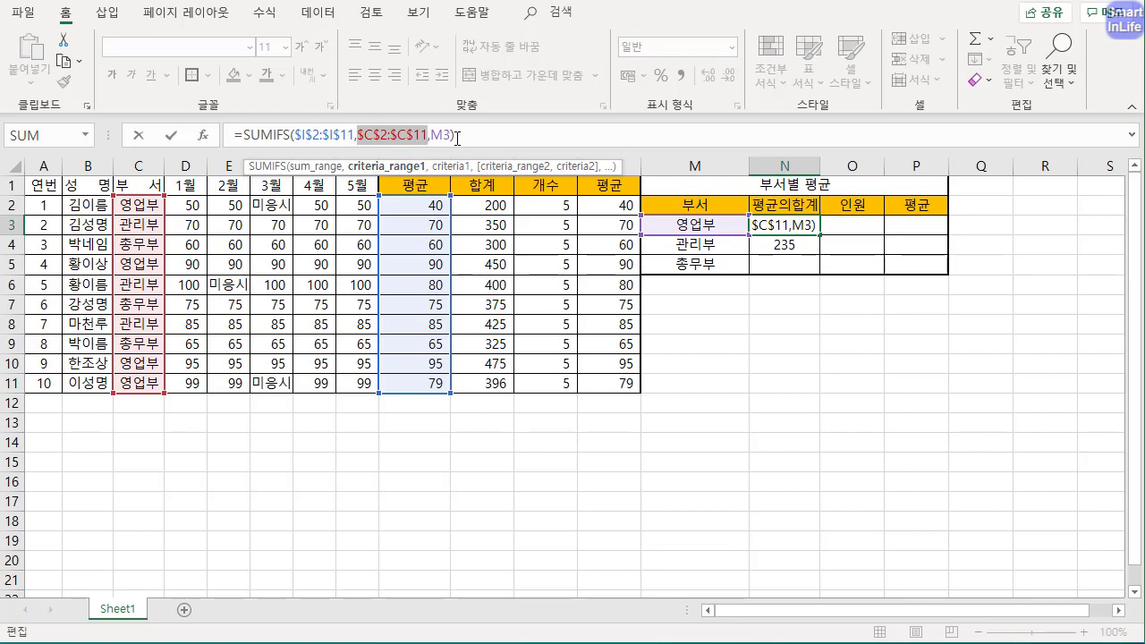
left_click(467, 136)
key("Return")
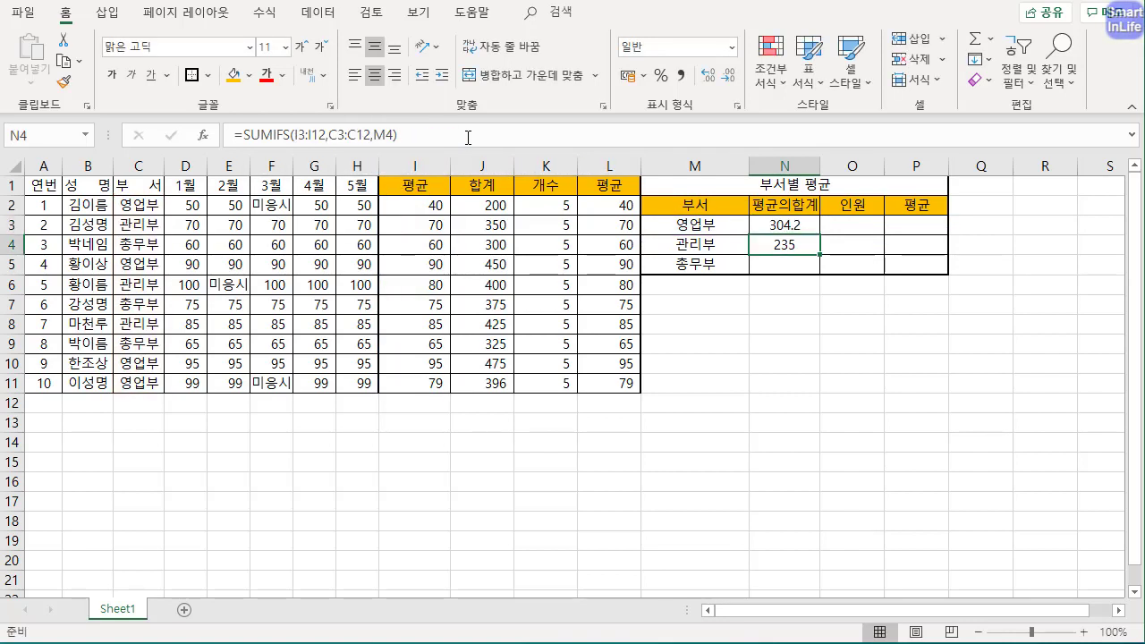
Copy the SUMIFS formula from N3 down through N5 for 관리부 and 총무부
left_click(795, 230)
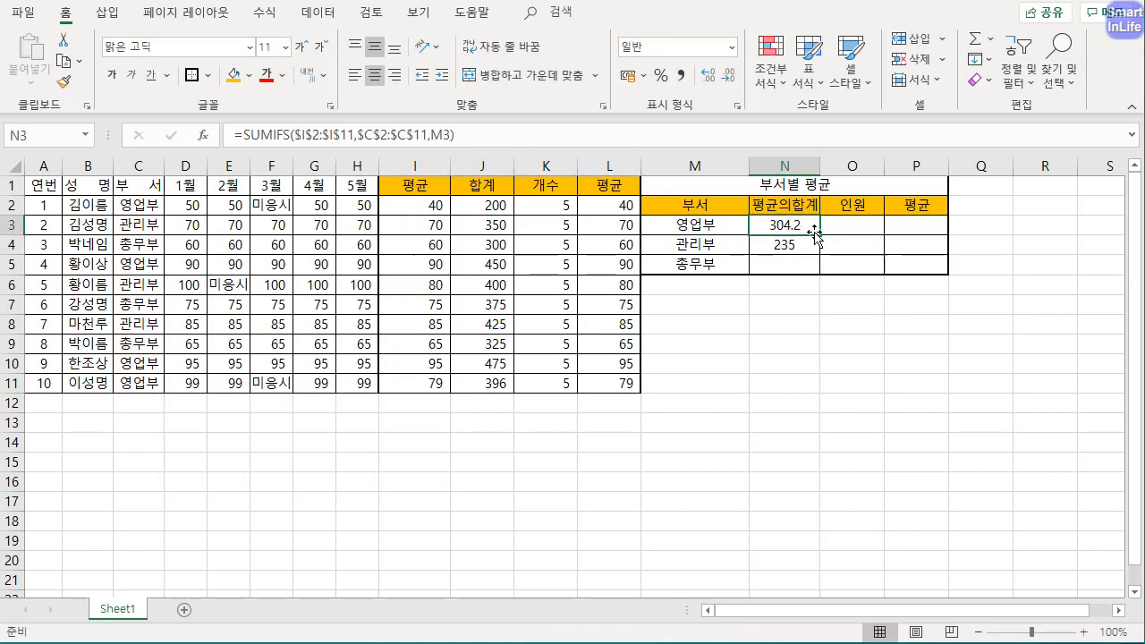
left_click_drag(819, 234, 813, 272)
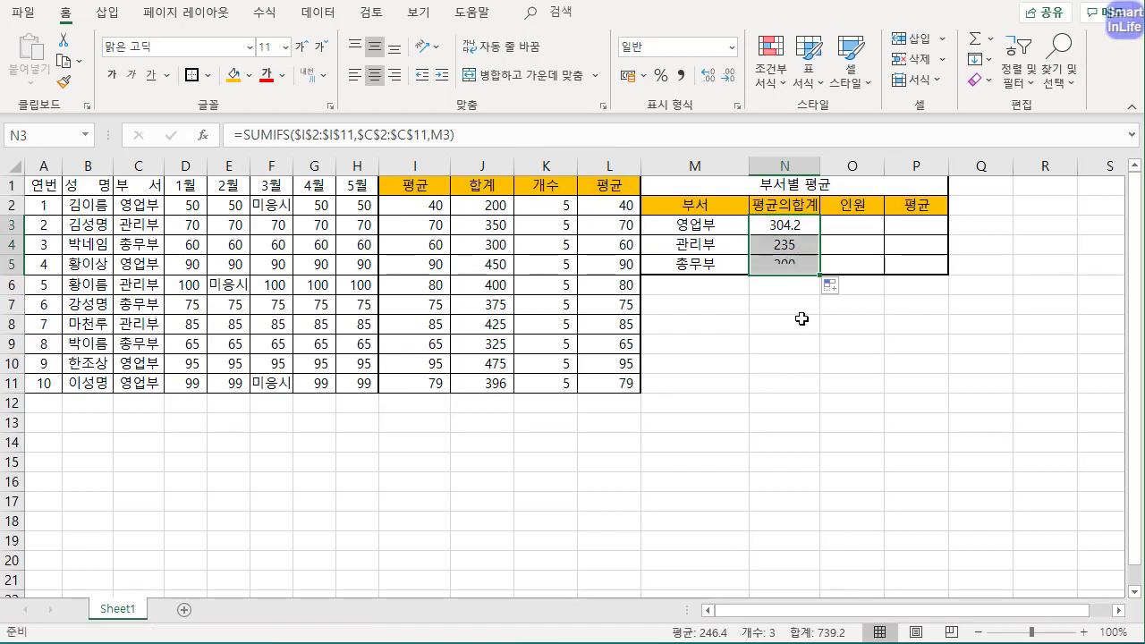
Examine the copied SUMIFS formula in N5 and its criterion cell M5, leaving the formula unedited
double_click(790, 265)
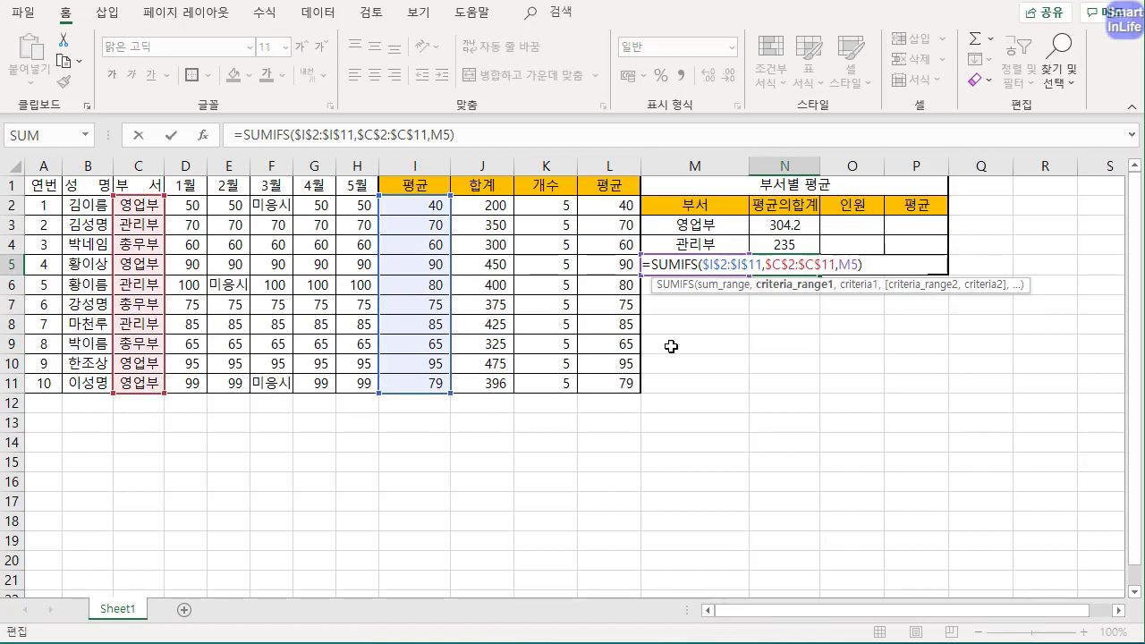
key("Escape")
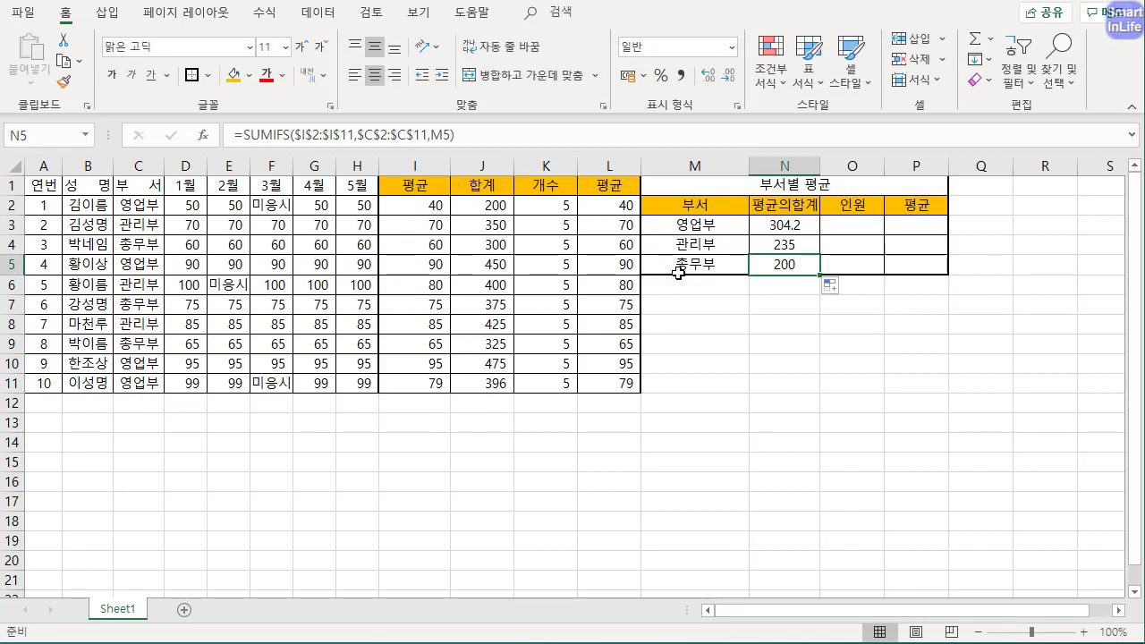
left_click(680, 265)
double_click(785, 266)
left_click_drag(714, 281, 669, 281)
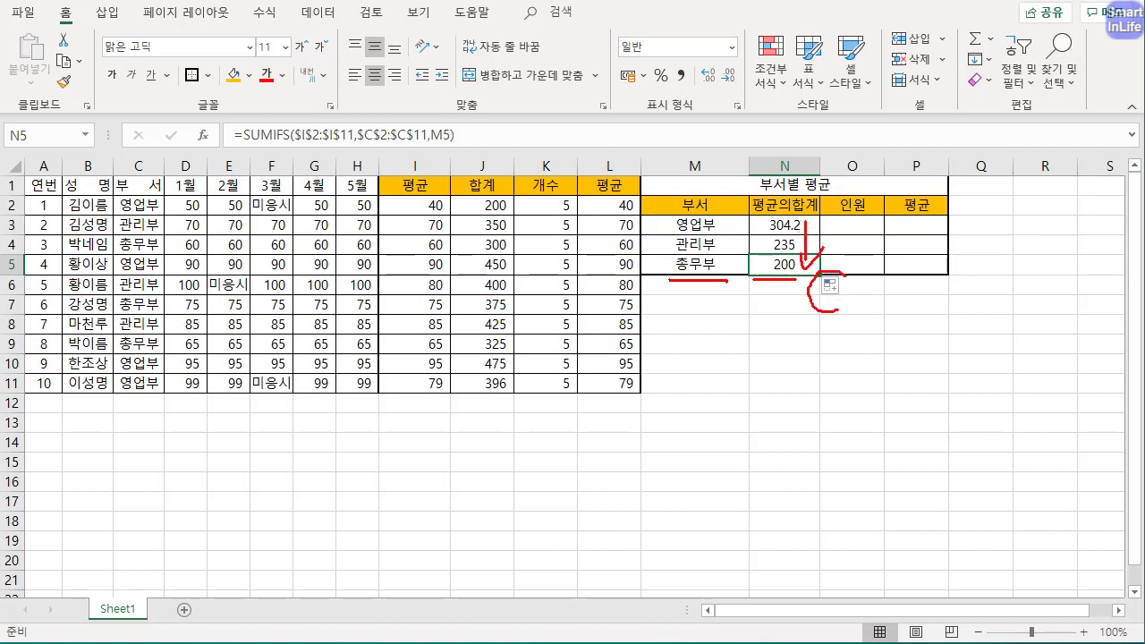
key("Escape")
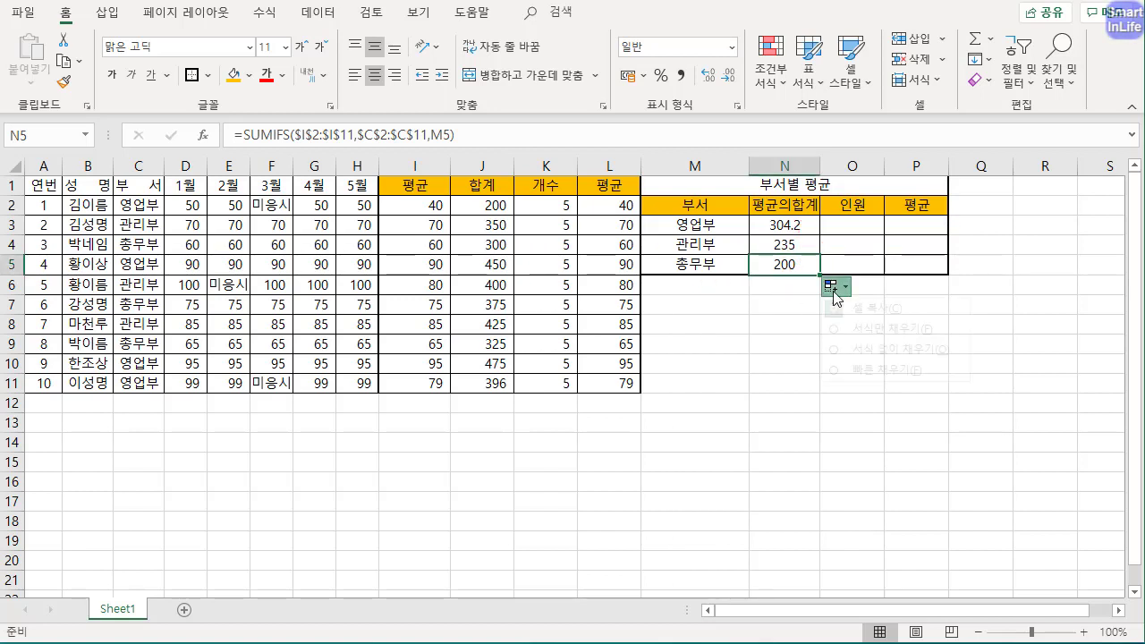
Apply the fill-without-formatting option (서식 없이 채우기) to the SUMIFS formulas copied down to N5
left_click(833, 286)
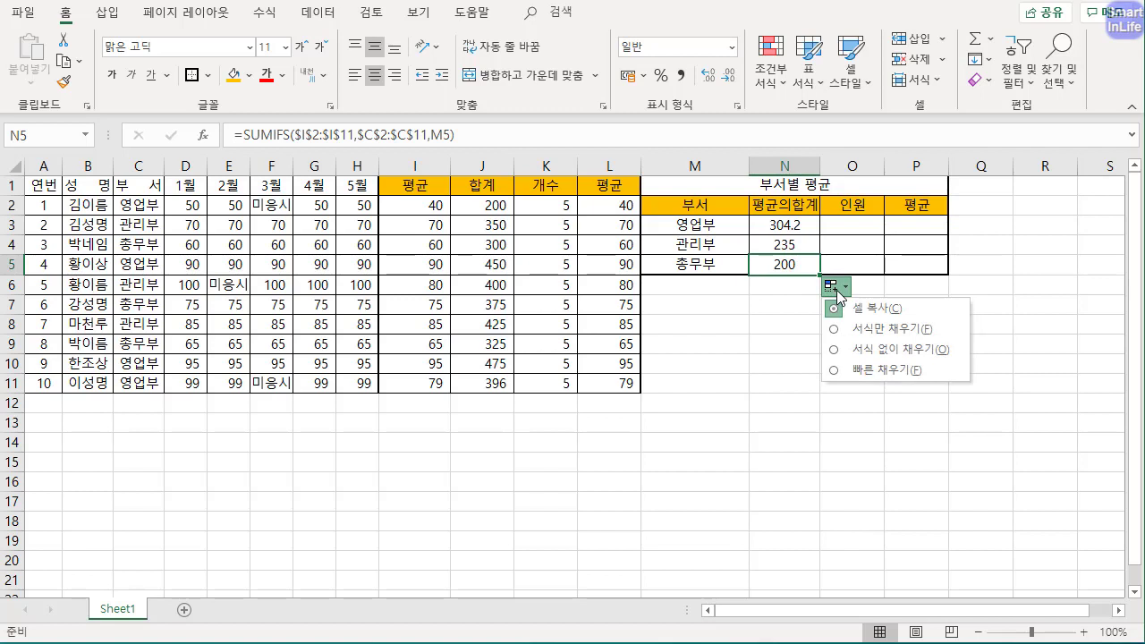
left_click(864, 353)
left_click(777, 325)
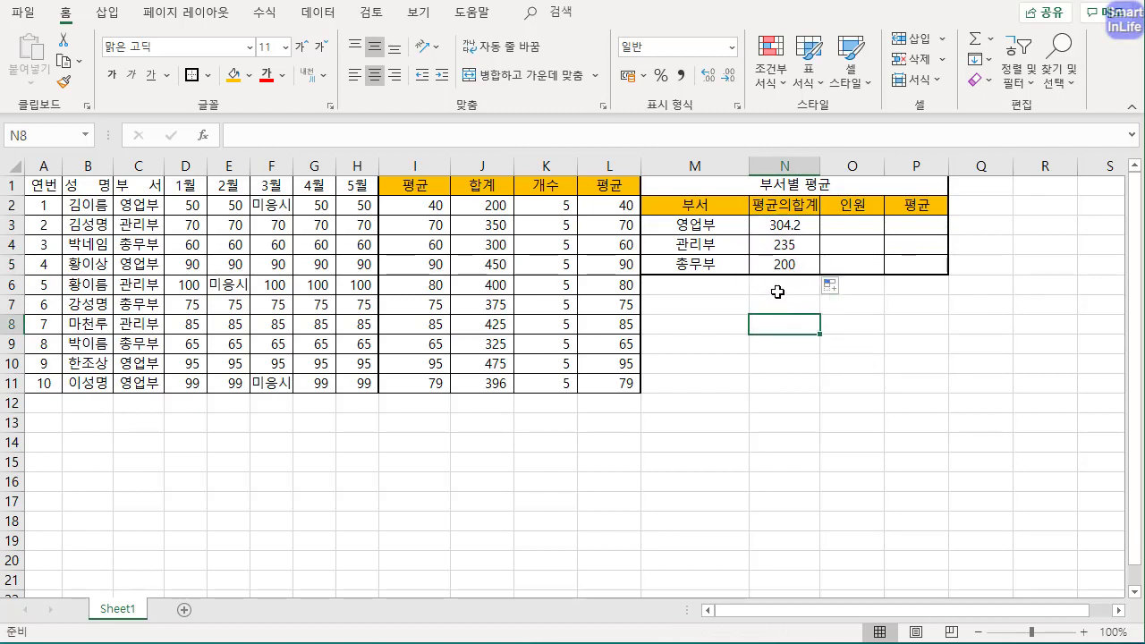
left_click(783, 308)
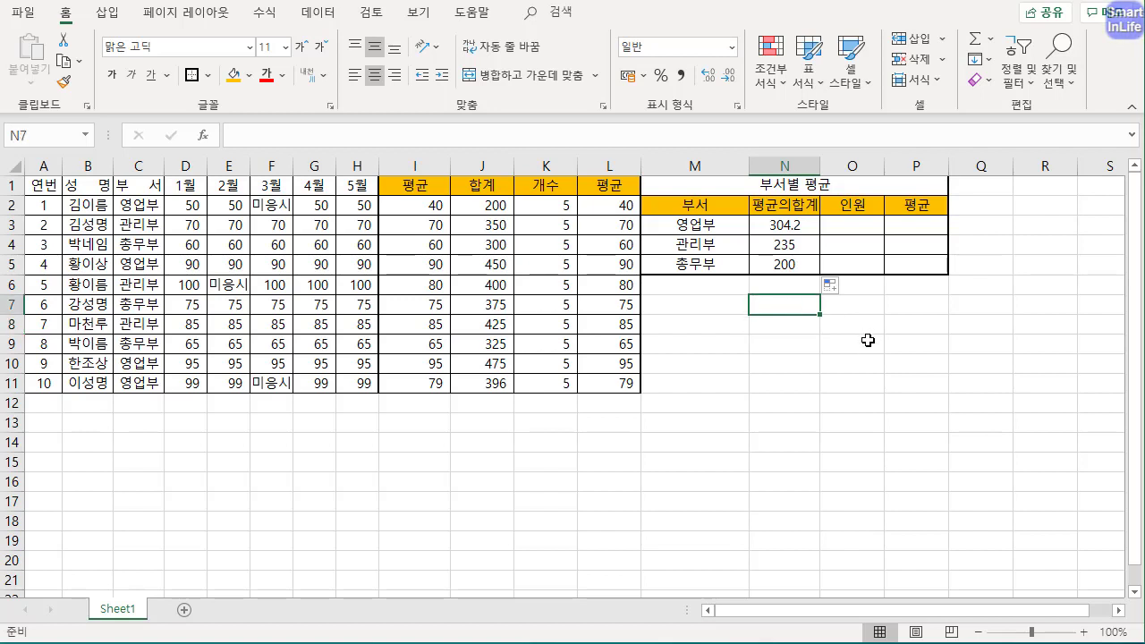
Start a COUNTIFS formula in O3 for the headcount (인원) of 영업부
left_click(853, 226)
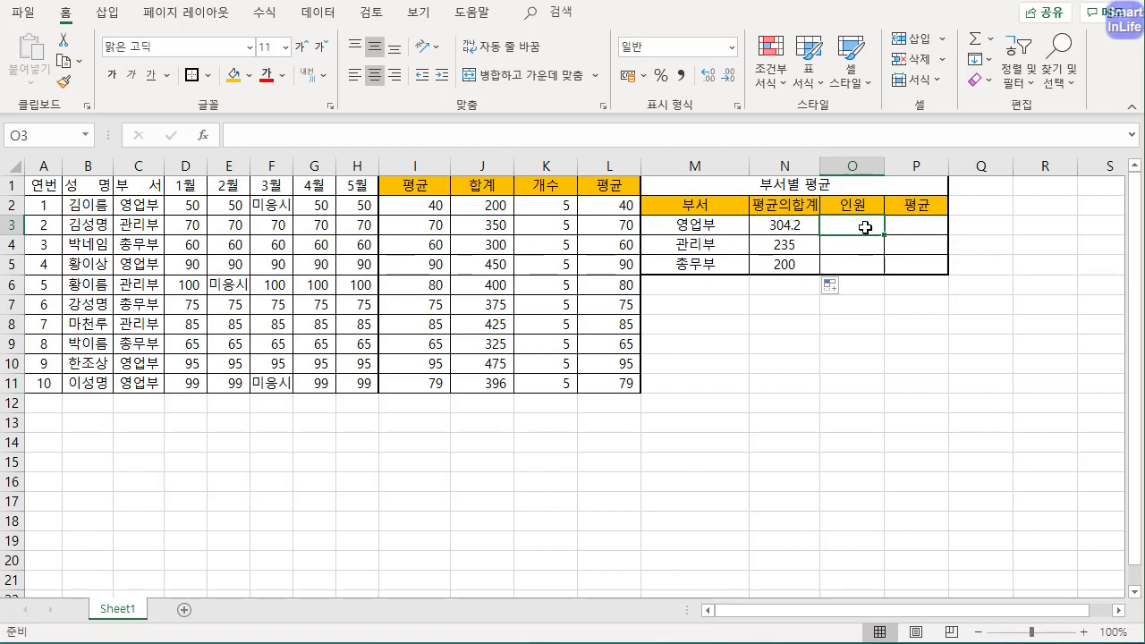
type("=")
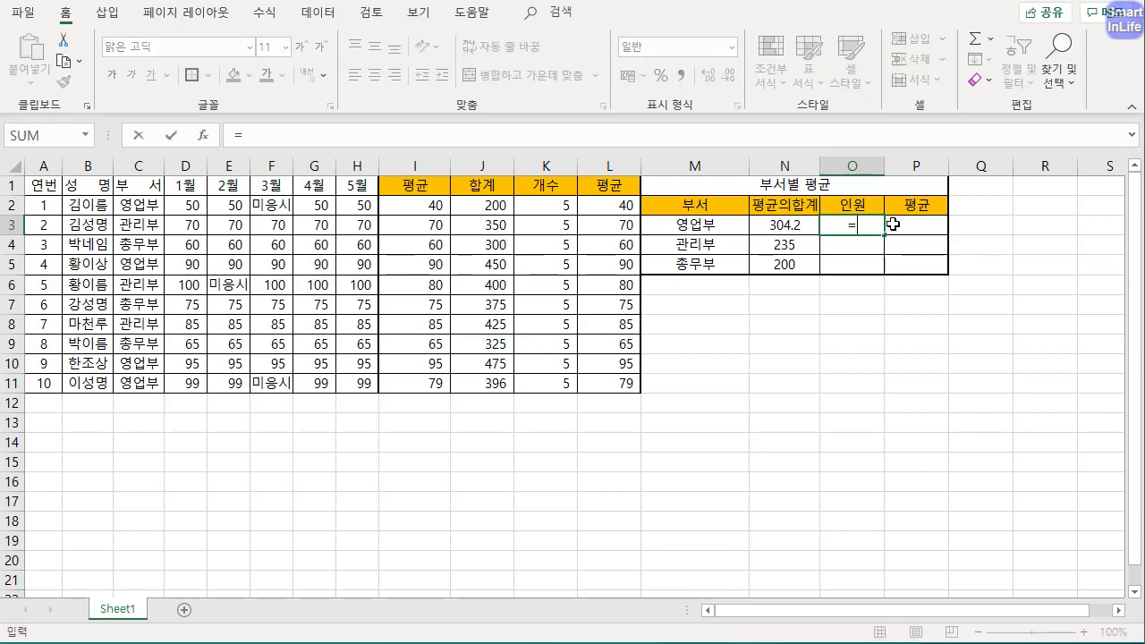
type("COUNT")
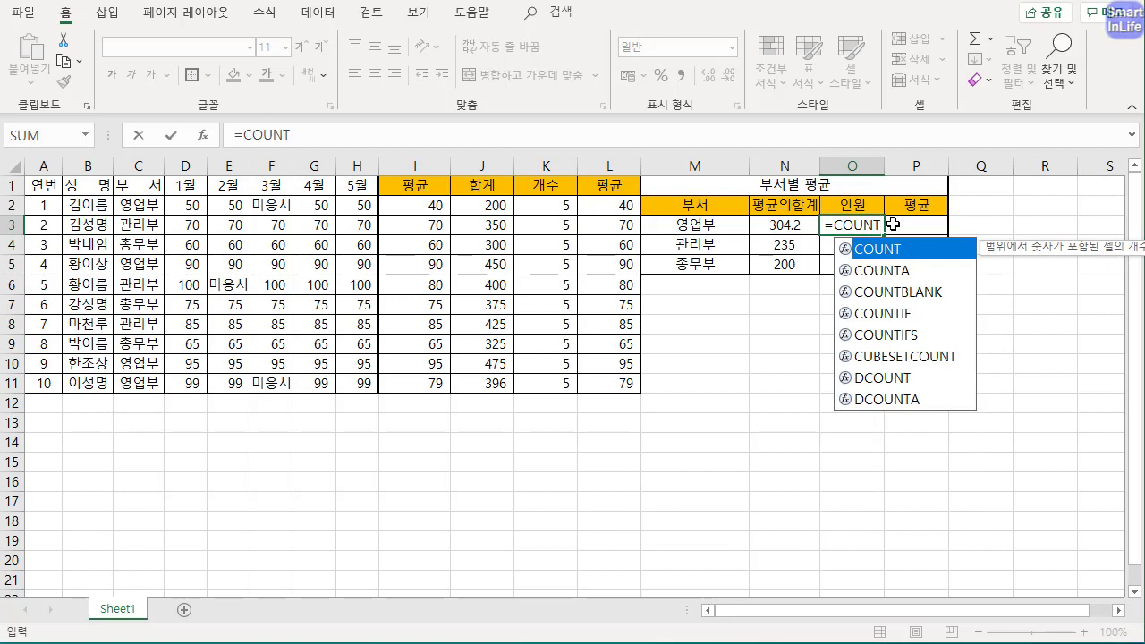
type("IF")
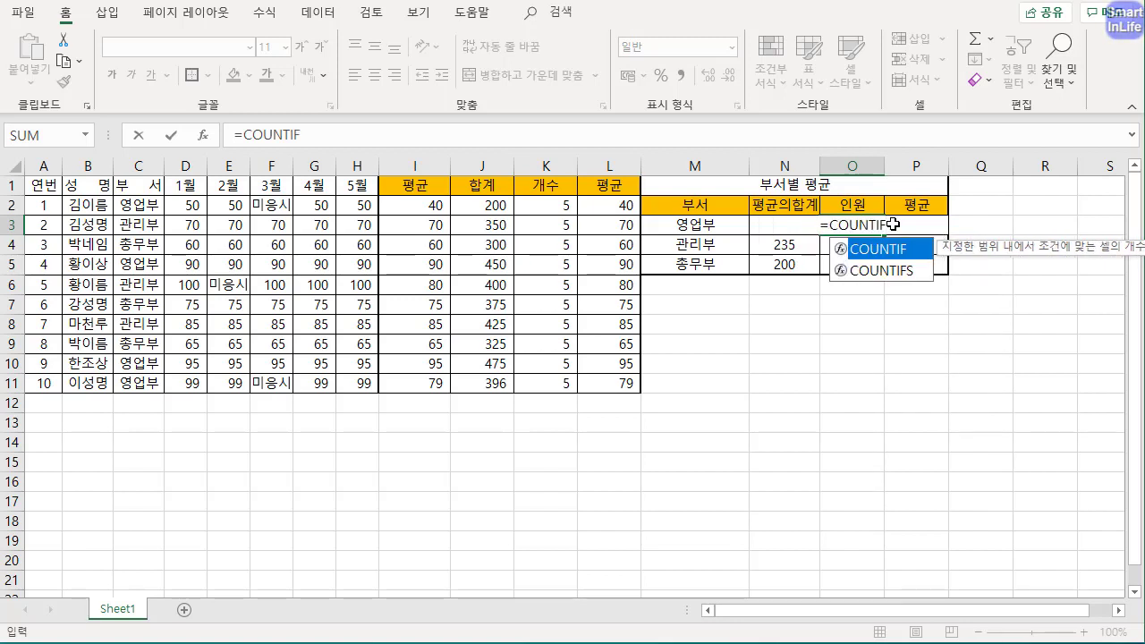
type("S")
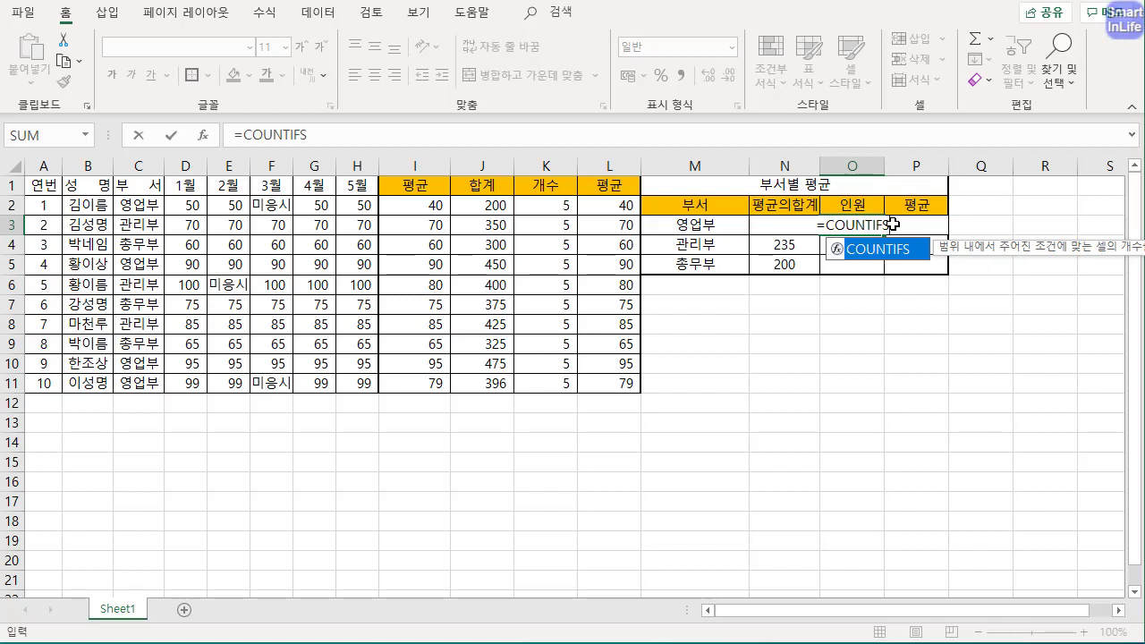
type("(")
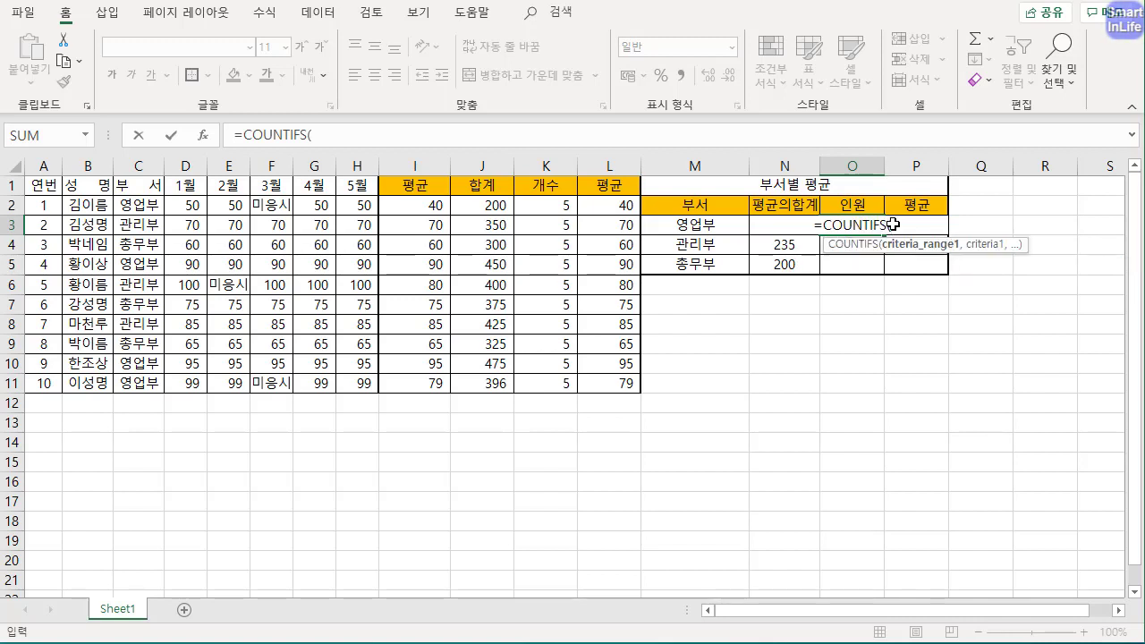
Give the O3 COUNTIFS formula the department range C2:C11 and cell M3 as its criterion
left_click(351, 136)
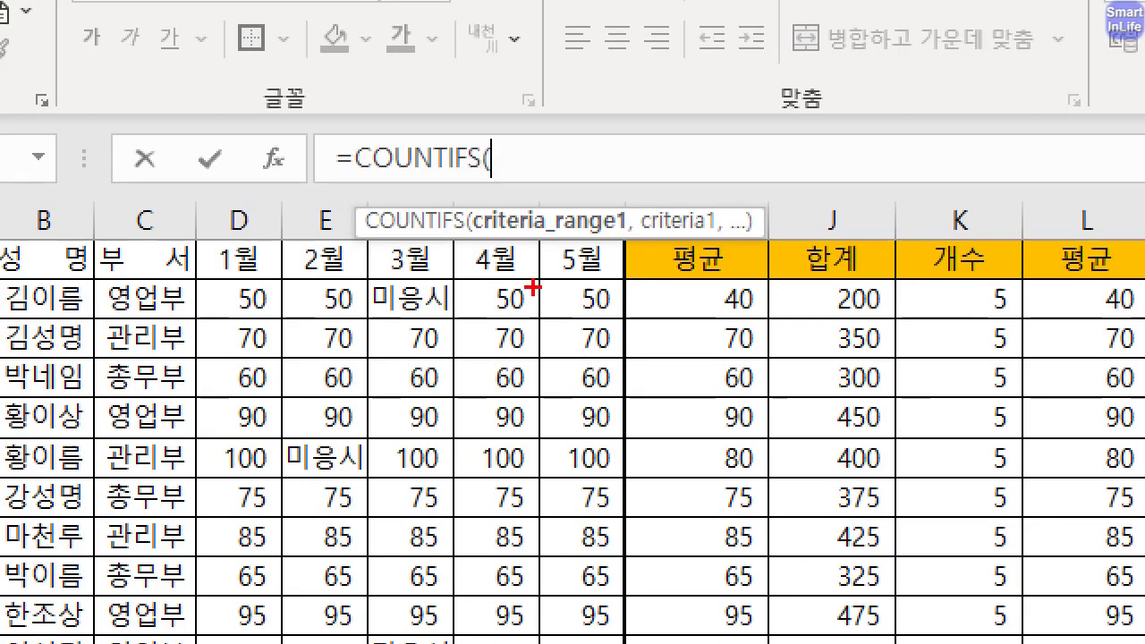
mouse_move(583, 246)
left_mouse_down()
mouse_move(535, 252)
mouse_move(576, 192)
mouse_move(578, 251)
left_mouse_up()
mouse_move(179, 296)
left_mouse_down()
mouse_move(114, 268)
mouse_move(121, 589)
mouse_move(190, 393)
left_mouse_up()
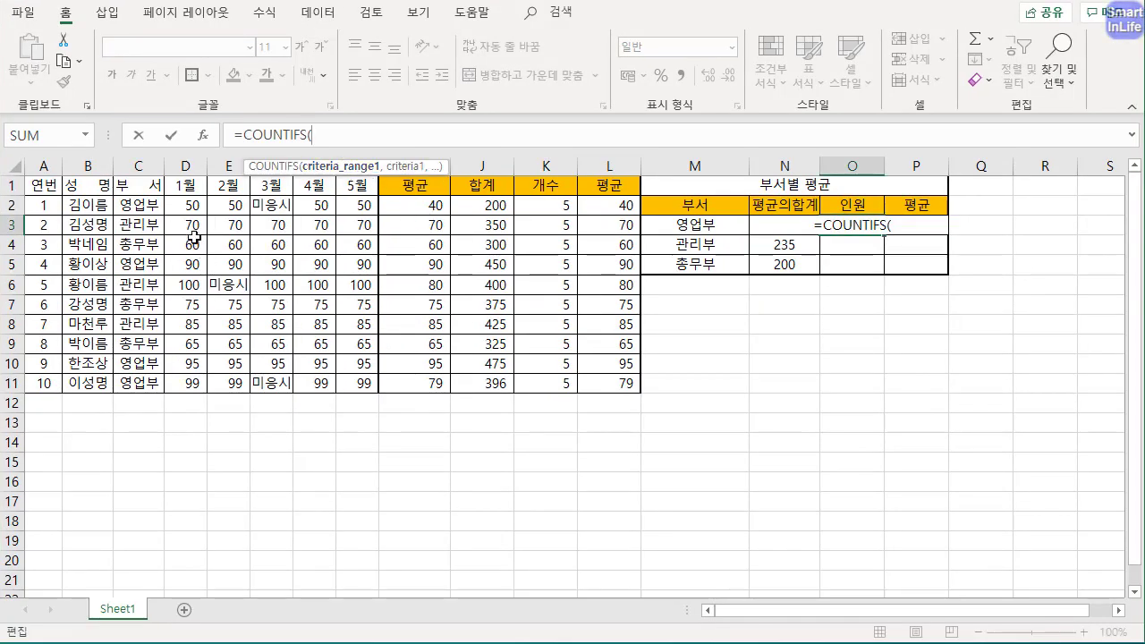
left_click_drag(149, 210, 156, 381)
type(",")
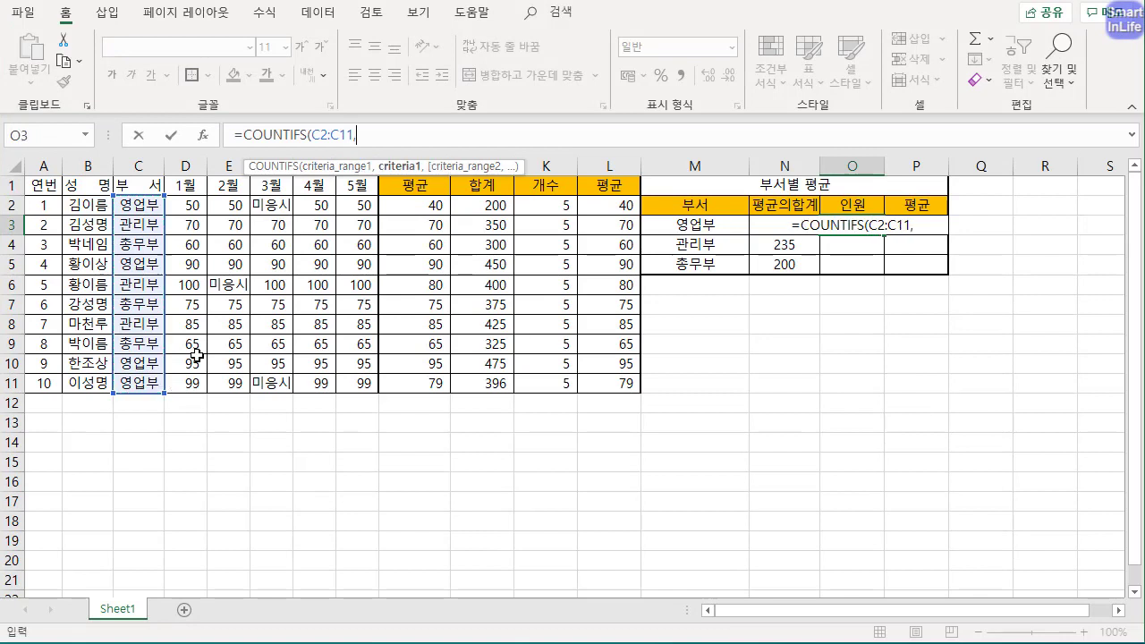
left_click(685, 224)
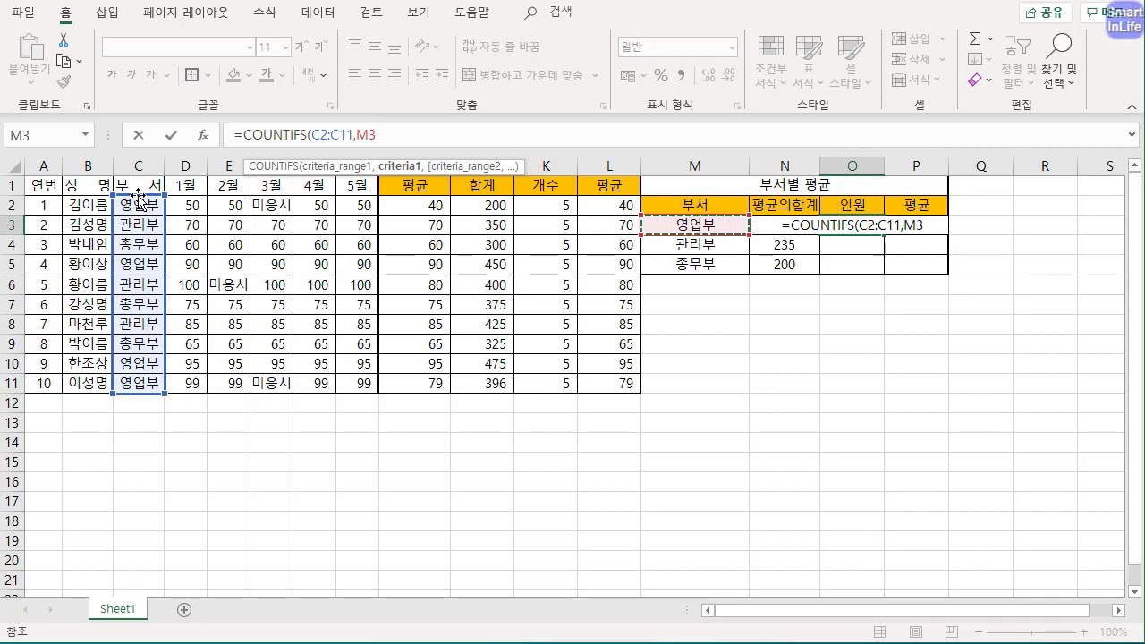
Make the range in O3 absolute and complete the formula as =COUNTIFS($C$2:$C$11,M3)
left_click(330, 135)
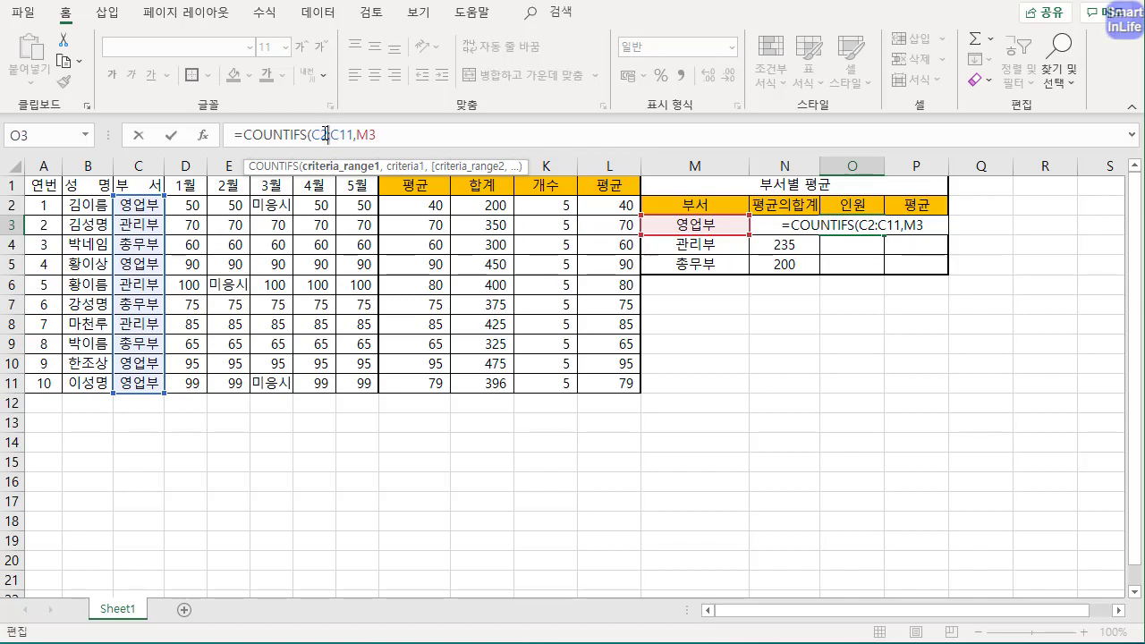
left_click_drag(330, 136, 321, 136)
key("F4")
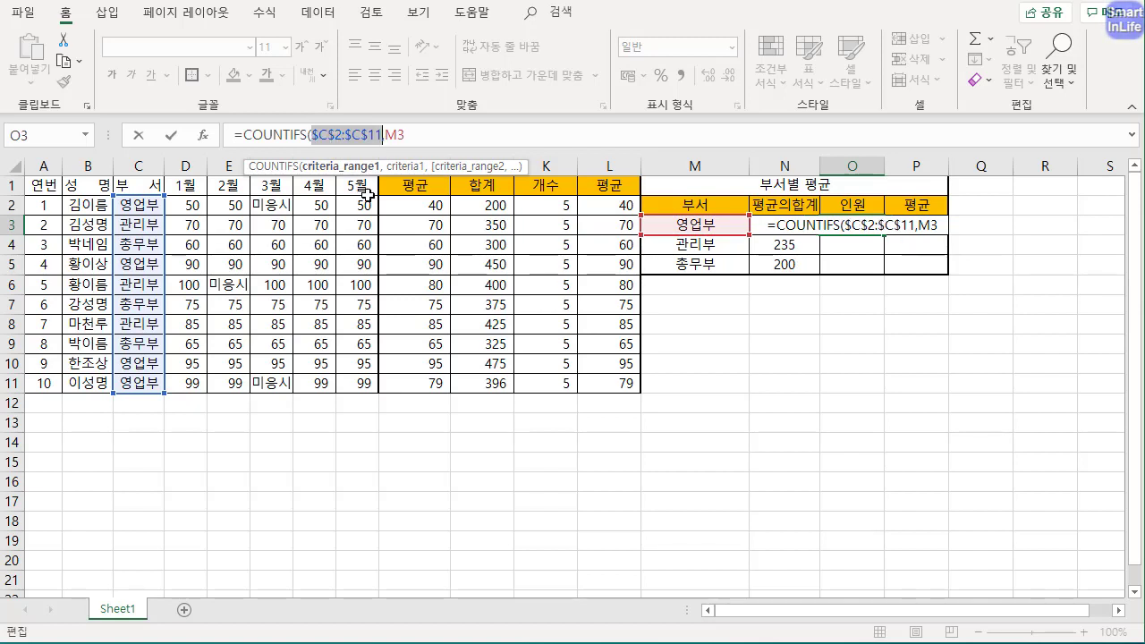
left_click(417, 137)
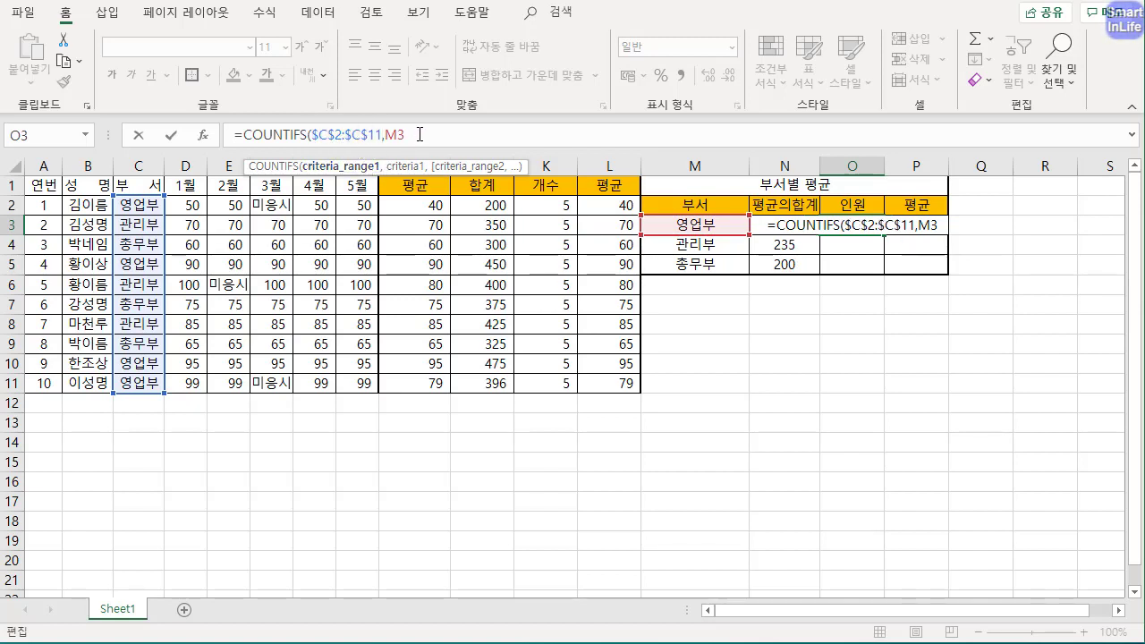
type(")")
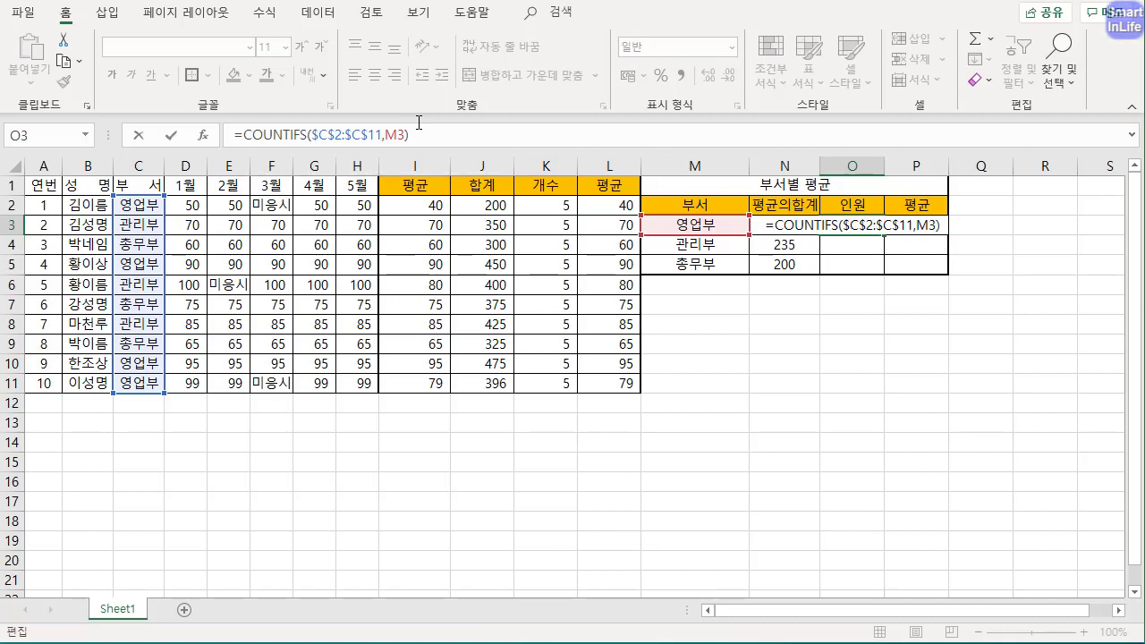
key("Return")
Copy the COUNTIFS formula from O3 down through O5, filling without formatting (서식 없이 채우기)
left_click(855, 224)
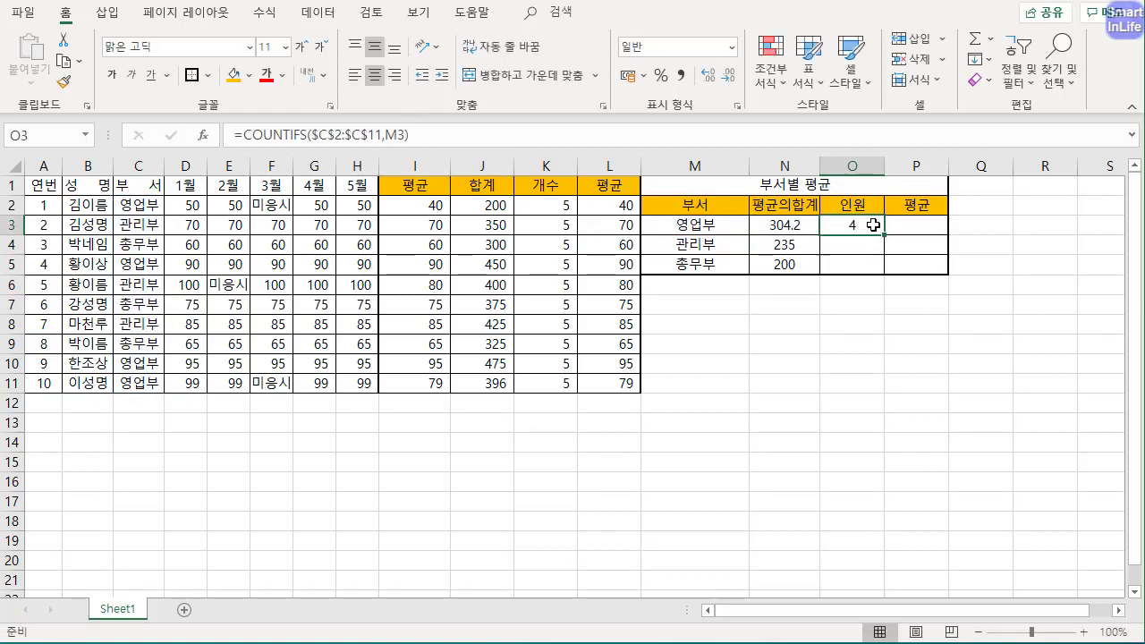
left_click_drag(883, 234, 879, 268)
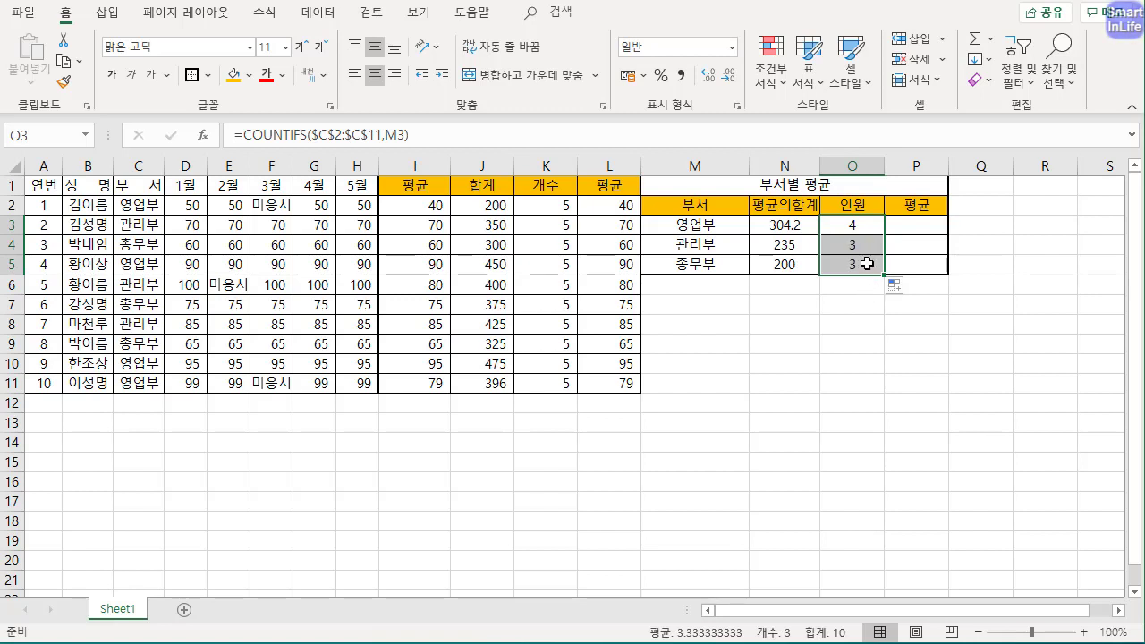
left_click(894, 286)
left_click(907, 352)
left_click(867, 336)
Examine the copied COUNTIFS formula in O5 and the cells it references
double_click(862, 266)
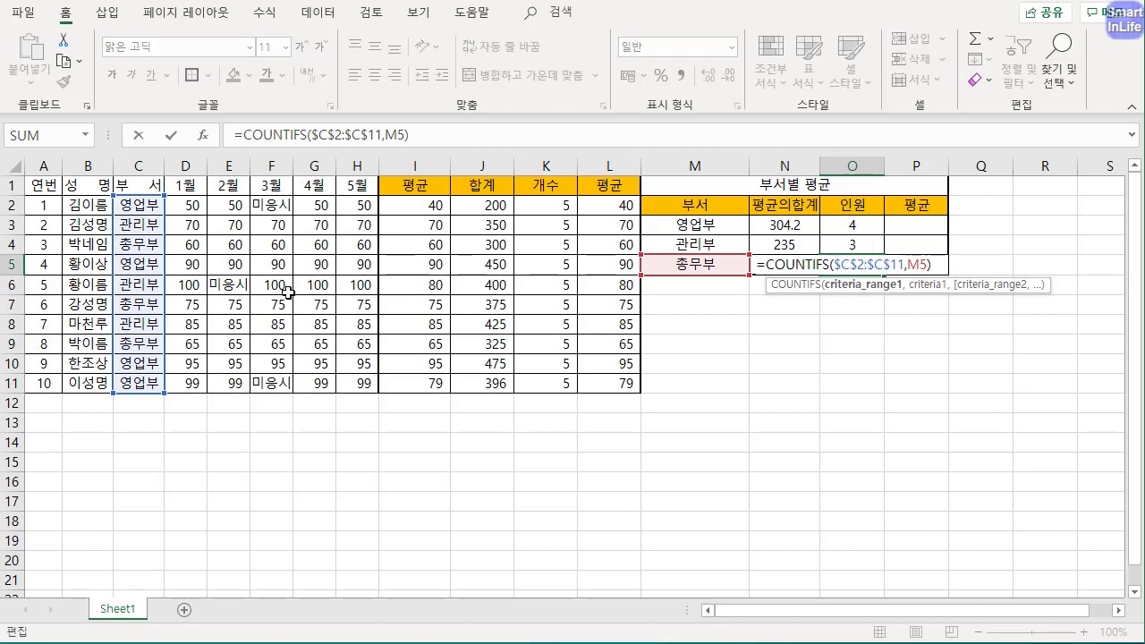
key("Escape")
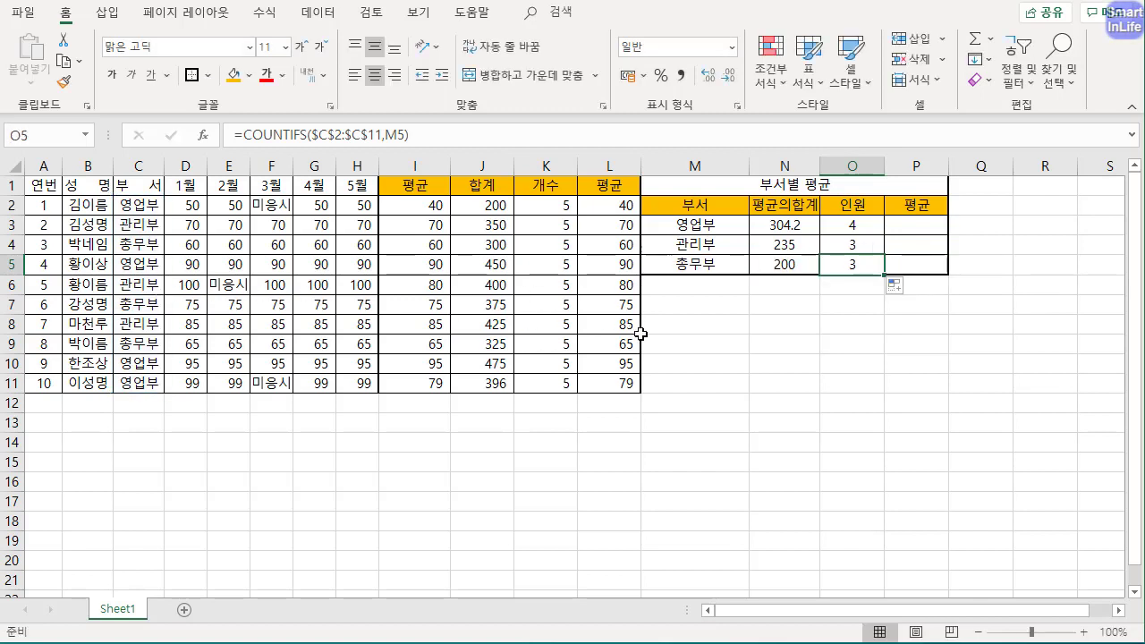
left_click(809, 331)
Start an AVERAGEIFS formula in P3 for the average (평균) of 영업부
left_click(904, 222)
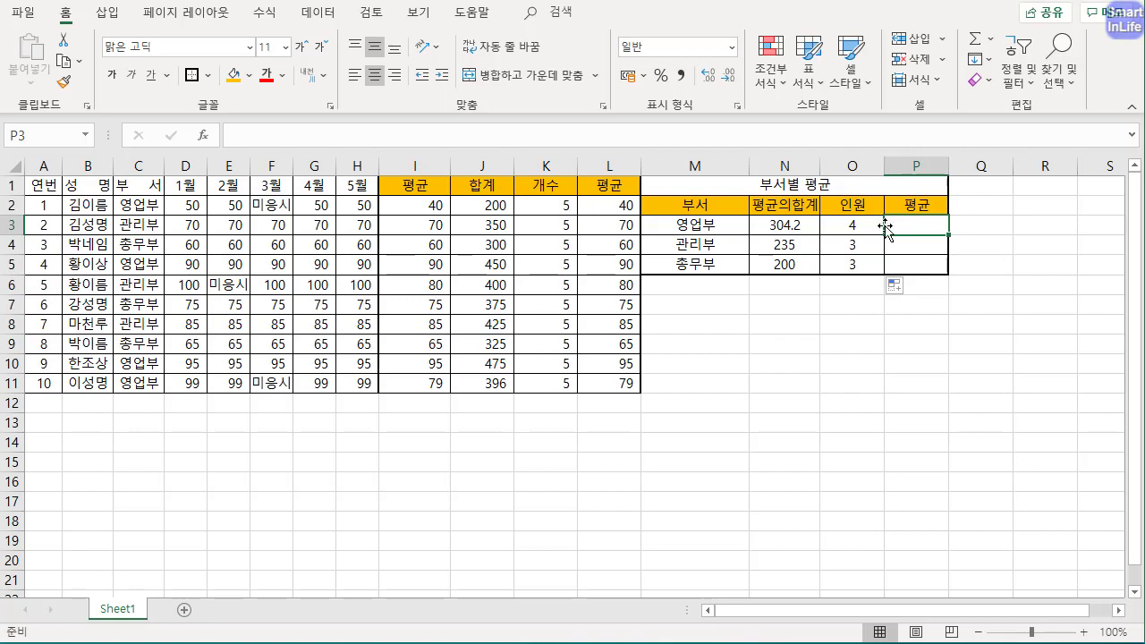
type("=AV")
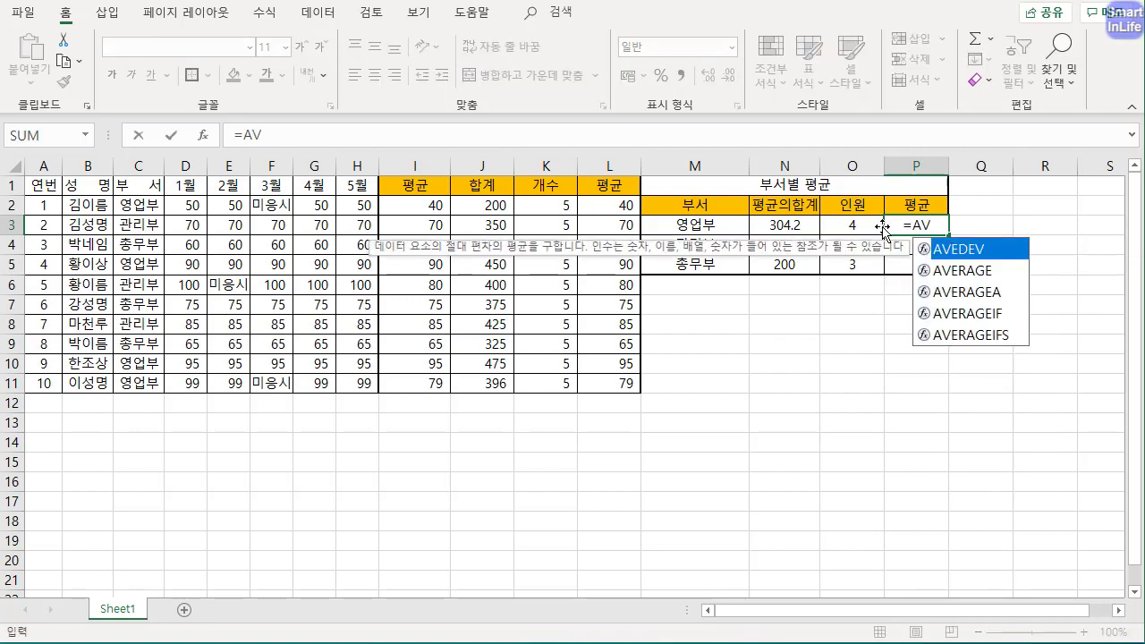
type("ERAGE")
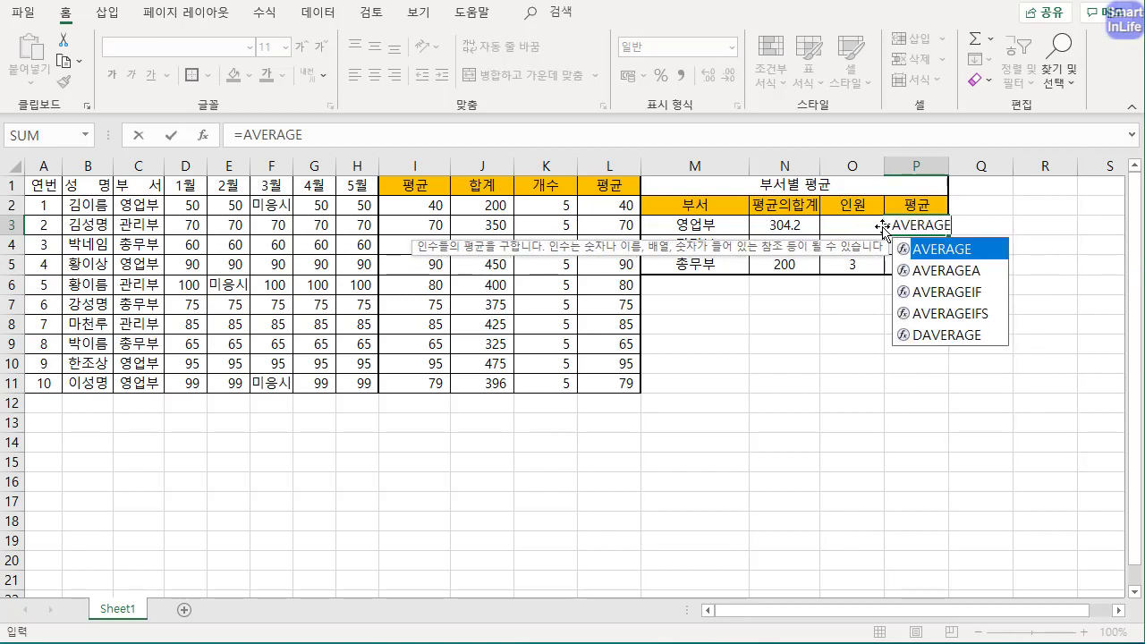
type("IFS")
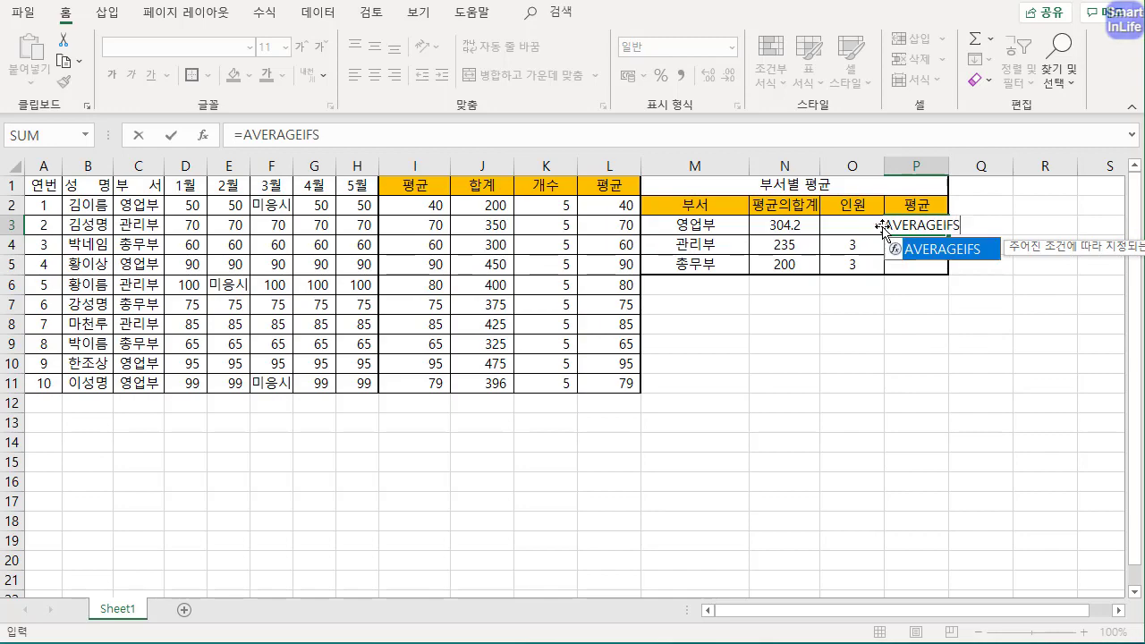
type("(")
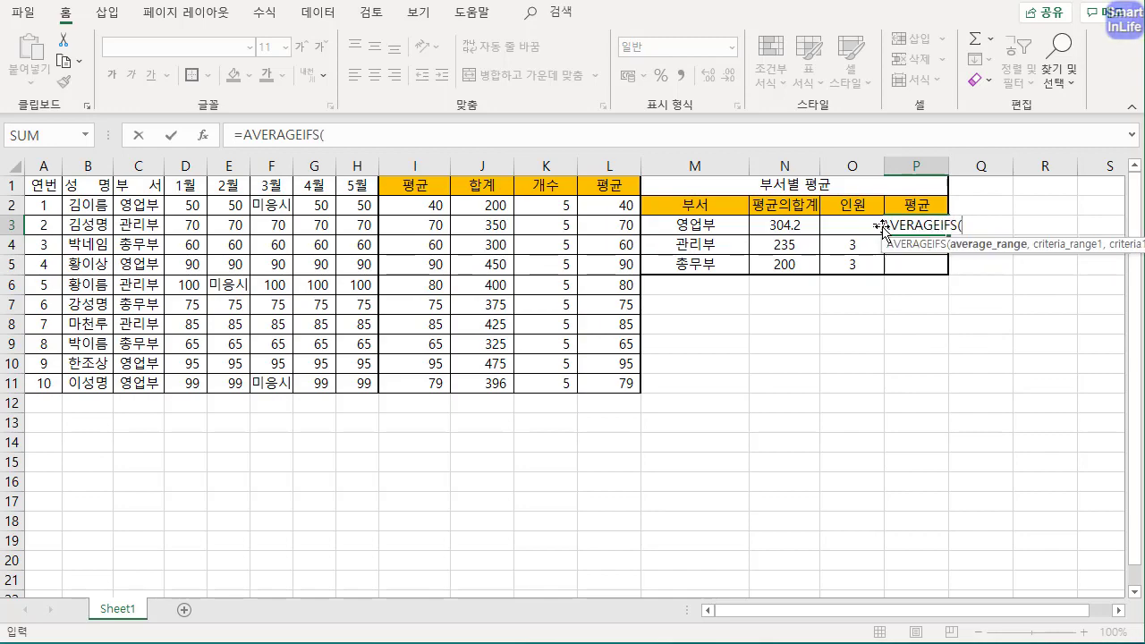
left_click(356, 135)
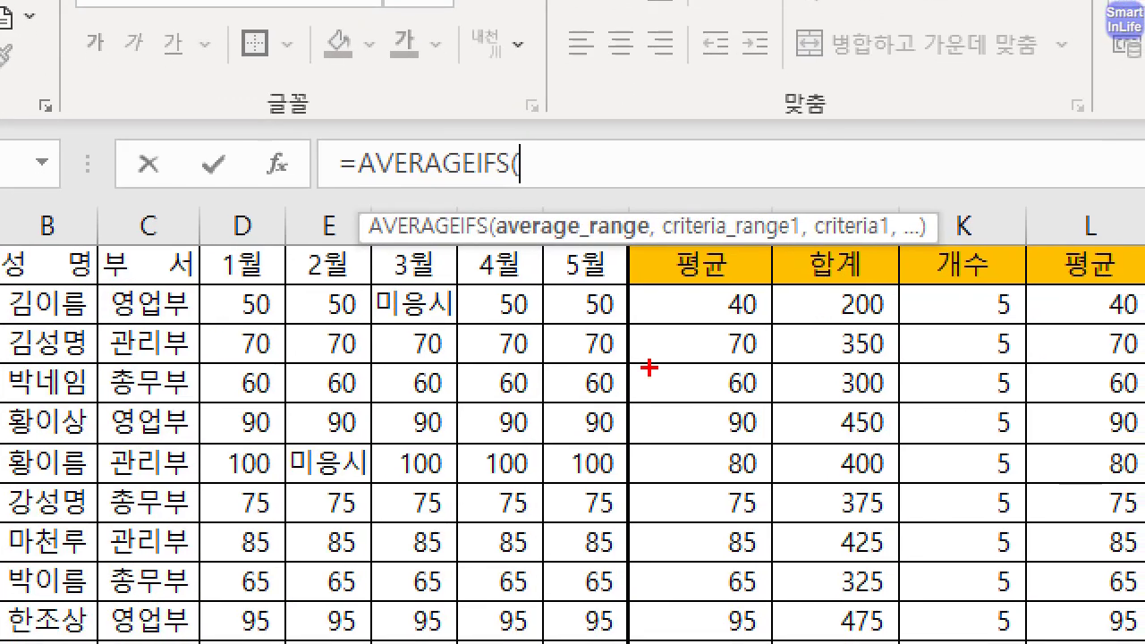
mouse_move(506, 274)
left_mouse_down()
mouse_move(633, 257)
mouse_move(554, 205)
mouse_move(535, 229)
mouse_move(569, 249)
left_mouse_up()
mouse_move(731, 284)
left_mouse_down()
mouse_move(659, 315)
mouse_move(673, 642)
mouse_move(723, 285)
mouse_move(801, 236)
mouse_move(684, 192)
mouse_move(754, 249)
left_mouse_up()
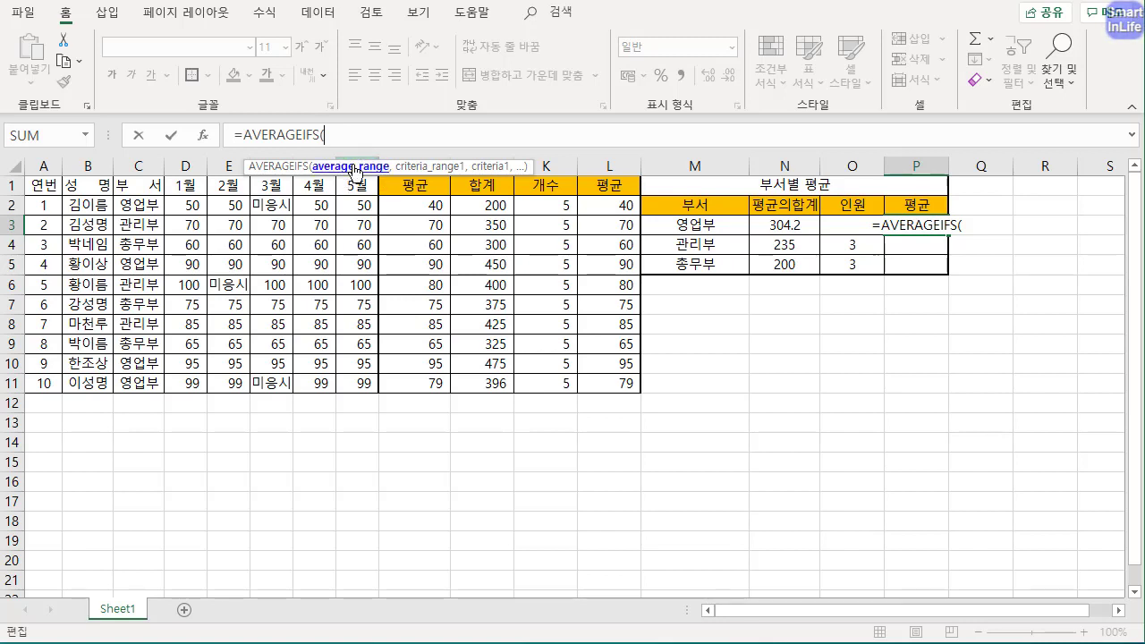
Set the absolute range $I$2:$I$11 as the average range of the P3 AVERAGEIFS formula
left_click_drag(421, 205, 424, 380)
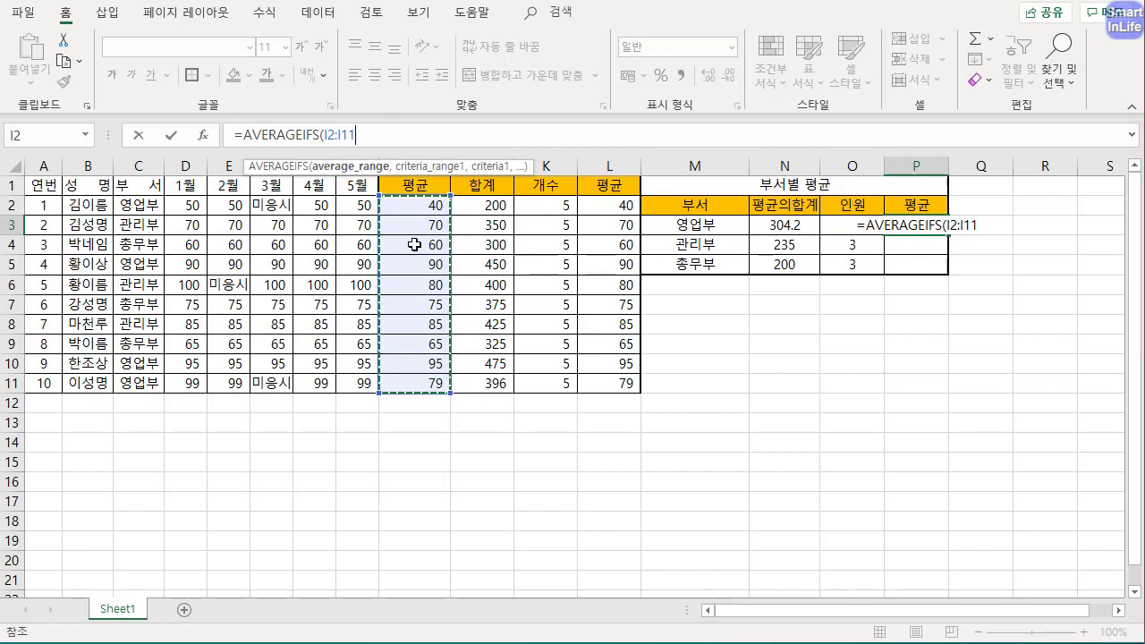
key("F4")
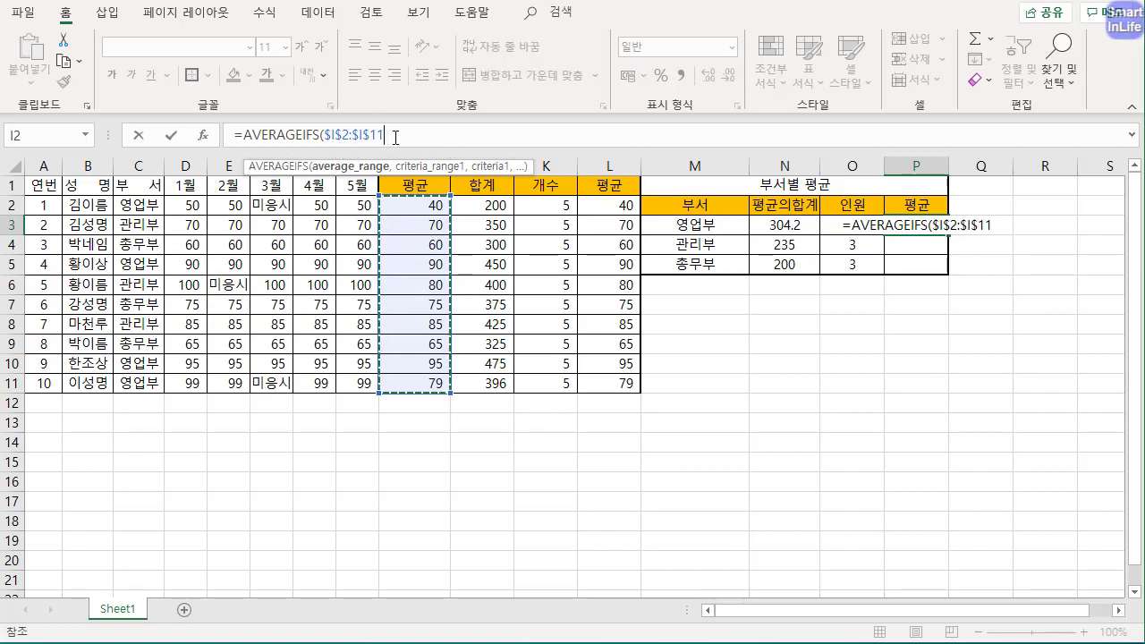
type(",")
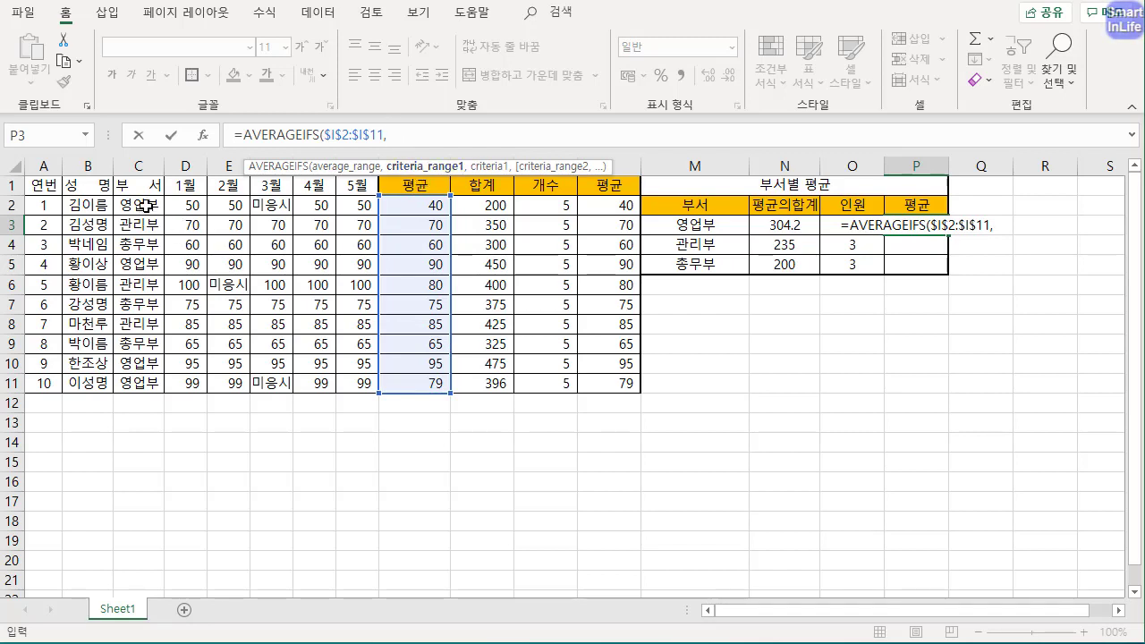
Complete the AVERAGEIFS formula in P3 with the absolute criteria range $C$2:$C$11 and M3 as the criterion
left_click_drag(145, 205, 144, 382)
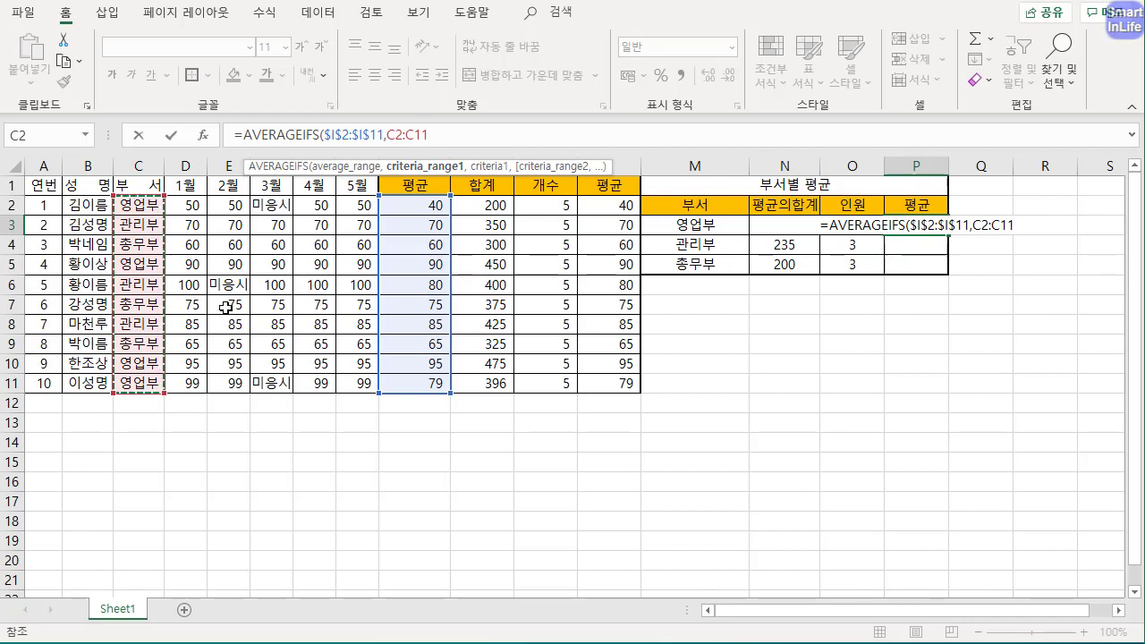
key("F4")
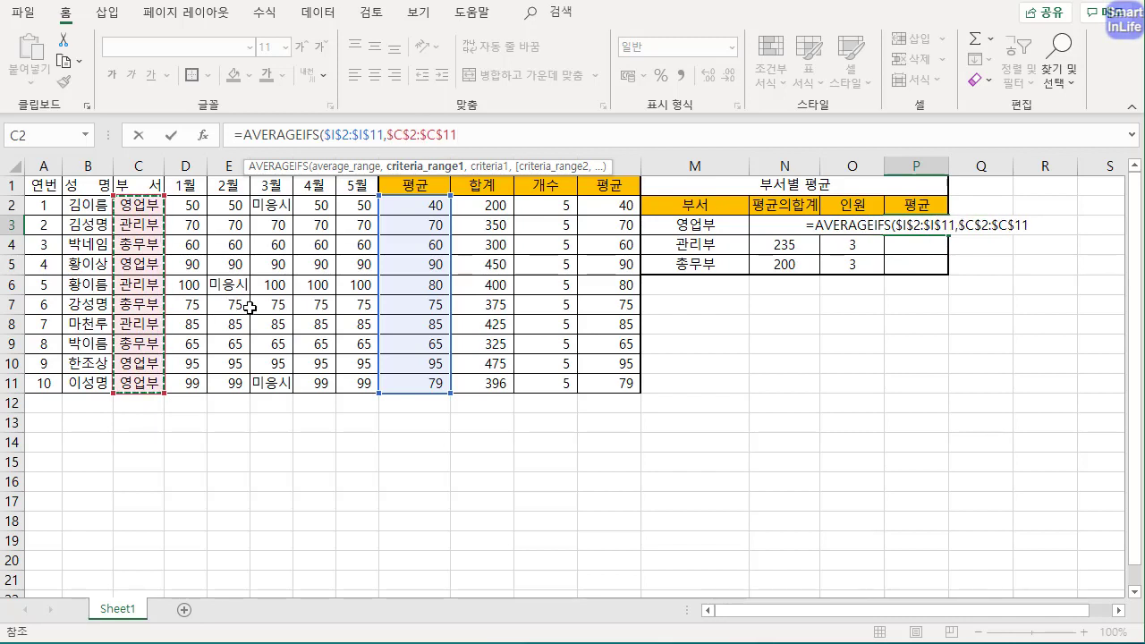
type(",")
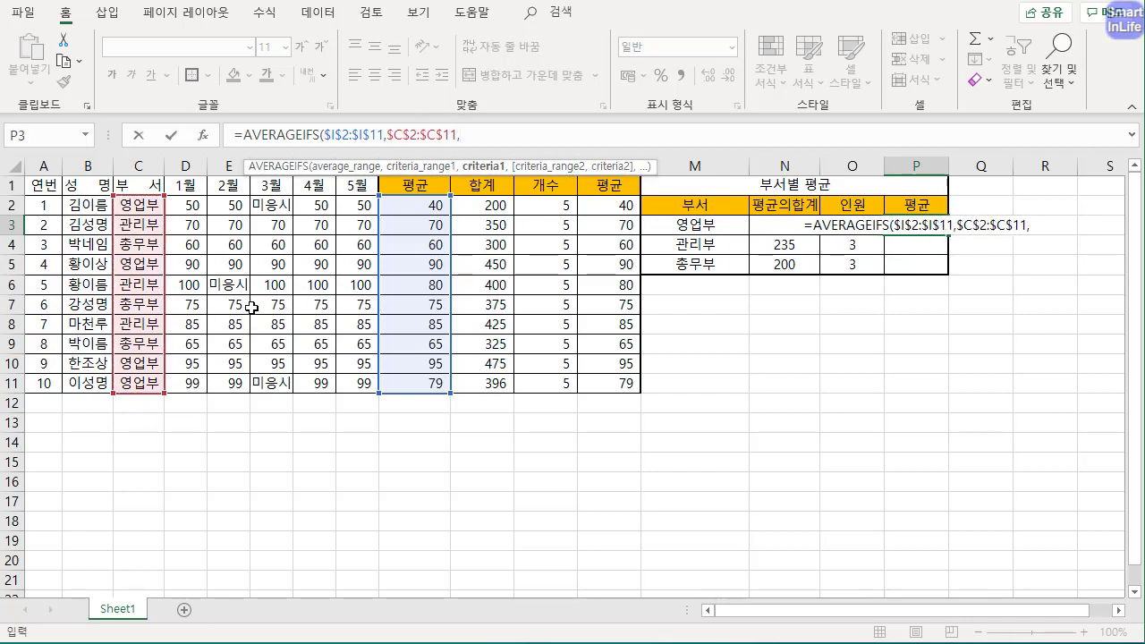
left_click(701, 224)
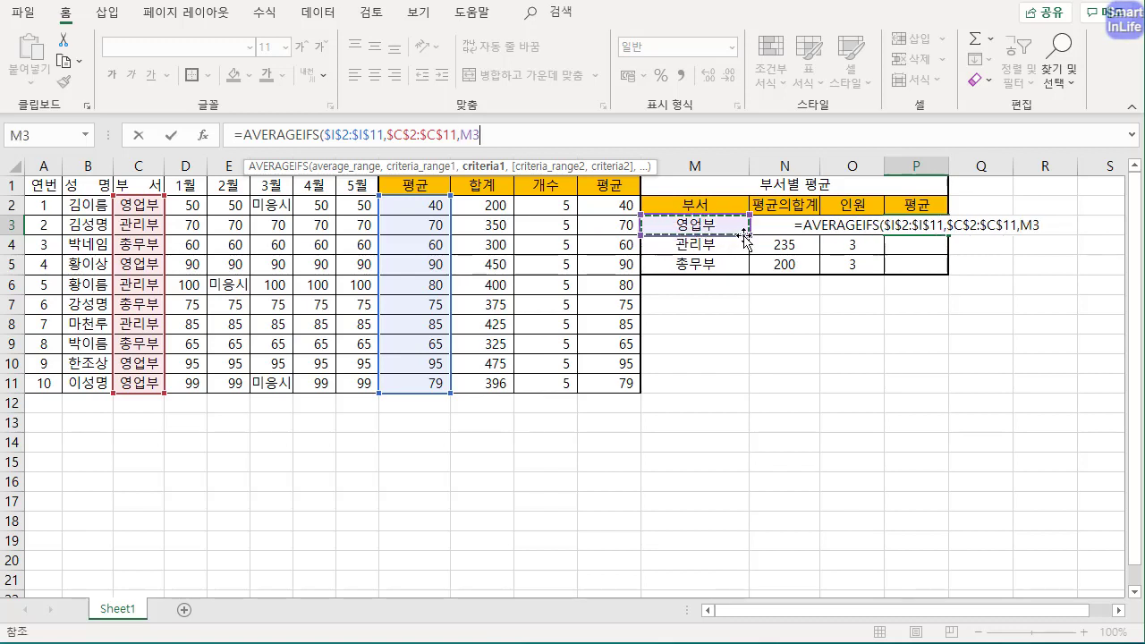
type(")")
key("Return")
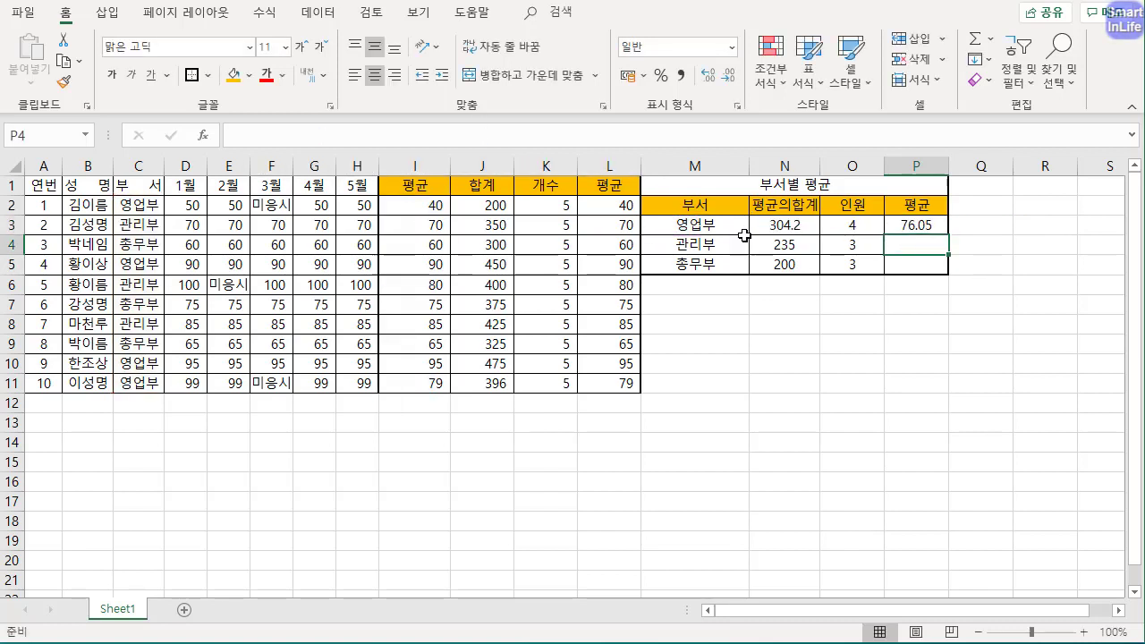
Copy the AVERAGEIFS formula from P3 down through P5, filling without formatting (서식 없이 채우기)
left_click(923, 225)
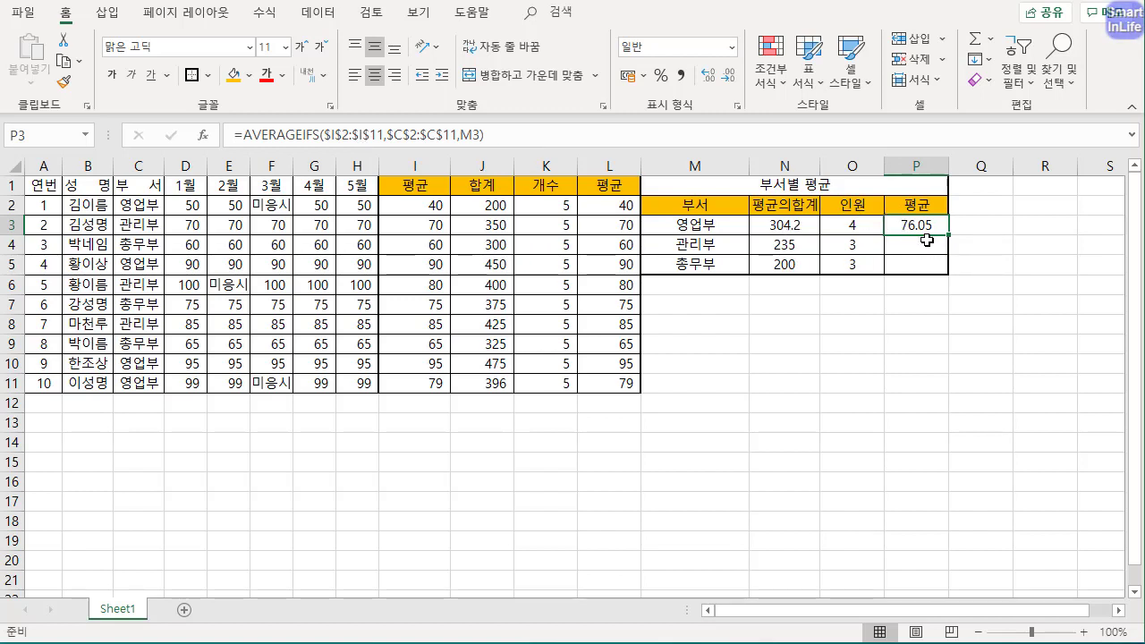
left_click_drag(948, 234, 948, 270)
double_click(912, 264)
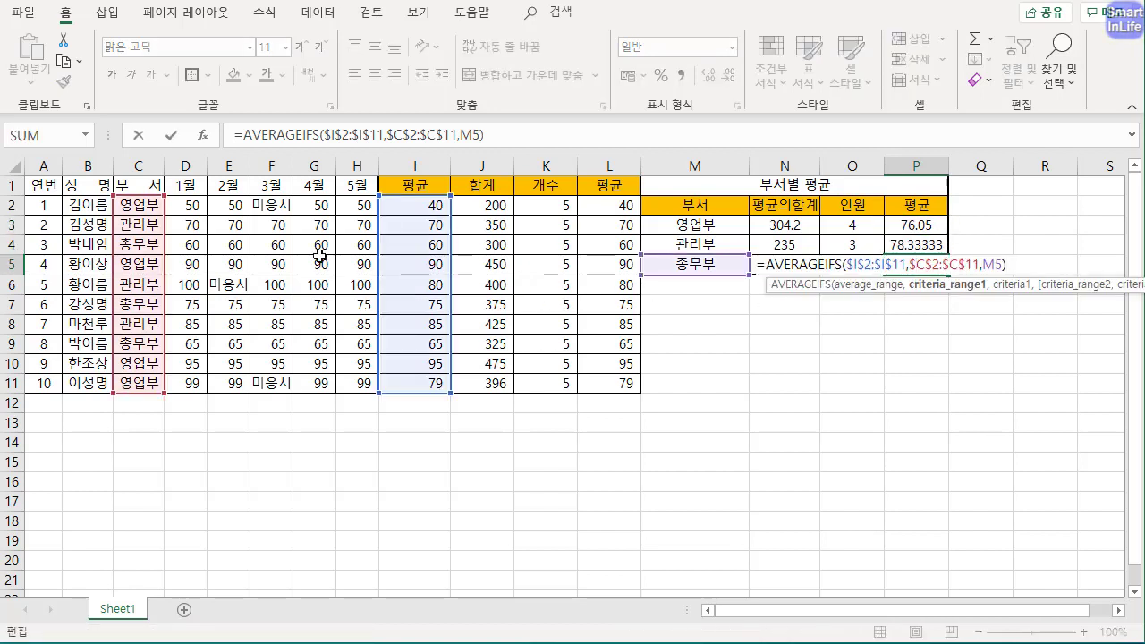
key("Escape")
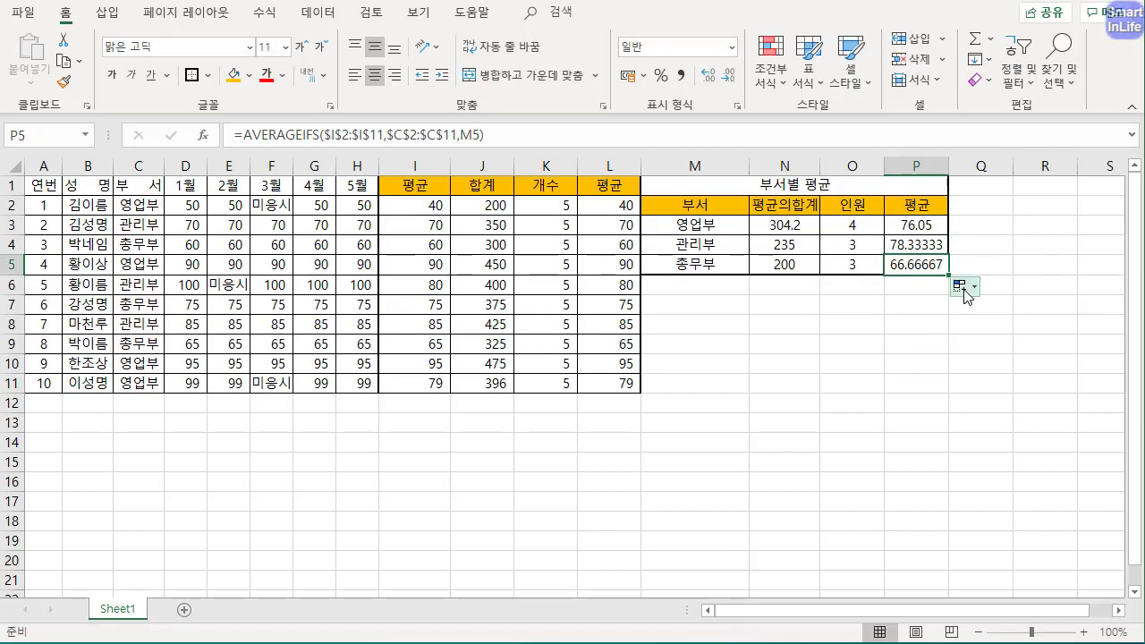
left_click(958, 286)
left_click(975, 350)
left_click(905, 323)
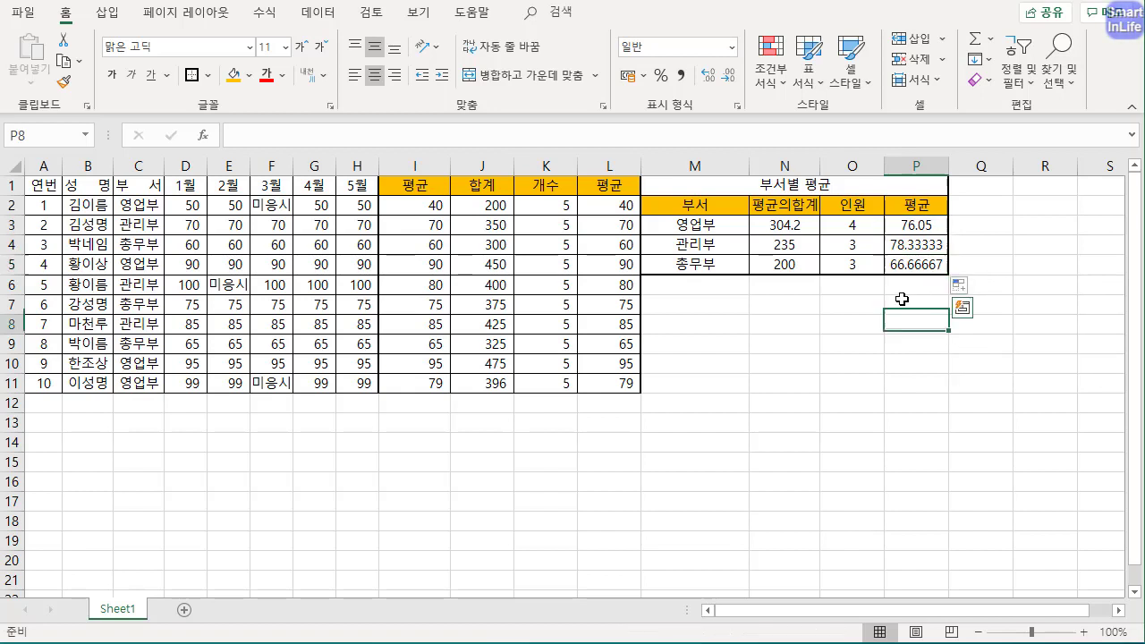
left_click(849, 320)
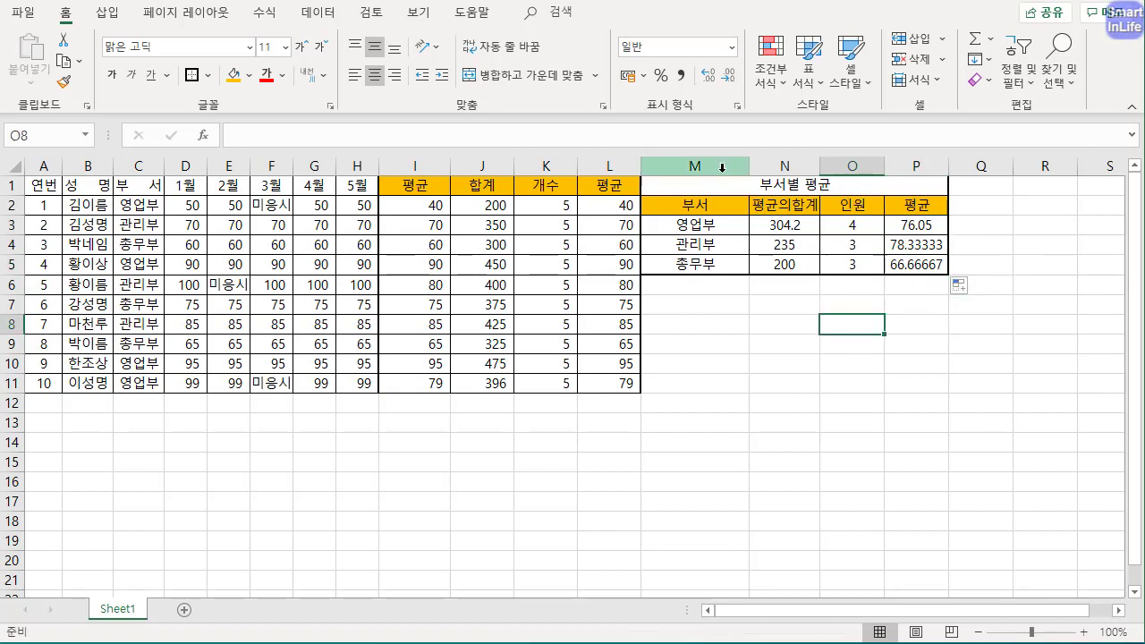
Format the department averages in P3:P5 to show two decimal places
left_click_drag(913, 226, 913, 264)
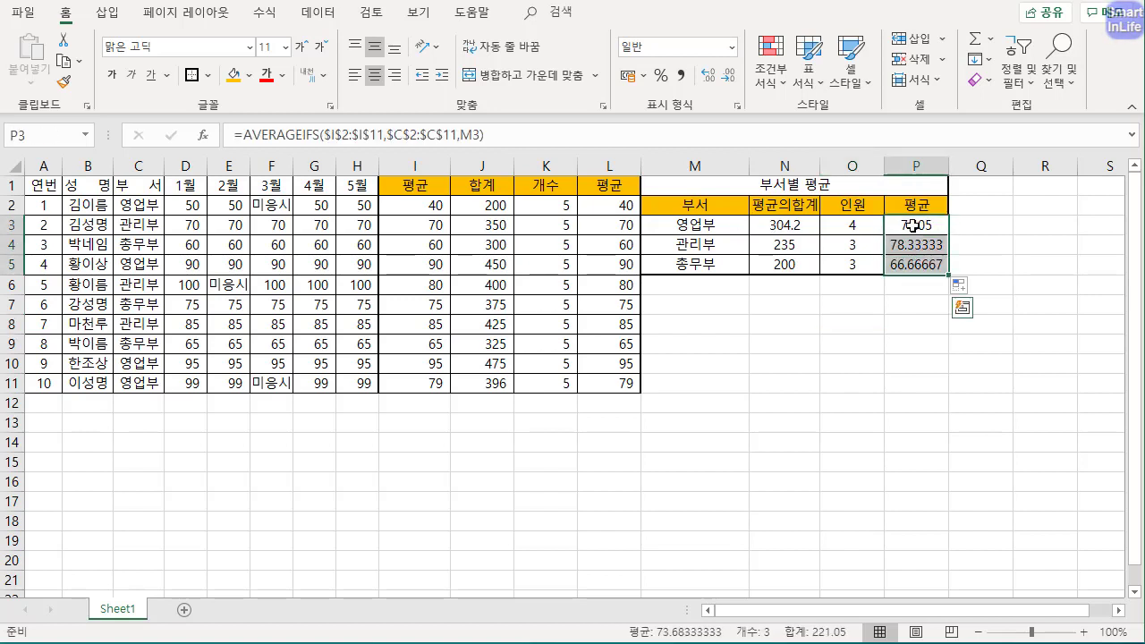
left_click(911, 304)
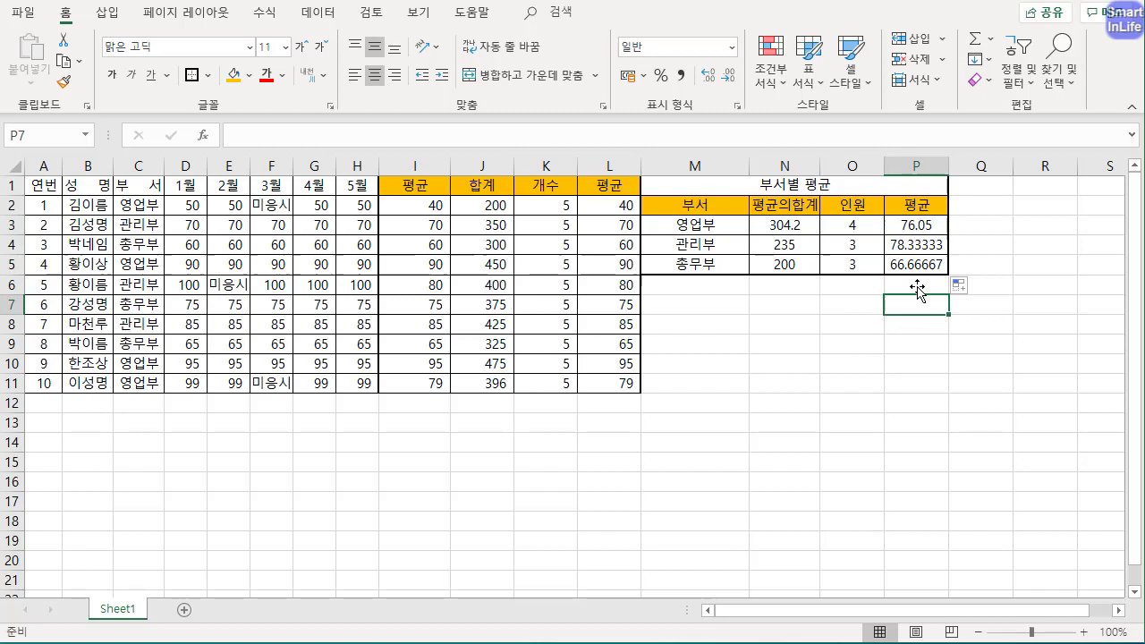
left_click(910, 224)
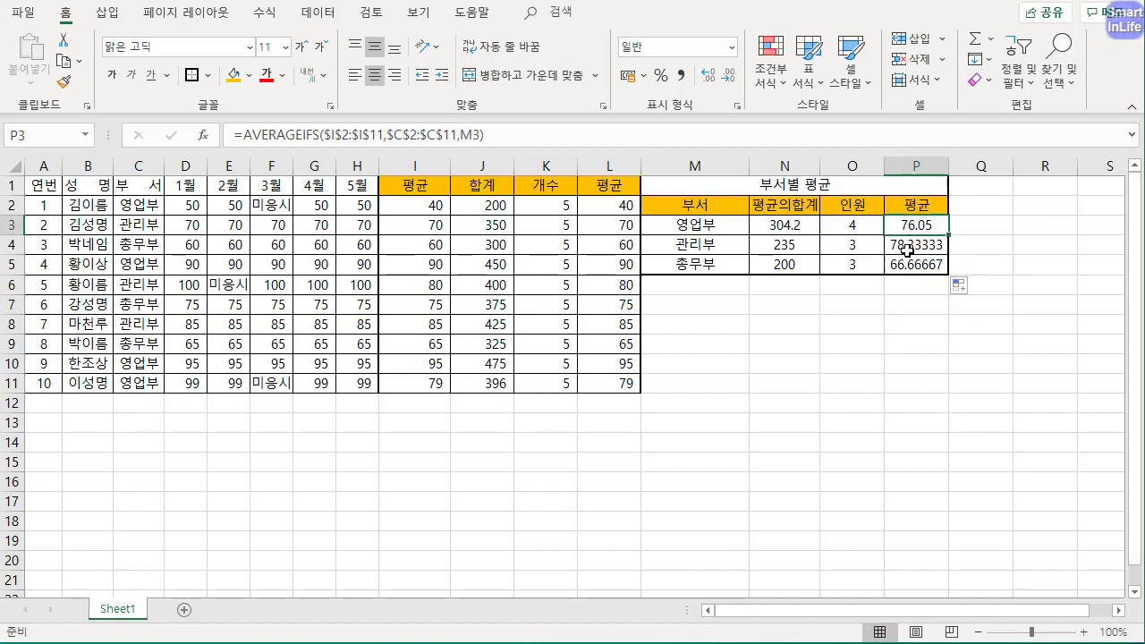
left_click_drag(907, 250, 903, 263)
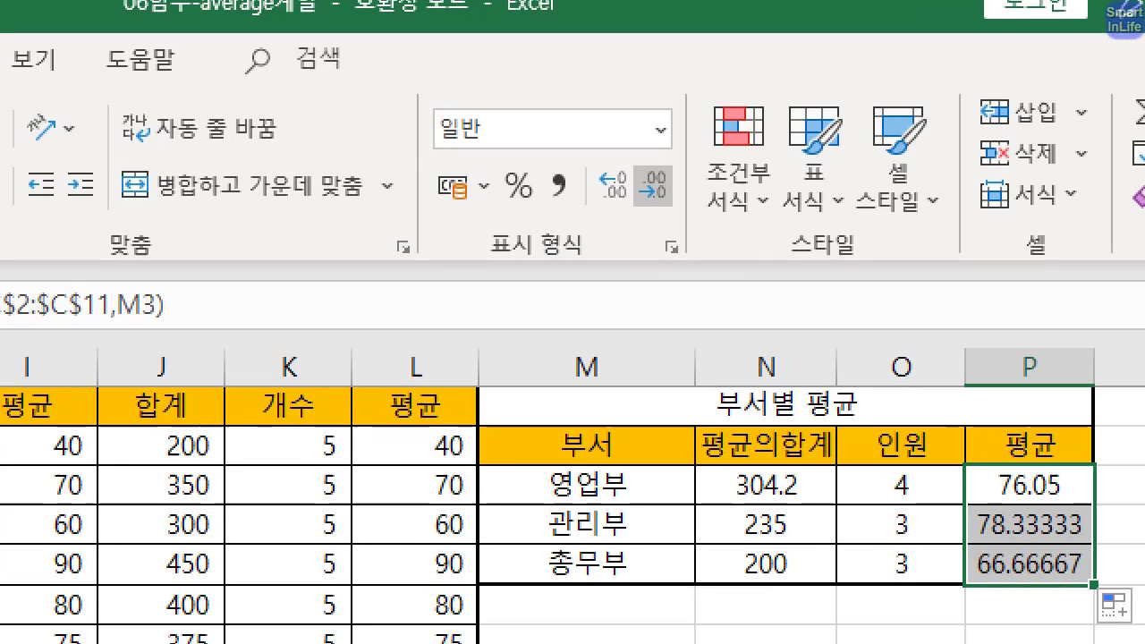
mouse_move(618, 214)
left_mouse_down()
mouse_move(612, 150)
mouse_move(624, 204)
mouse_move(658, 161)
mouse_move(670, 208)
left_mouse_up()
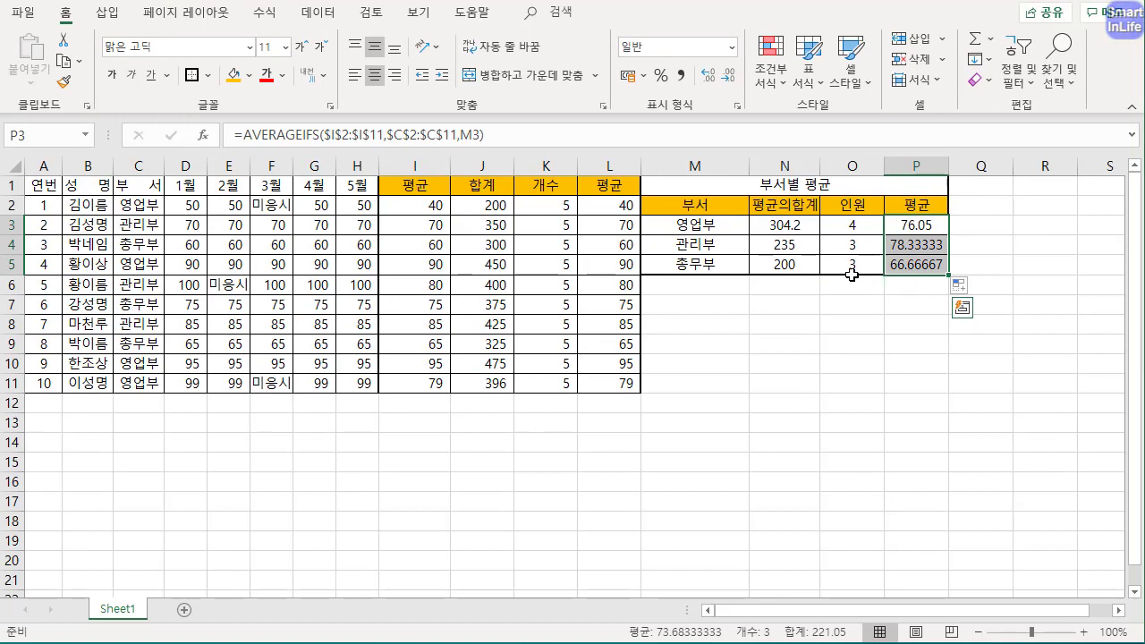
left_click(728, 79)
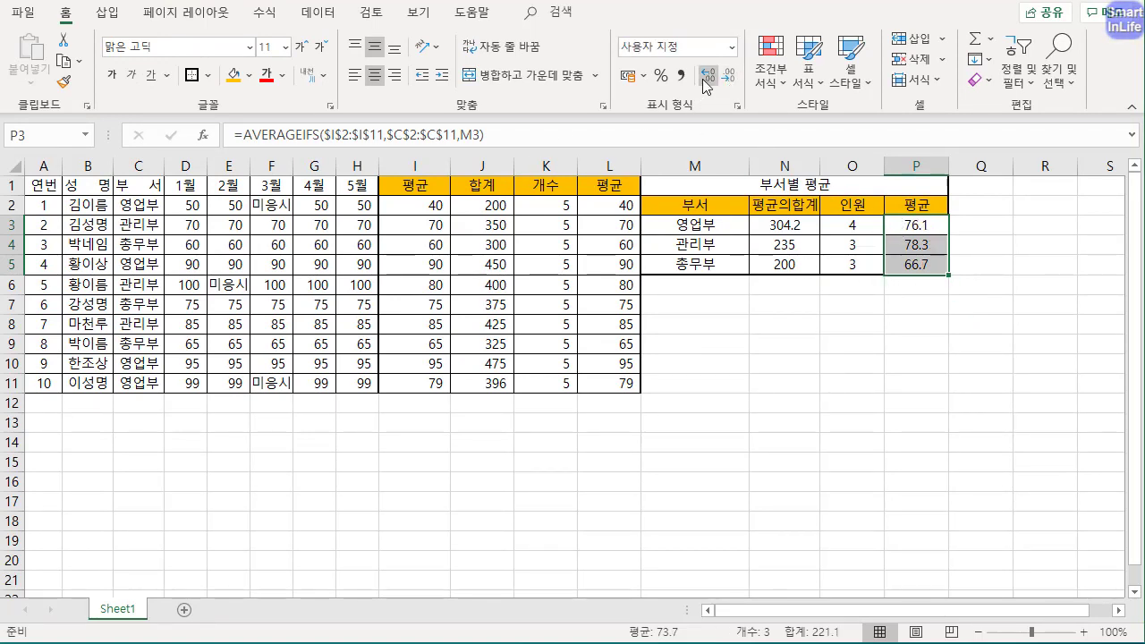
left_click(707, 75)
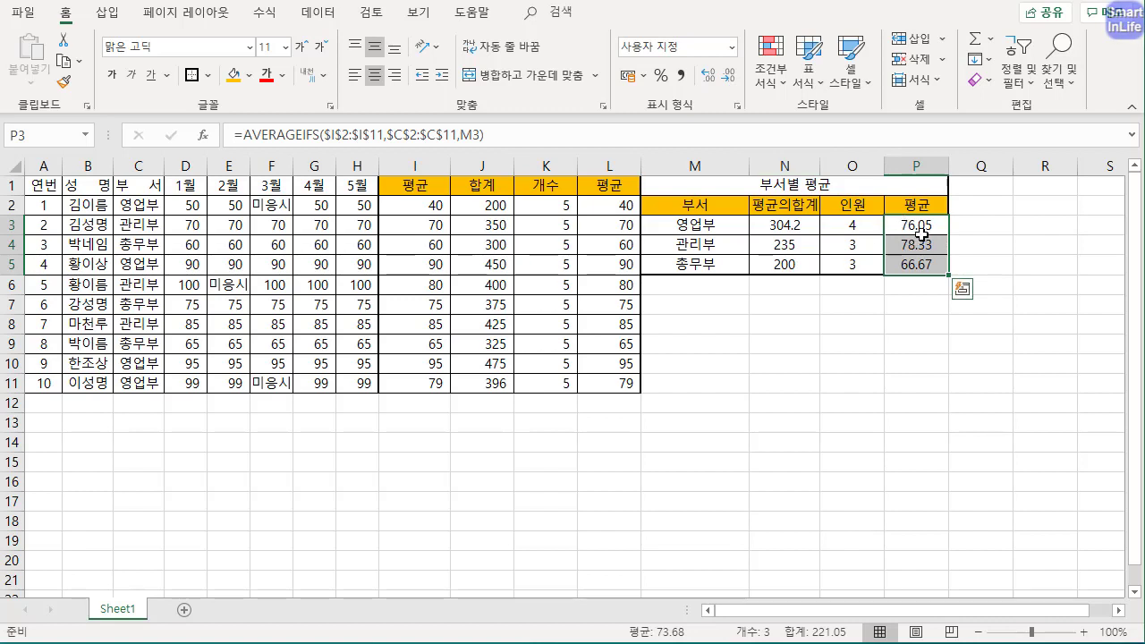
left_click(903, 320)
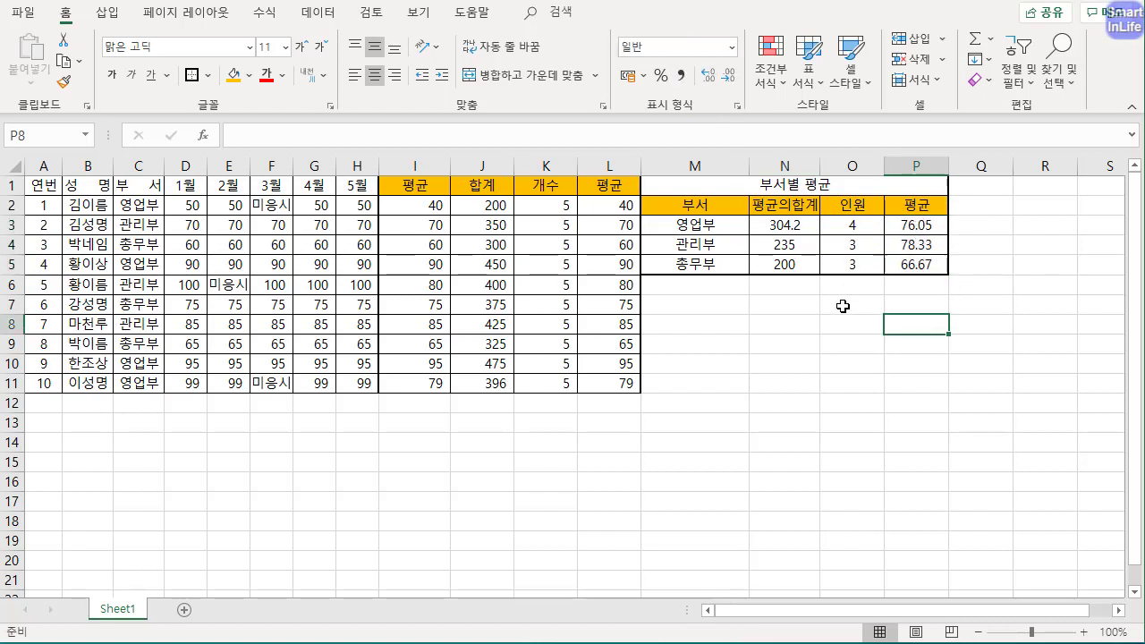
left_click(845, 309)
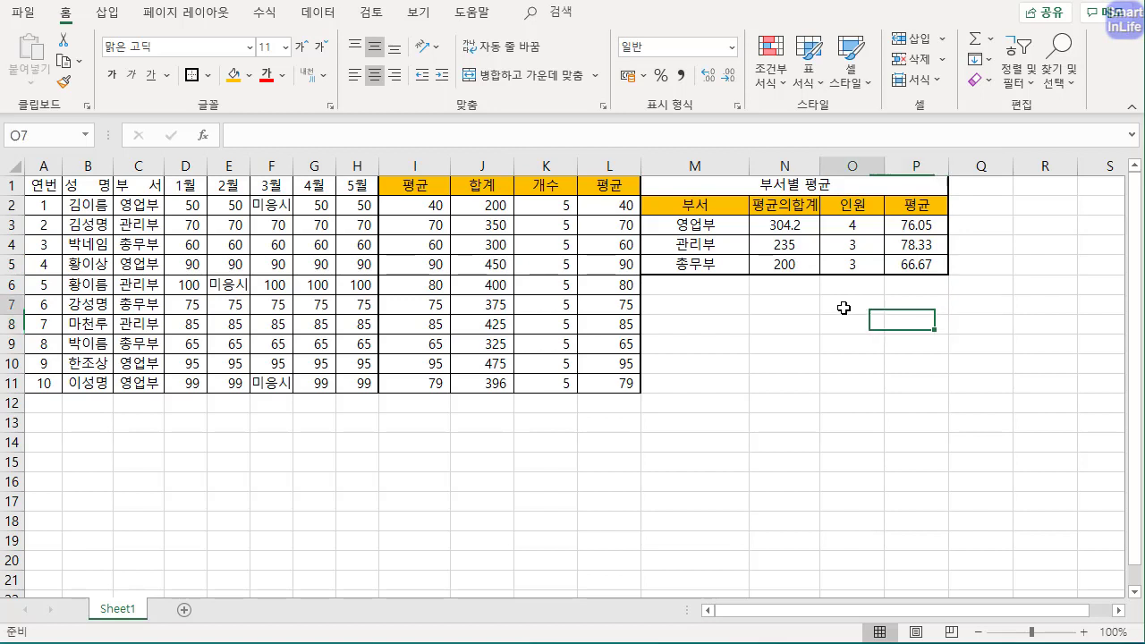
left_click(753, 311)
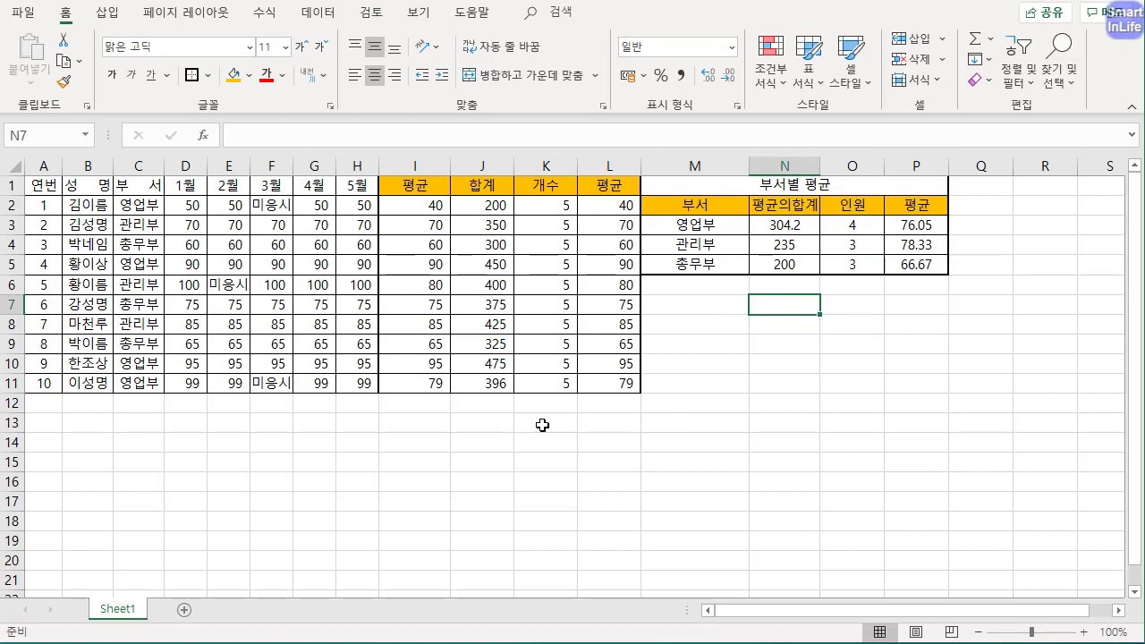
left_click(432, 423)
type("=")
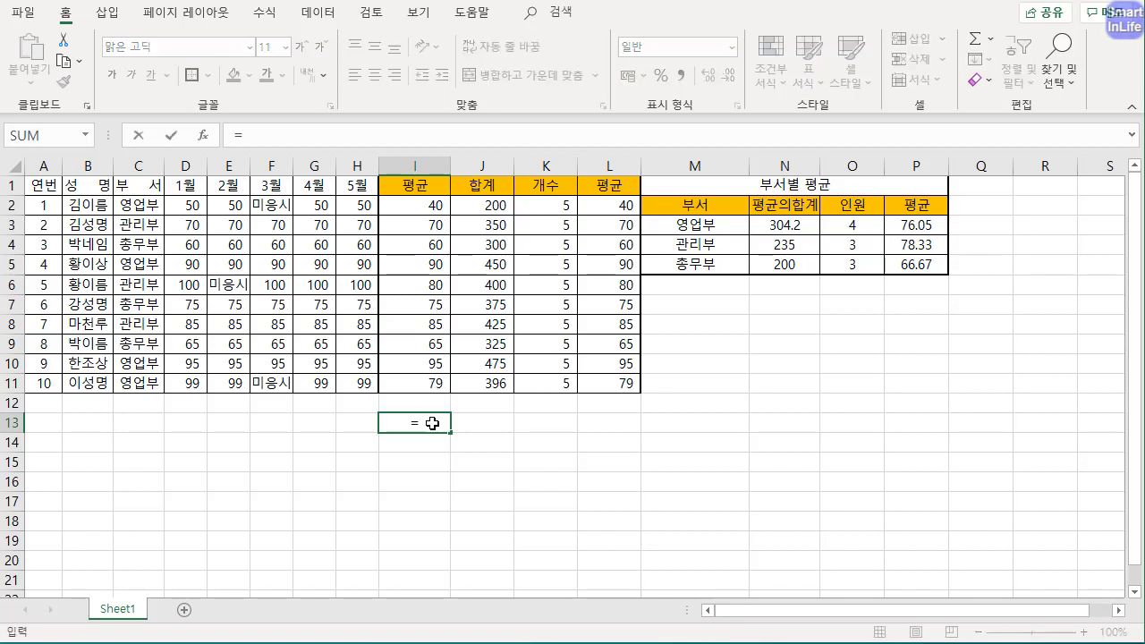
key("Escape")
left_click(706, 322)
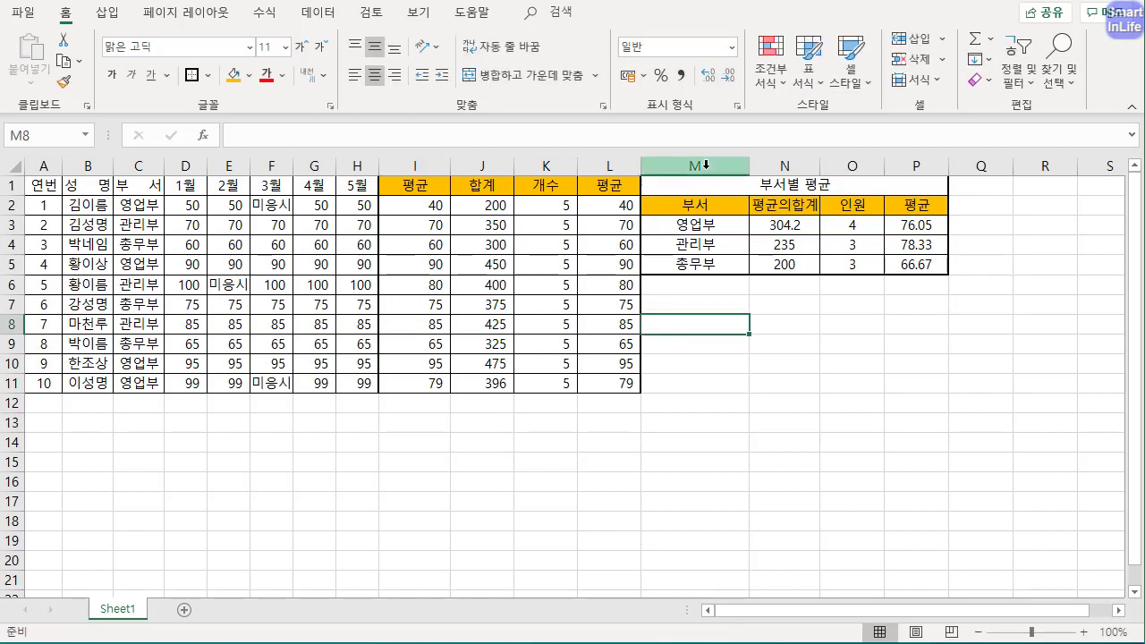
Insert an empty column before column M, between the score table and the 부서별 평균 table
left_click(706, 165)
right_click(706, 166)
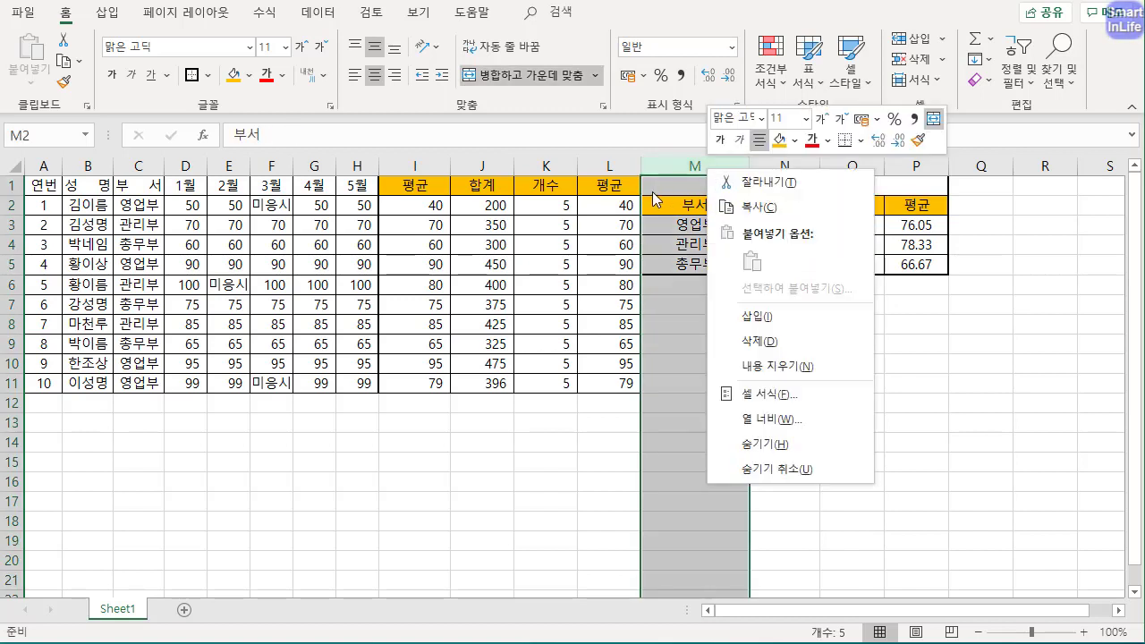
key("Escape")
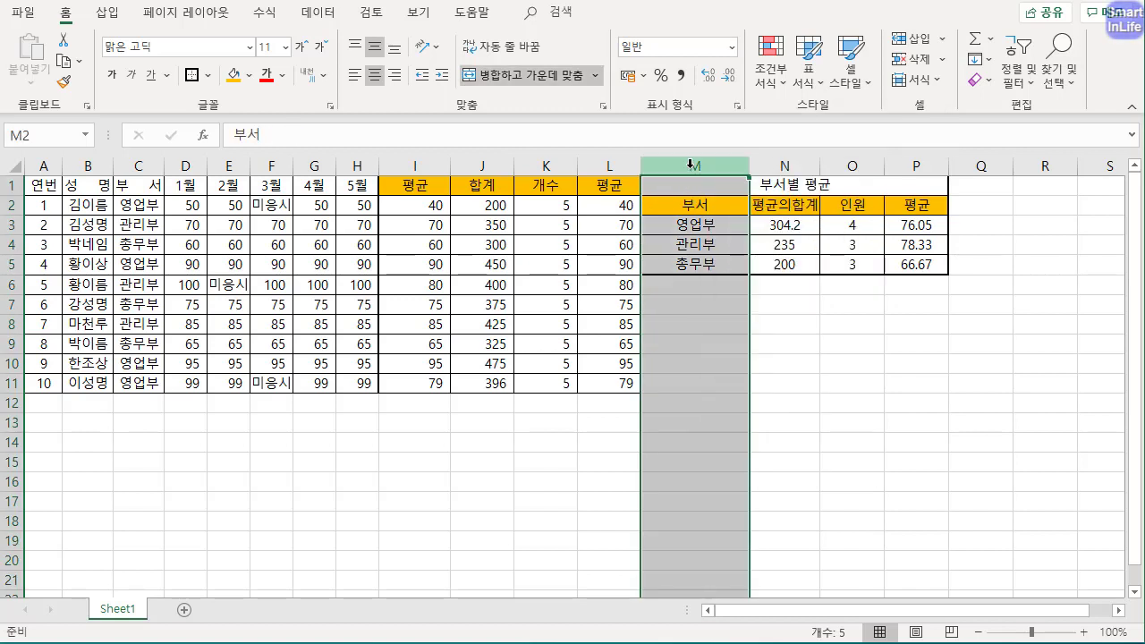
right_click(694, 166)
left_click(756, 320)
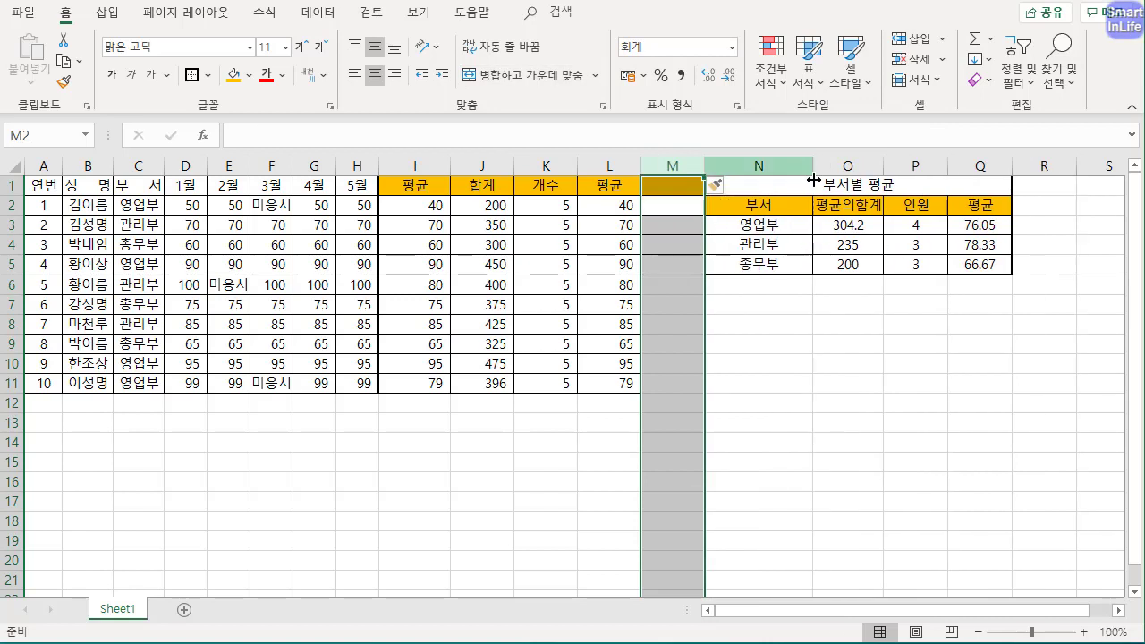
left_click(803, 319)
Start a formula in M2 that divides the average in L2 by a SUM function
left_click(672, 204)
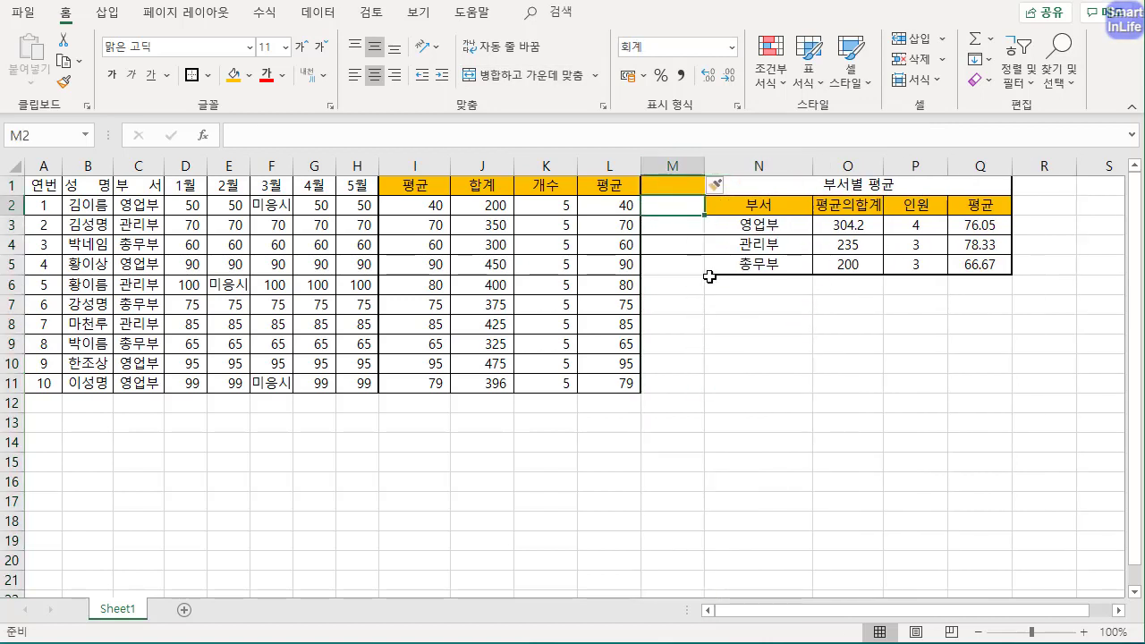
left_click(607, 206)
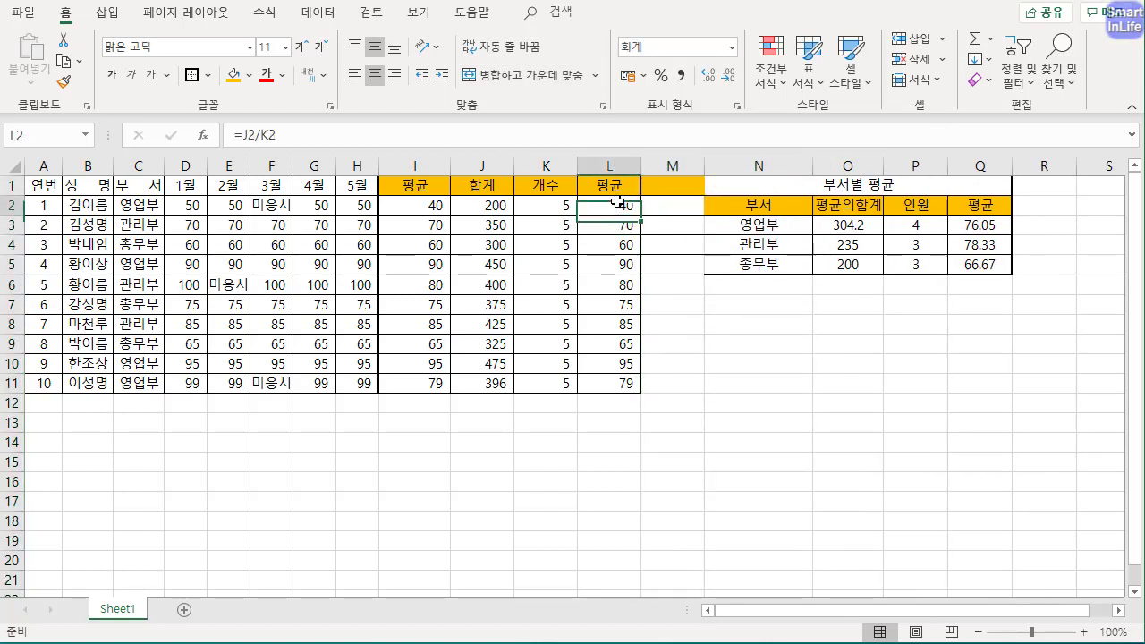
left_click(683, 211)
type("=")
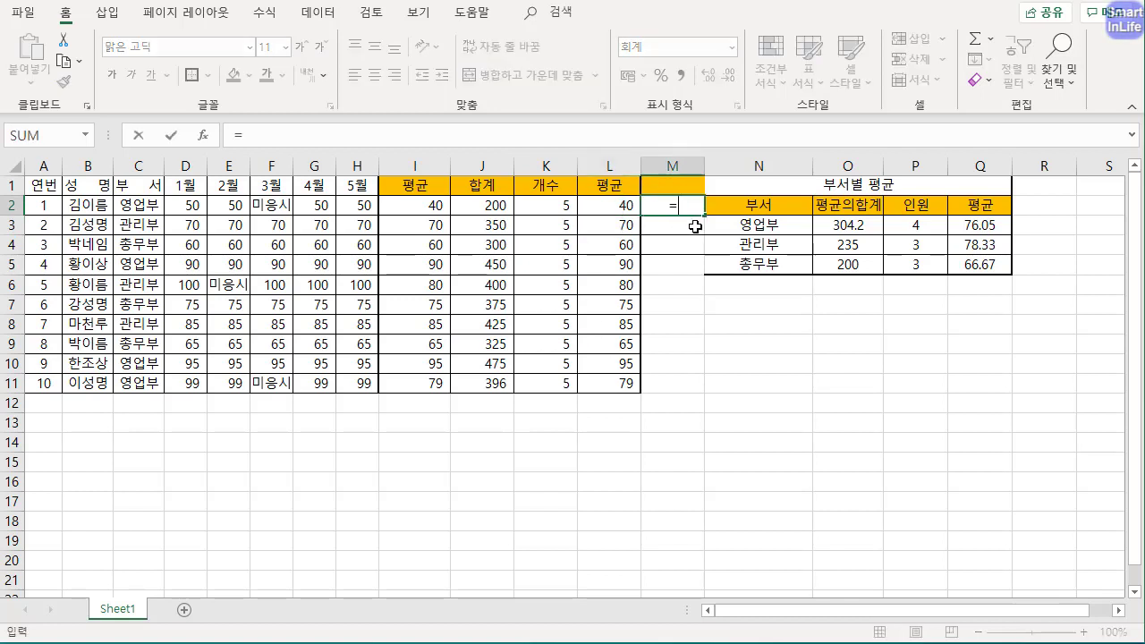
left_click(599, 207)
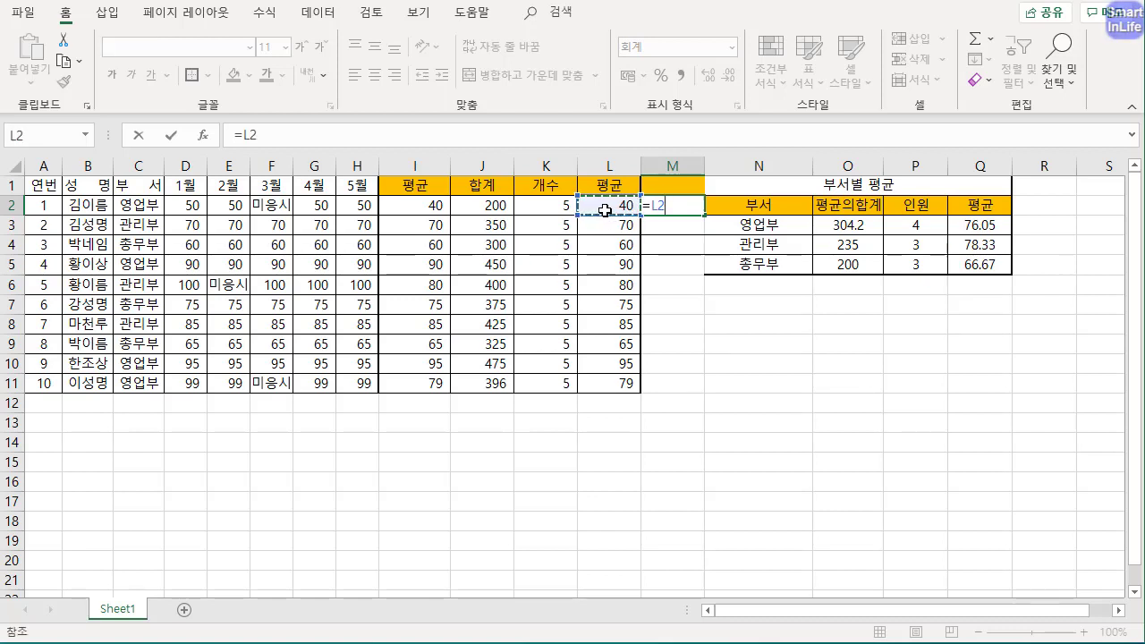
type("/")
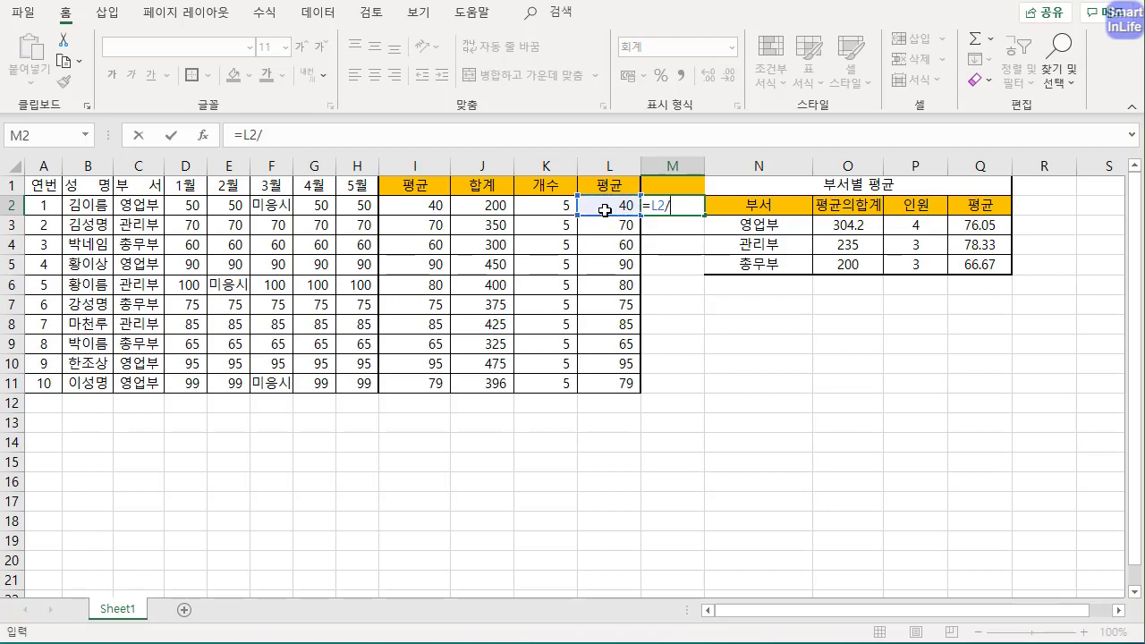
type("SUM(")
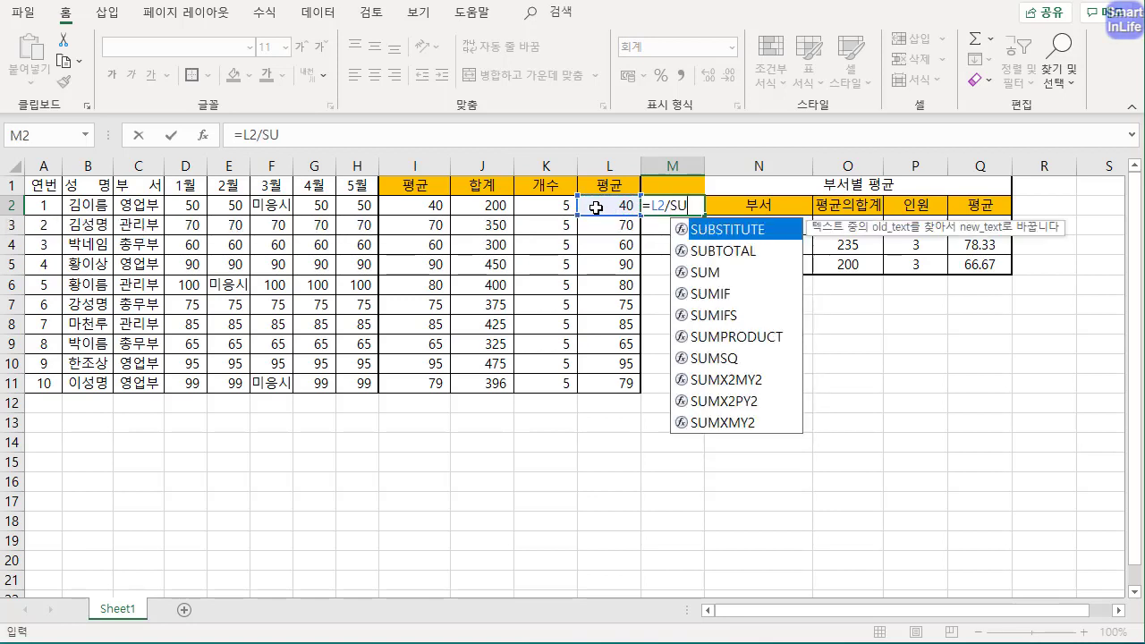
Complete the M2 formula with the absolute SUM range $L$2:$L$11, giving =L2/SUM($L$2:$L$11)
left_click(324, 135)
left_click_drag(612, 382, 619, 207)
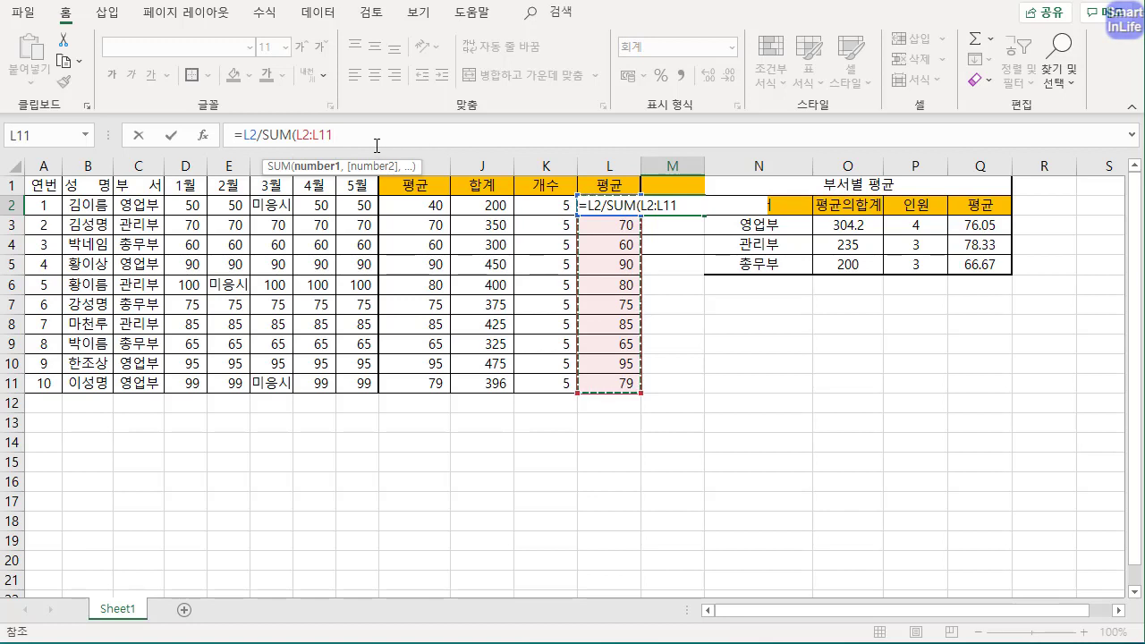
key("F4")
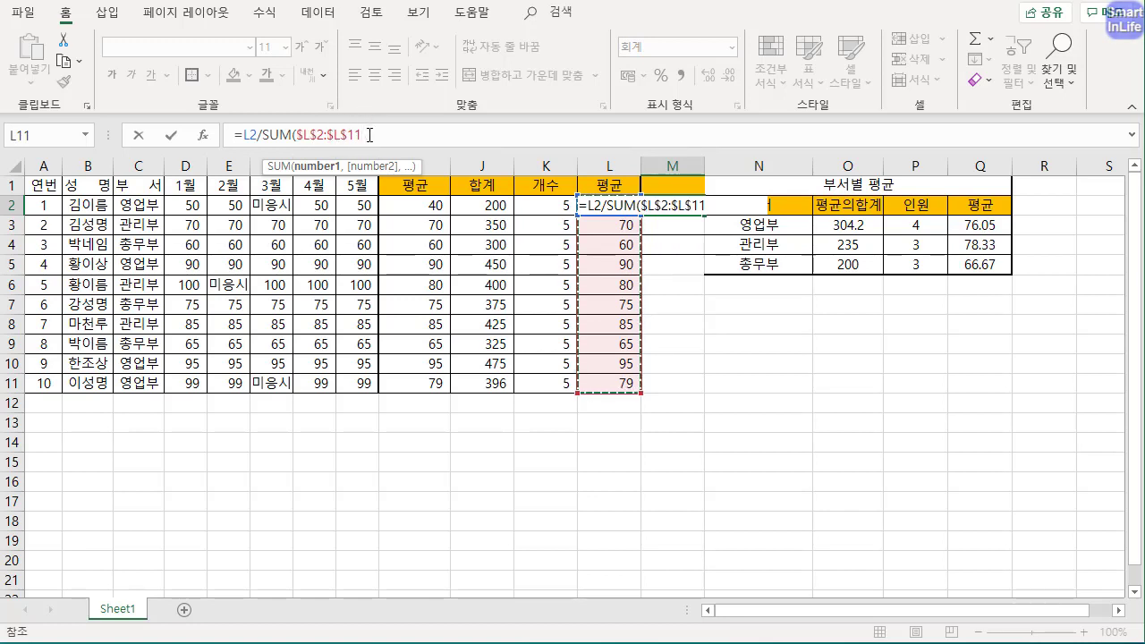
left_click(369, 134)
type(")")
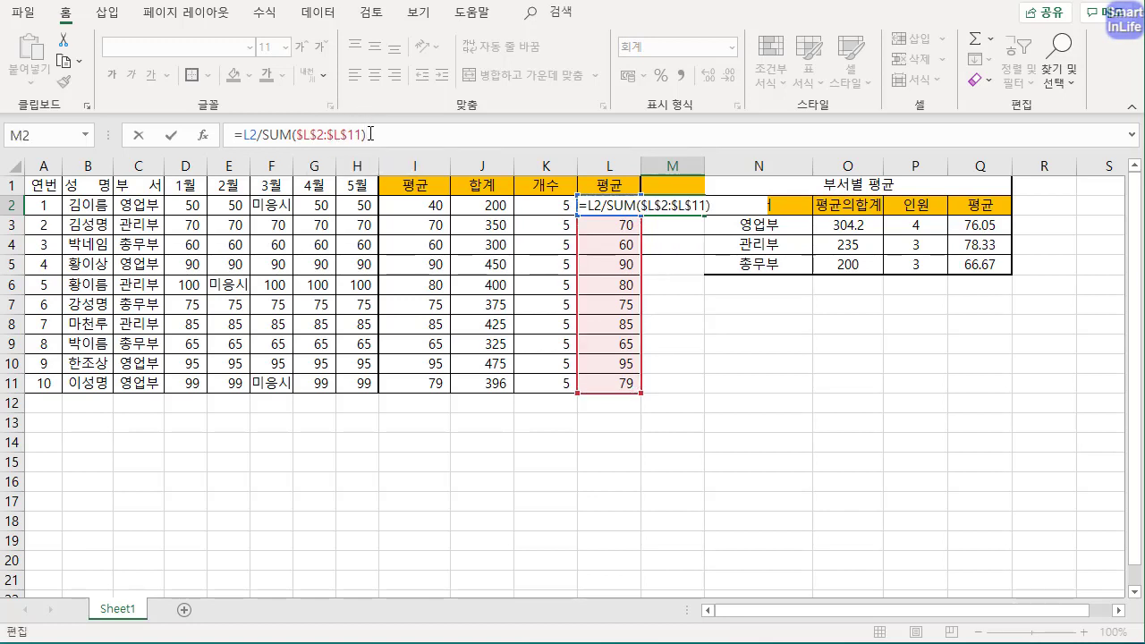
key("Return")
left_click(672, 212)
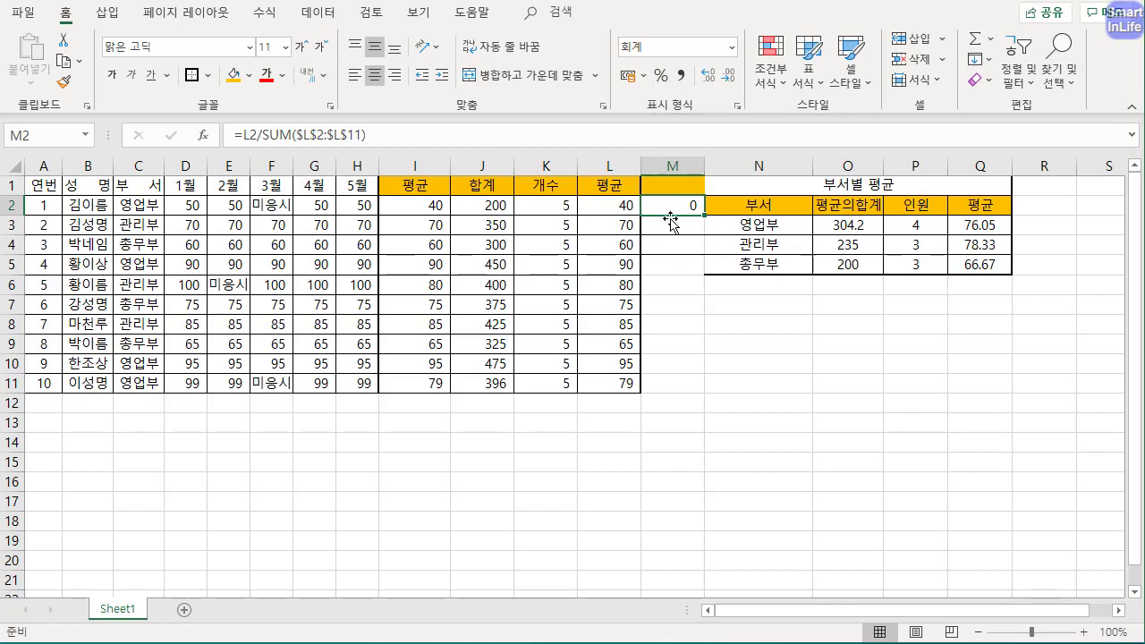
Try showing the share in M2 in comma style with two decimal places
left_click(661, 77)
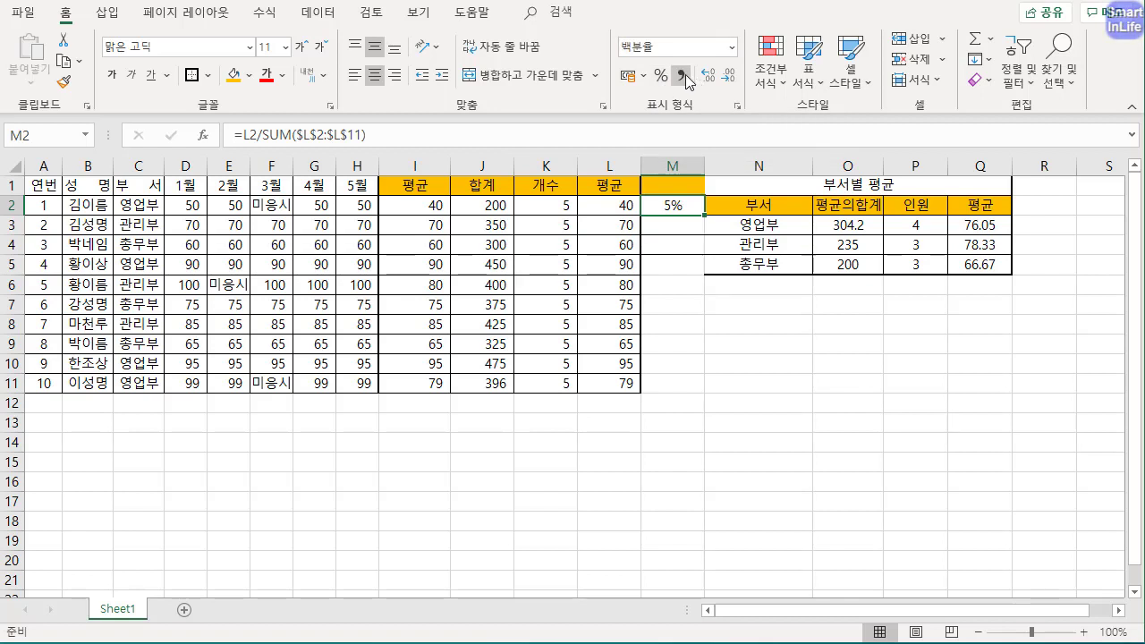
left_click(681, 76)
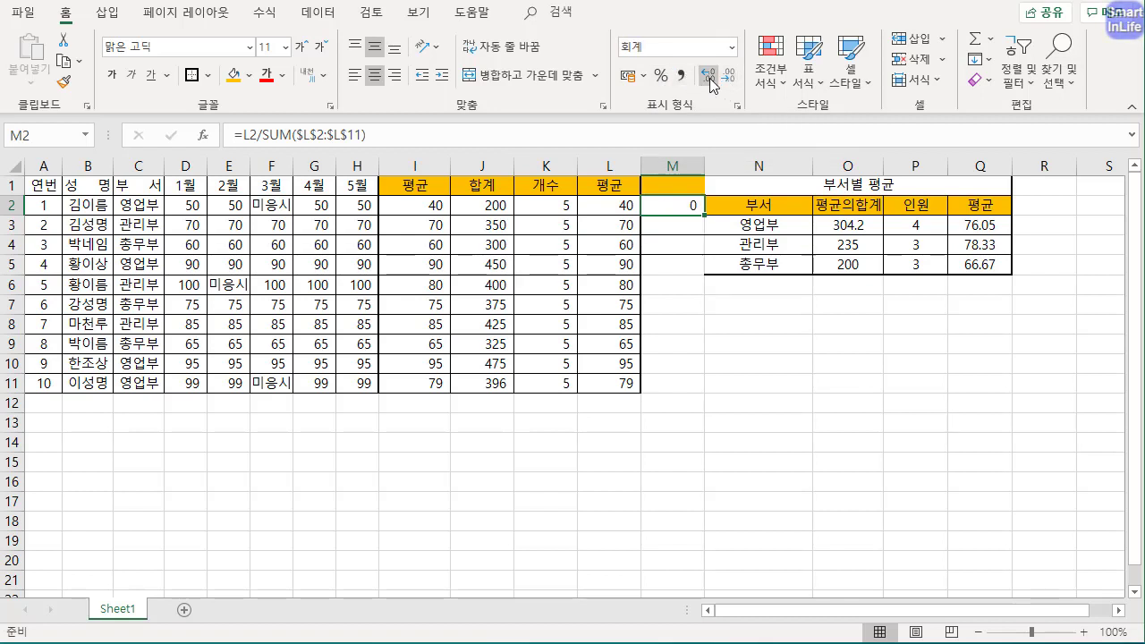
left_click(710, 79)
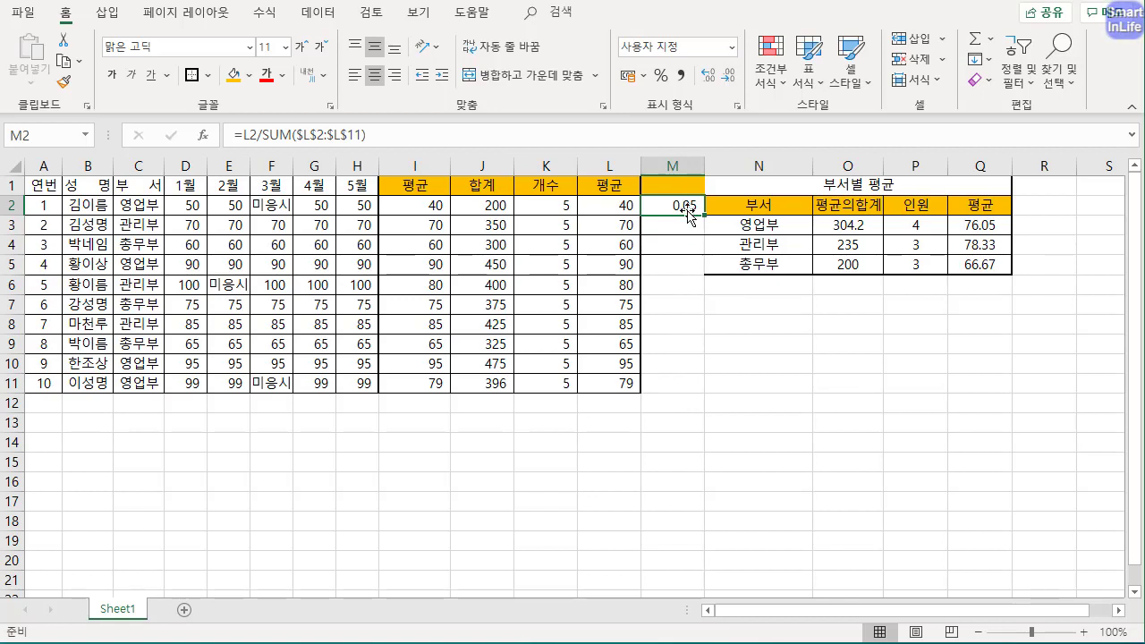
Format M2 as a percentage with one decimal place and fill its formula down to M11
left_click(660, 76)
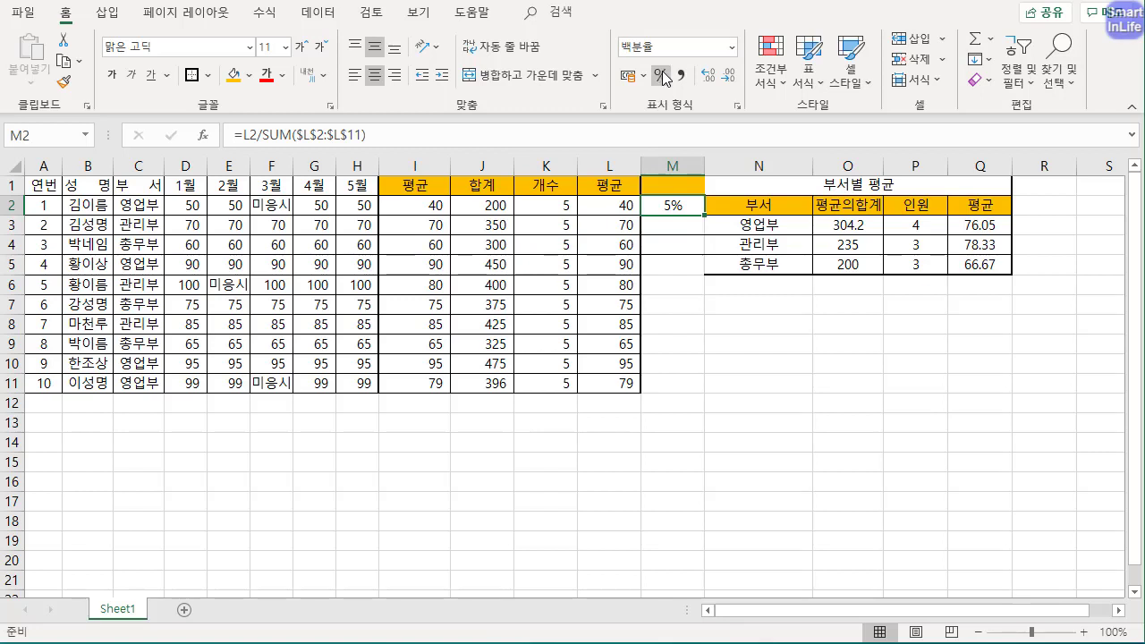
left_click(718, 85)
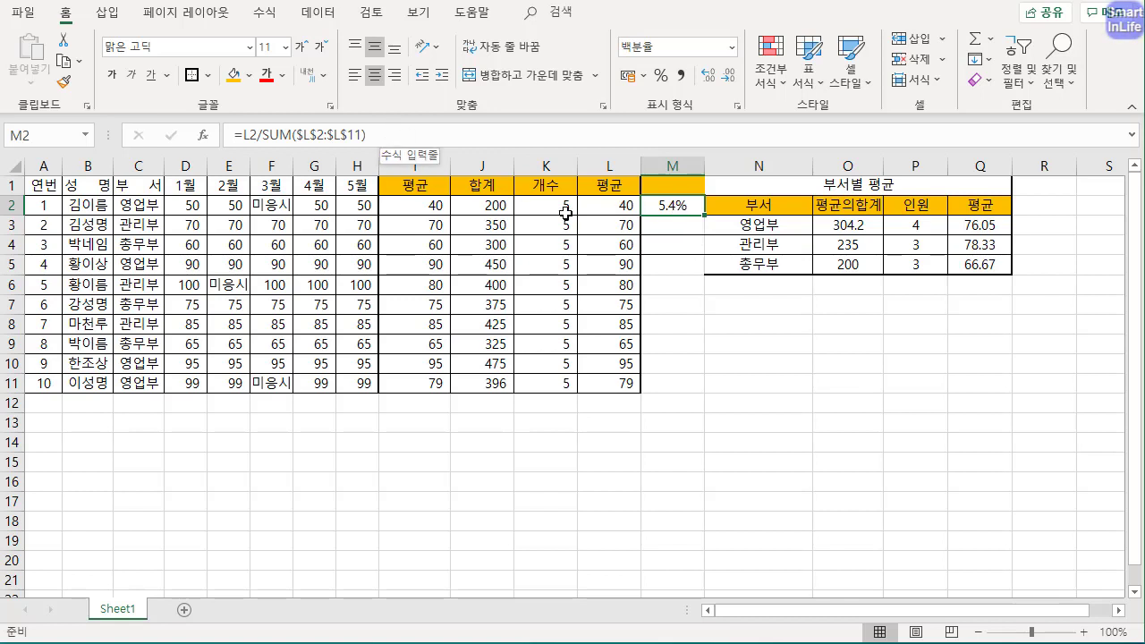
left_click_drag(704, 215, 699, 388)
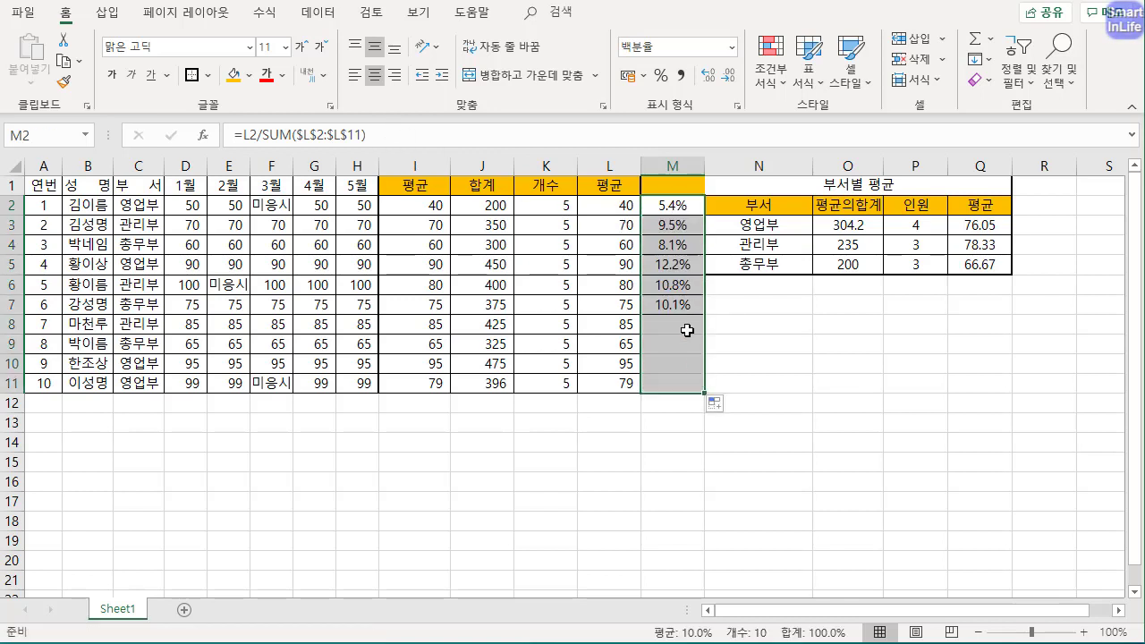
Total the percentage shares in M12 with =SUM(M2:M11) and review the total and share formulas
left_click(631, 207)
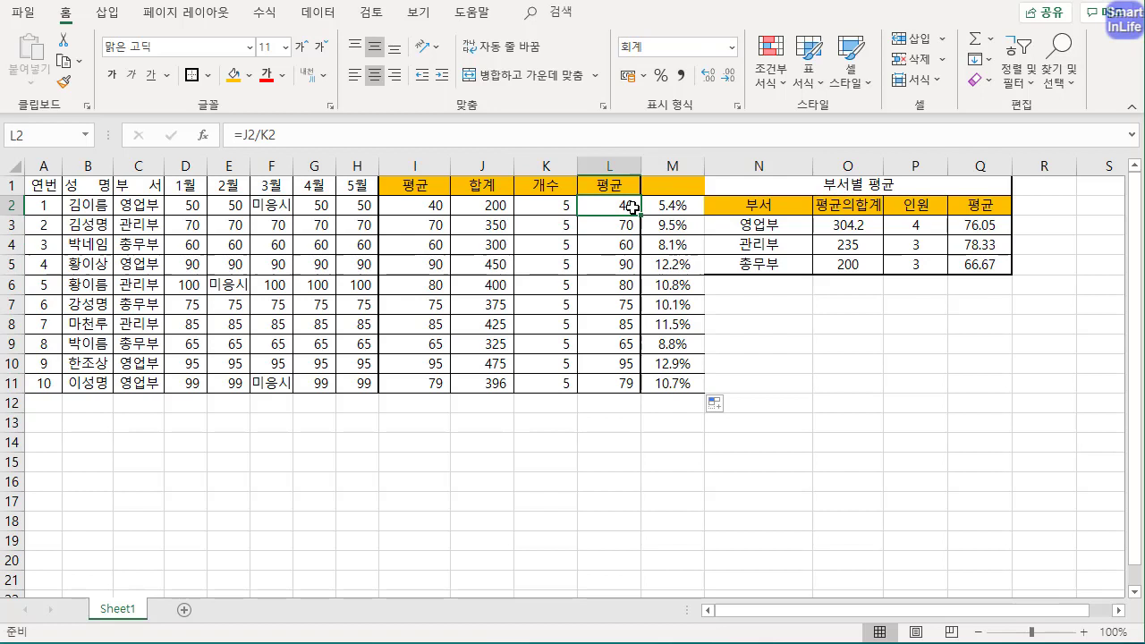
left_click(679, 206)
left_click(628, 384)
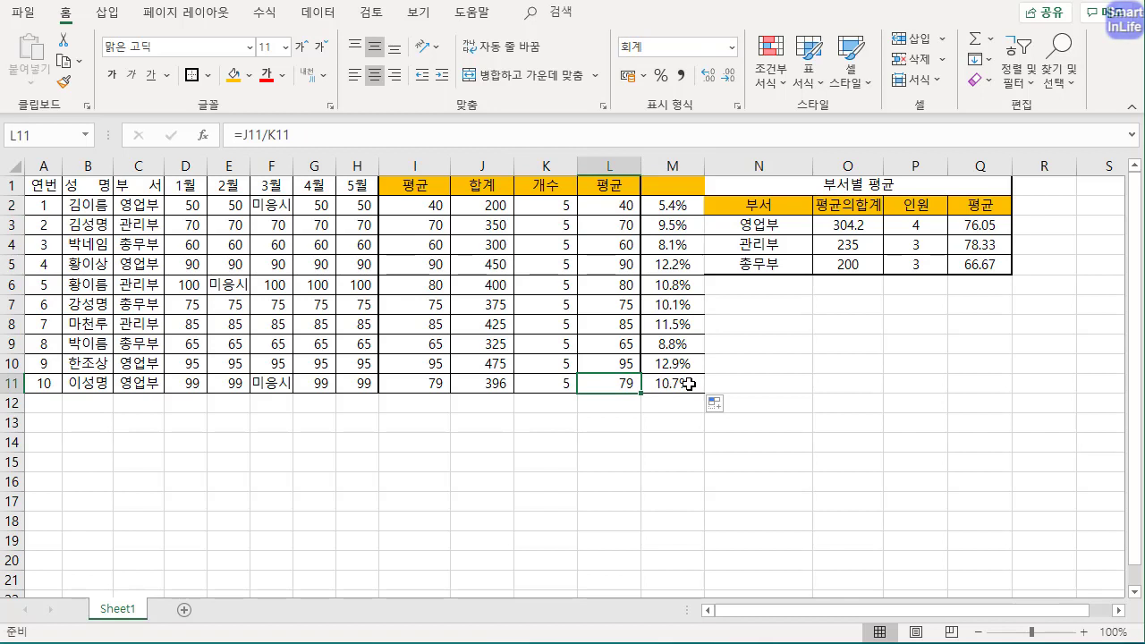
left_click_drag(676, 384, 675, 207)
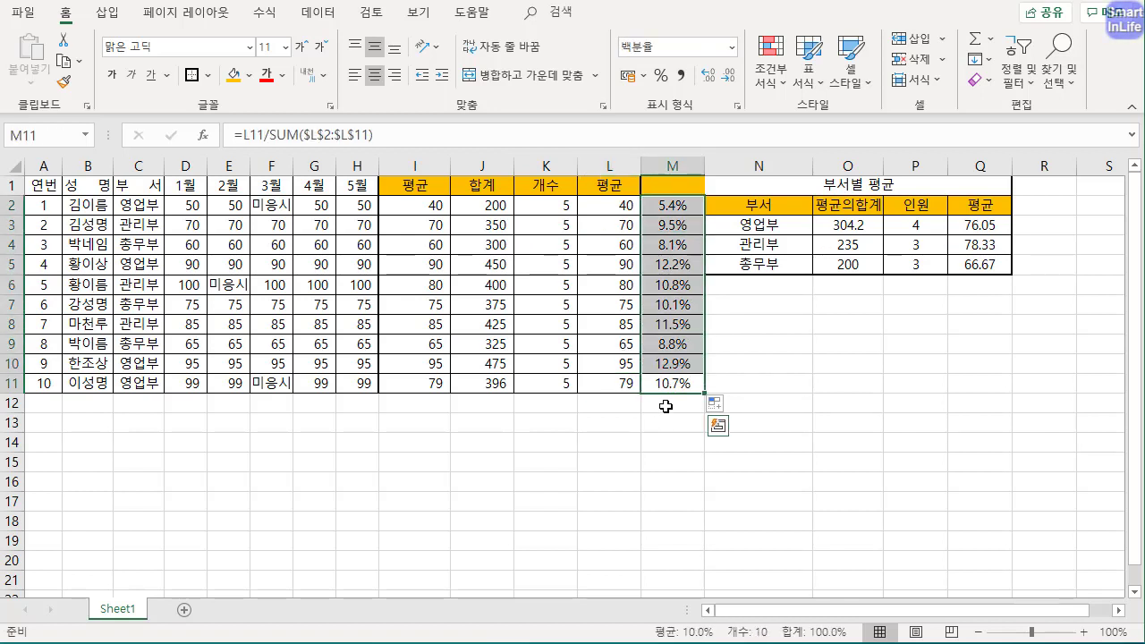
left_click(665, 406)
type("=SUM(")
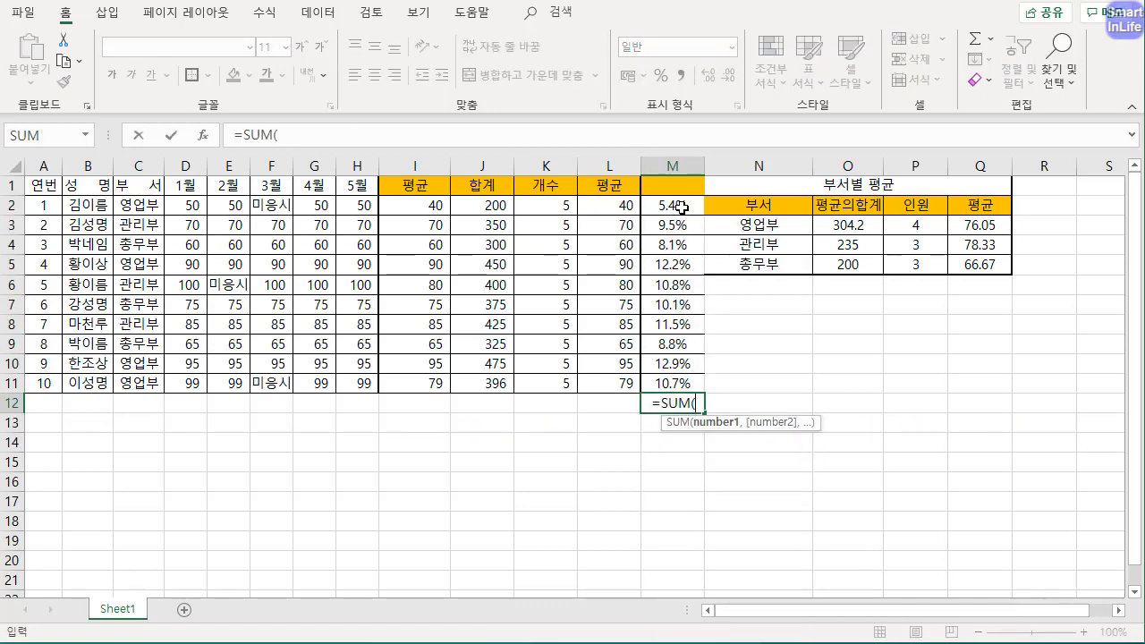
left_click_drag(674, 208, 656, 383)
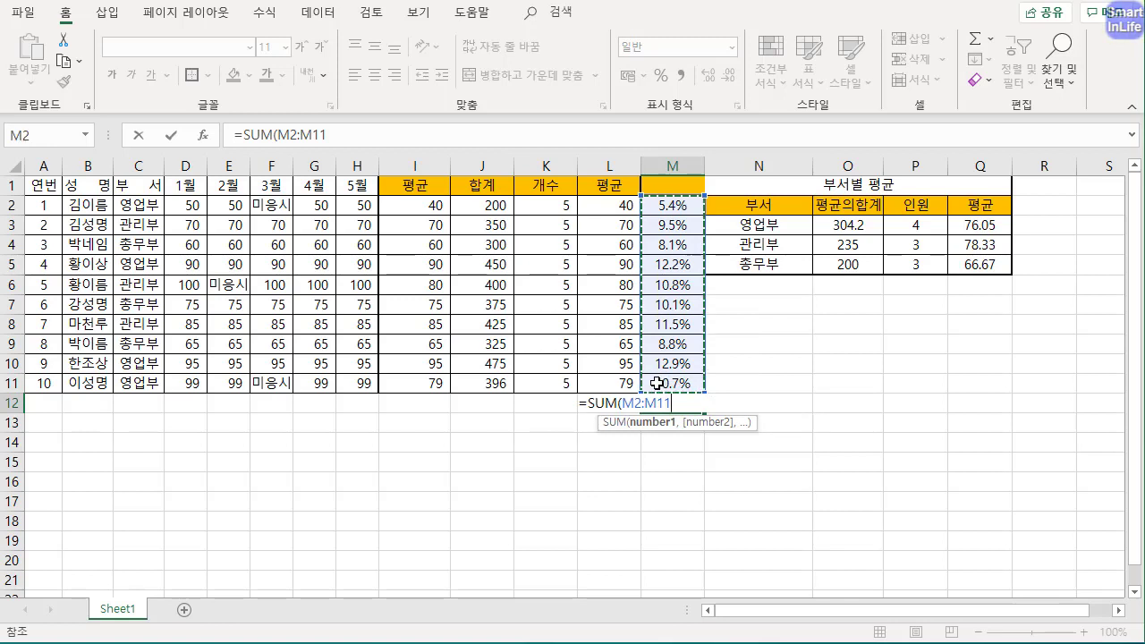
key("Return")
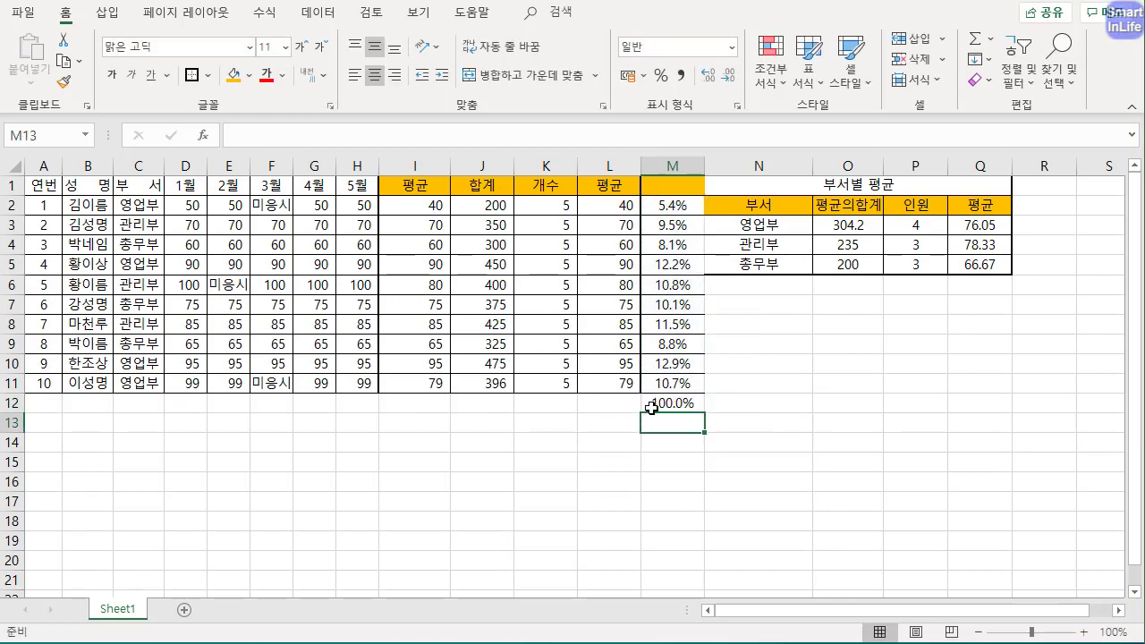
left_click(656, 404)
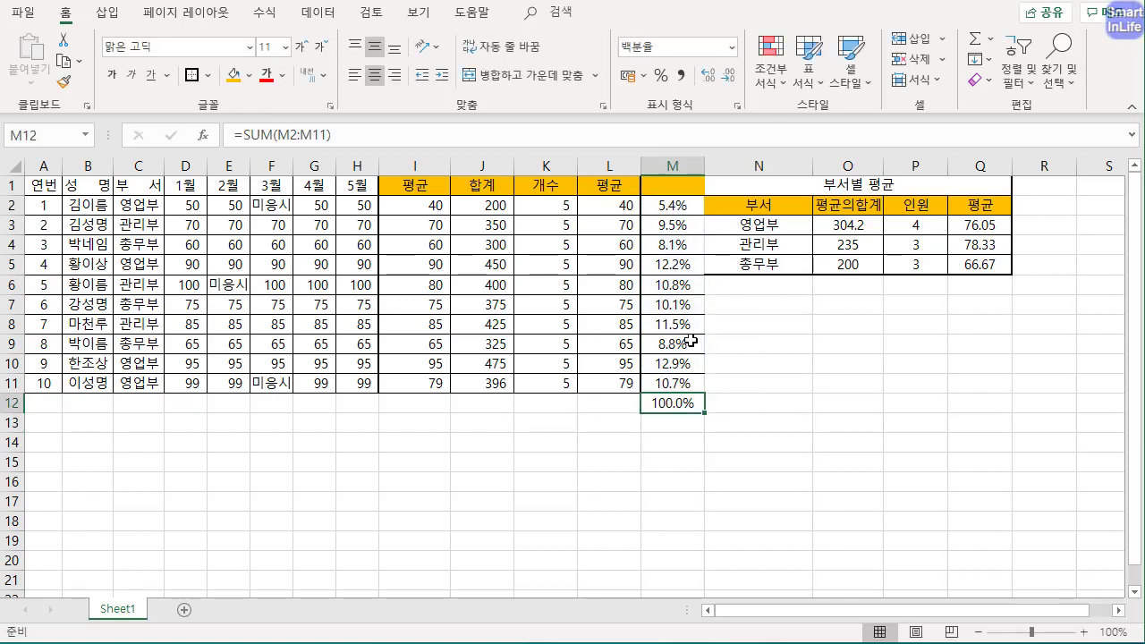
left_click(673, 207)
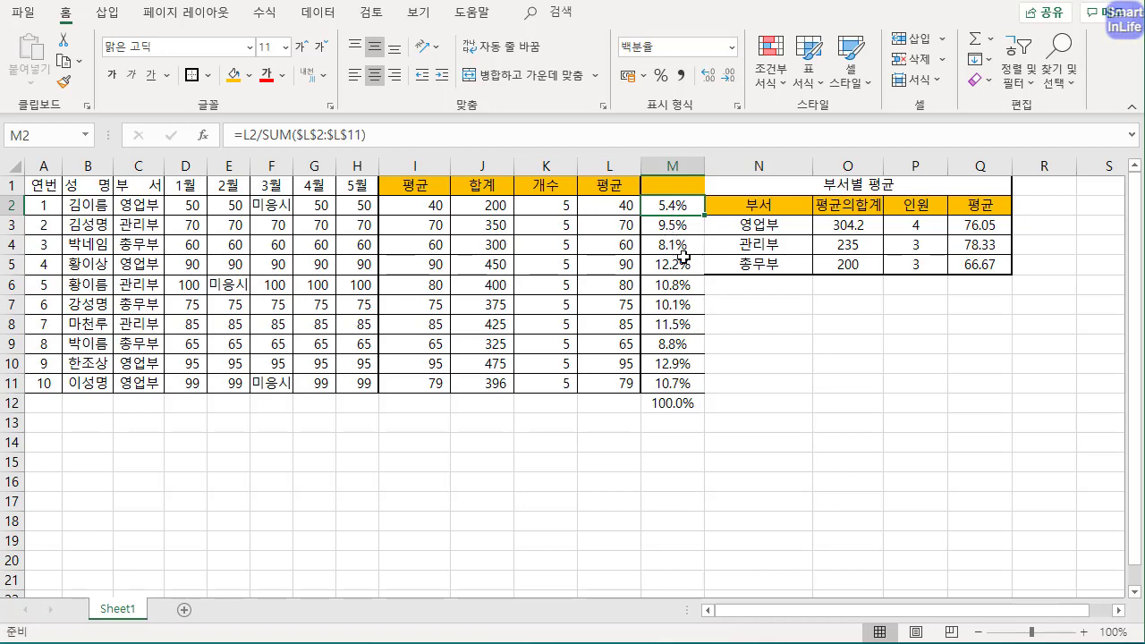
left_click(725, 327)
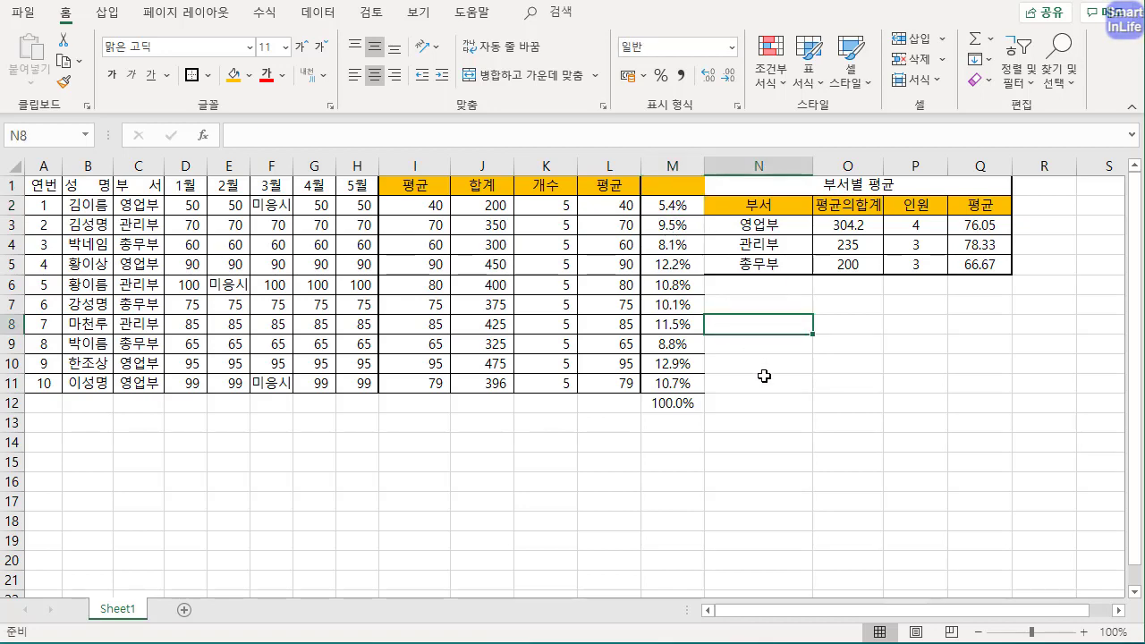